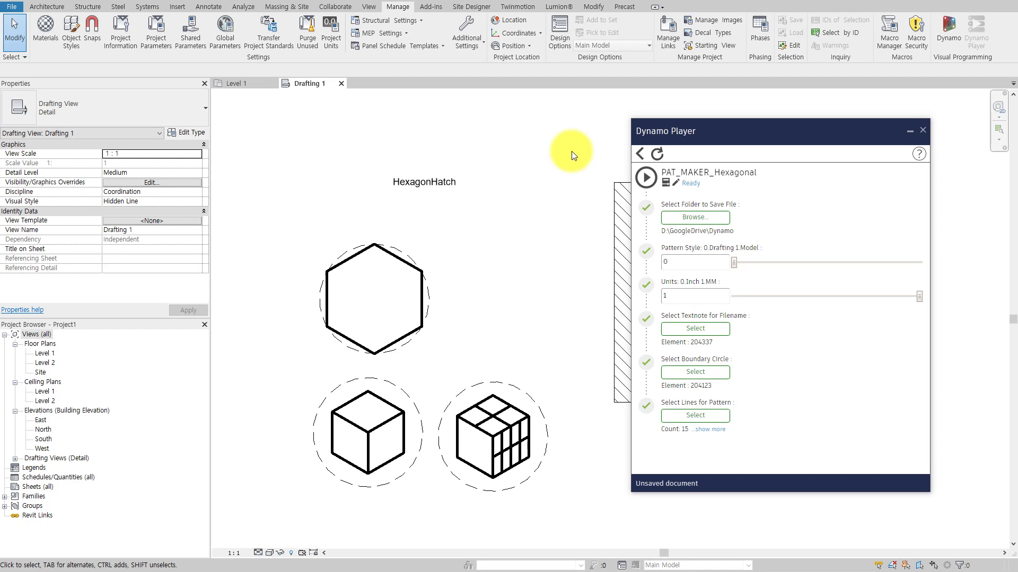
Step: Frame the hexagon sketch in Drafting 1, checking Level 1 briefly along the way
mouse_move(527, 228)
middle_down()
mouse_move(618, 245)
mouse_move(606, 234)
middle_up()
scroll(519, 250, down, 3)
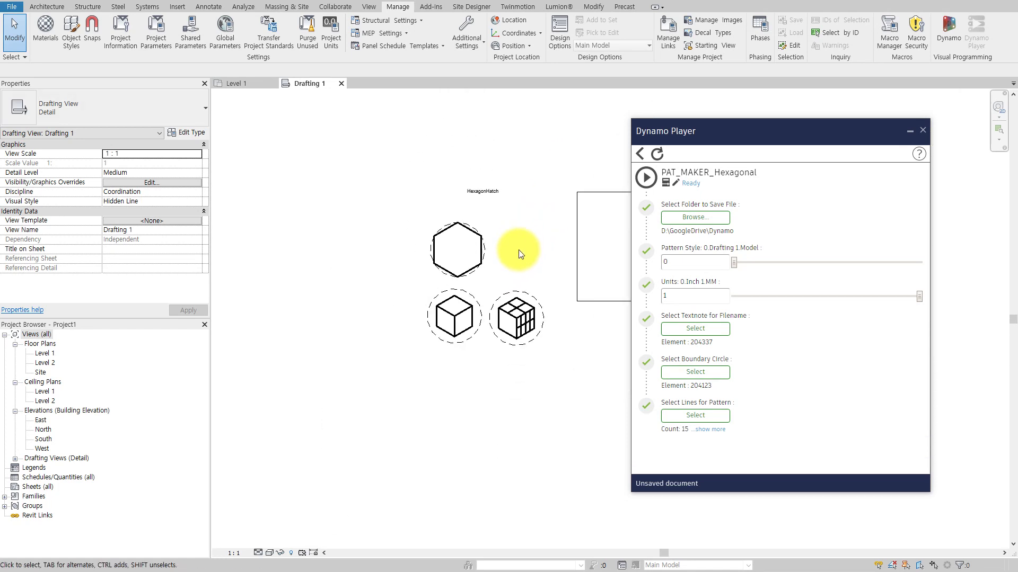
scroll(484, 310, up, 2)
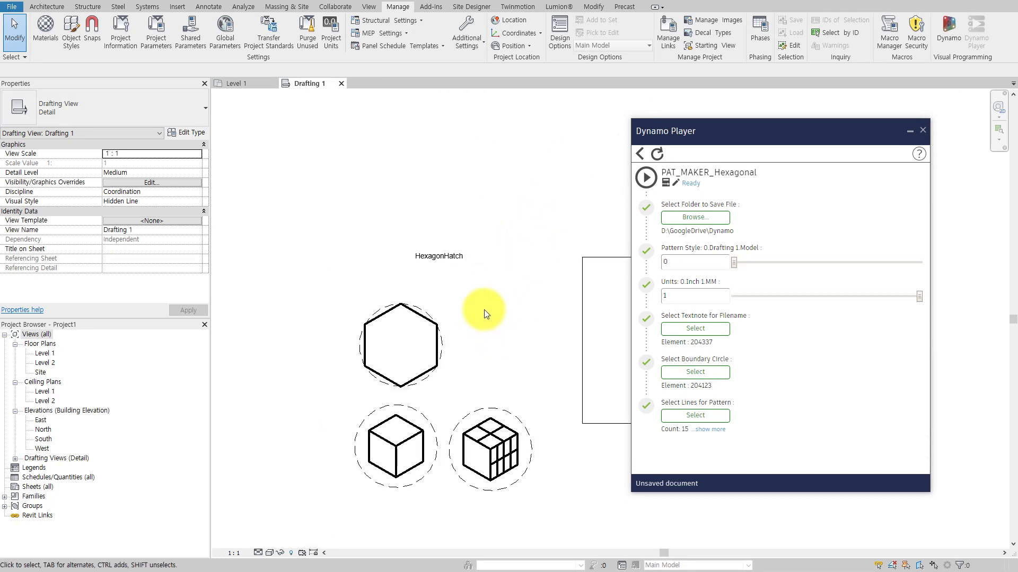
click(243, 84)
click(299, 85)
middle_drag(503, 259, 439, 206)
scroll(434, 288, up, 2)
scroll(349, 282, up, 1)
scroll(375, 282, up, 1)
Step: Inspect the hexagon by selecting its right edge and dashed circle, then clear the selection
click(375, 283)
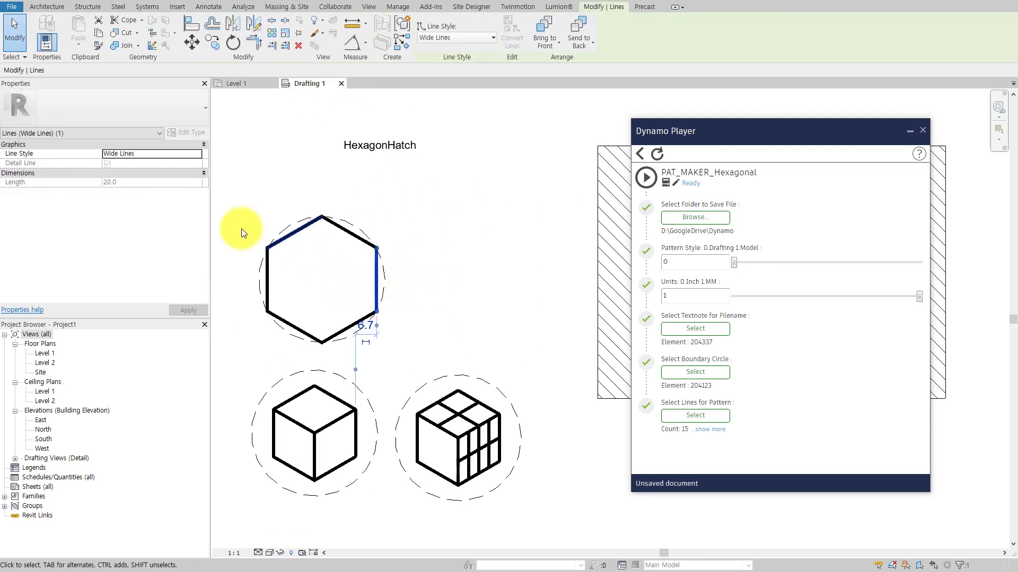
click(383, 278)
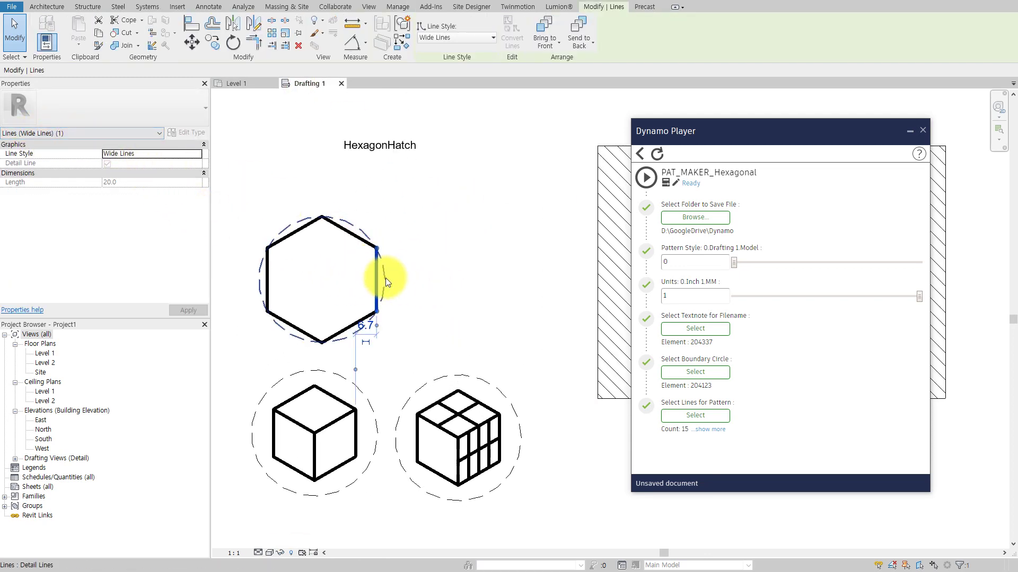
click(282, 192)
mouse_move(450, 243)
middle_down()
mouse_move(480, 236)
mouse_move(499, 260)
middle_up()
scroll(499, 260, up, 1)
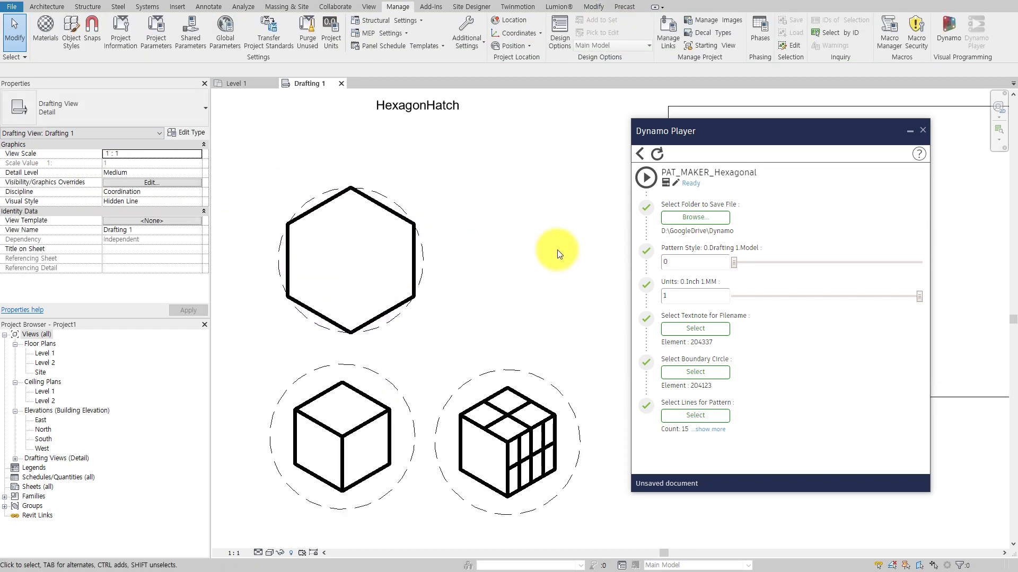
Step: Keep D:\GoogleDrive\Dynamo as the save folder, check the style and millimetre sliders, and begin the filename text-note pick
click(701, 218)
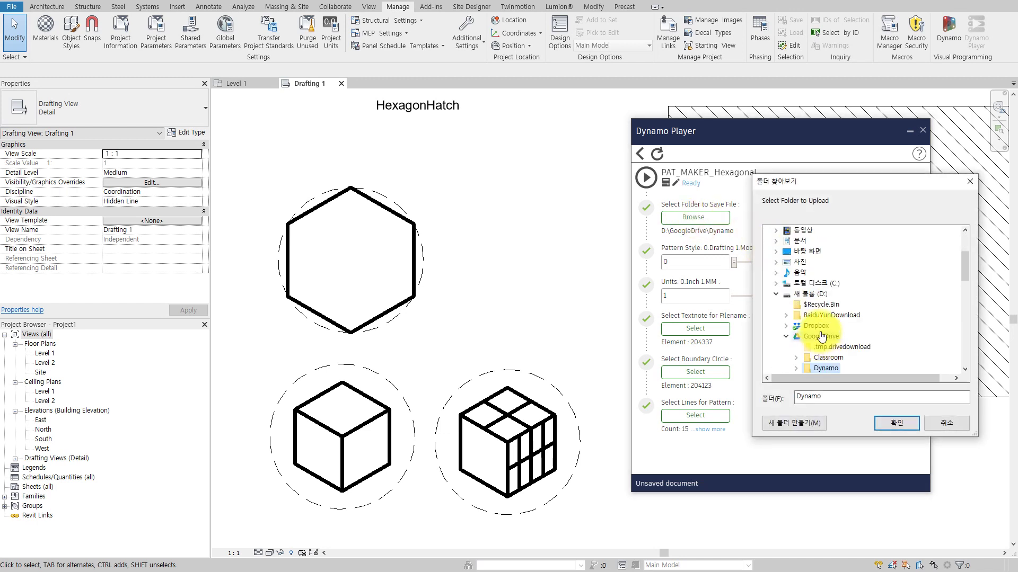
double_click(826, 367)
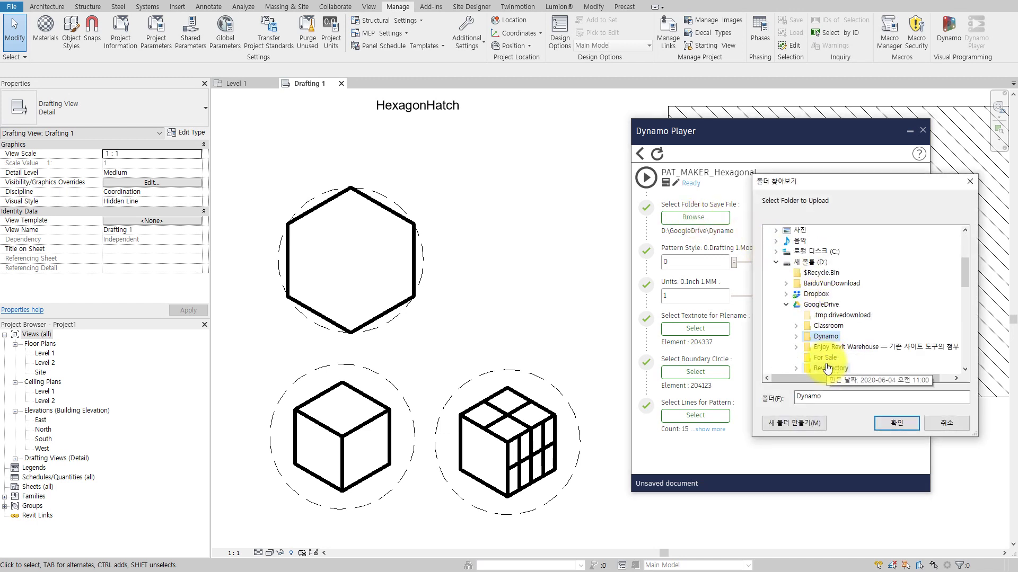
click(896, 424)
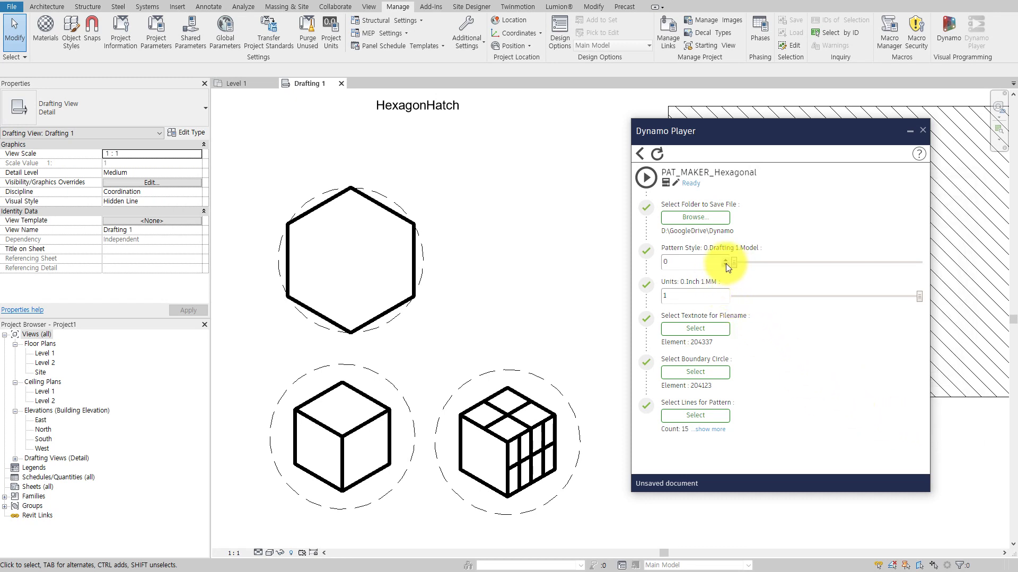
mouse_move(736, 266)
mouse_down()
mouse_move(905, 266)
mouse_move(759, 262)
mouse_up()
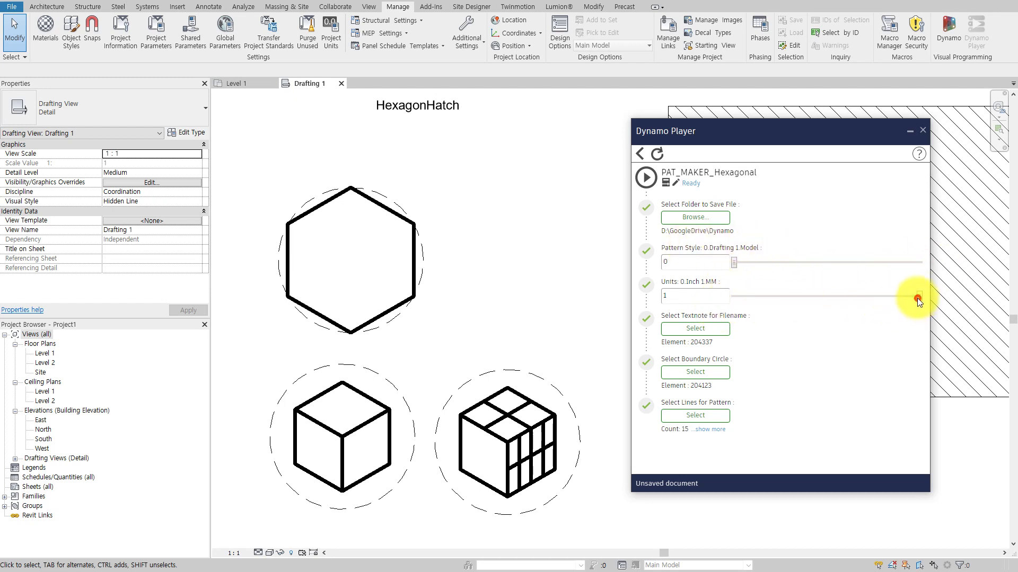
drag(918, 300, 735, 298)
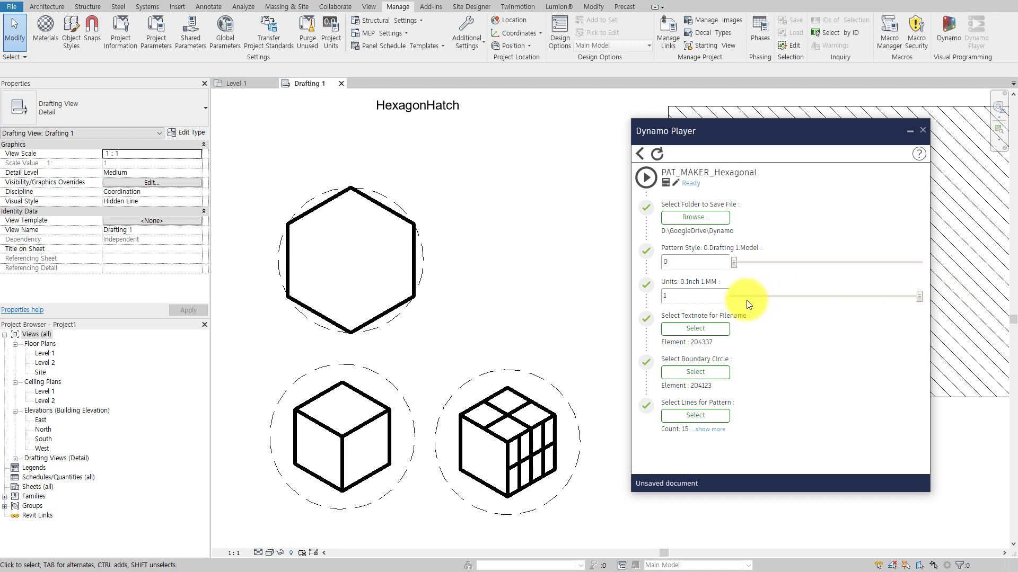
click(712, 328)
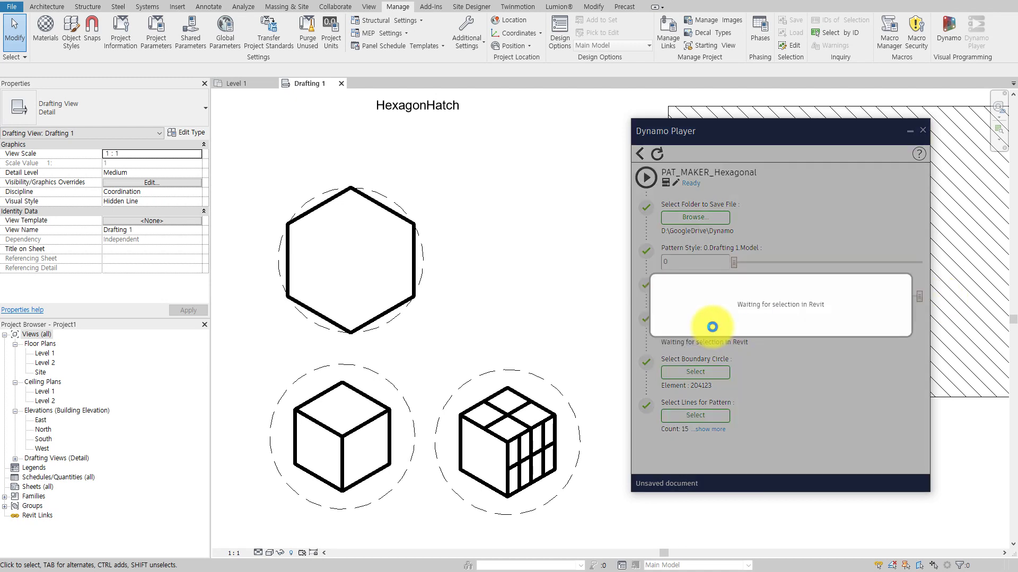
Step: Feed PAT_MAKER_Hexagonal the HexagonHatch note, dashed circle and six window-selected hexagon lines, then run it
click(429, 108)
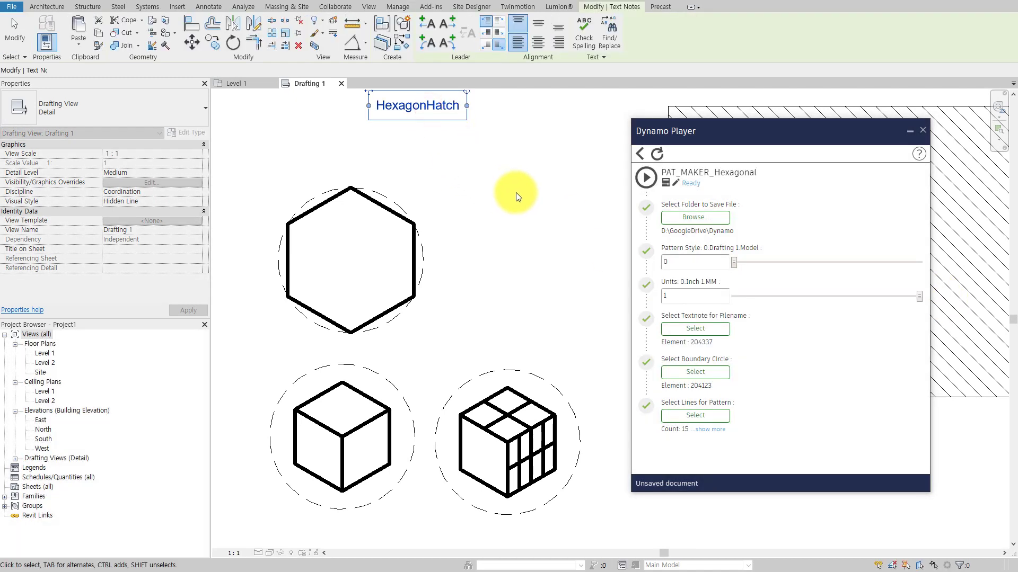
click(692, 373)
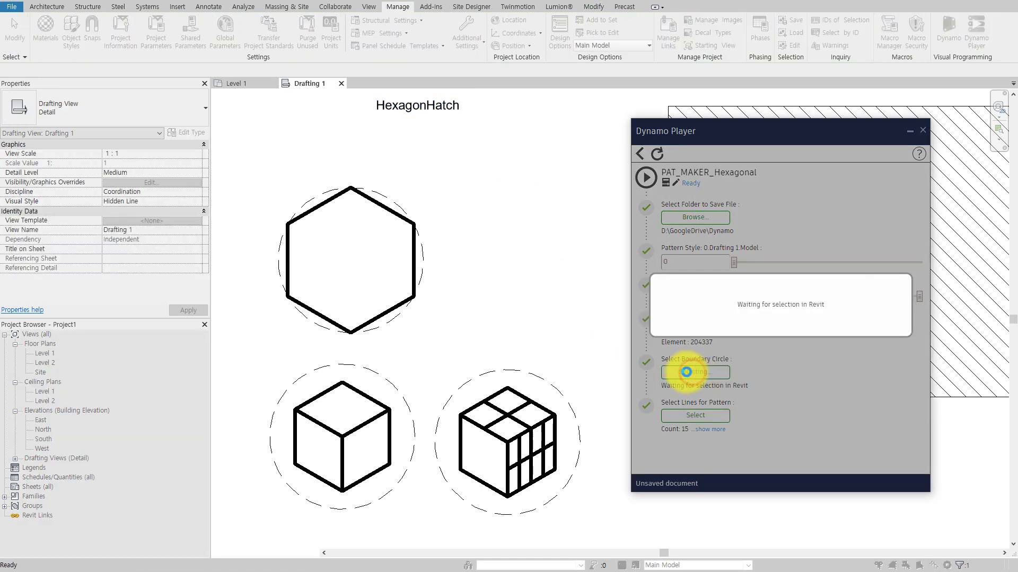
click(396, 318)
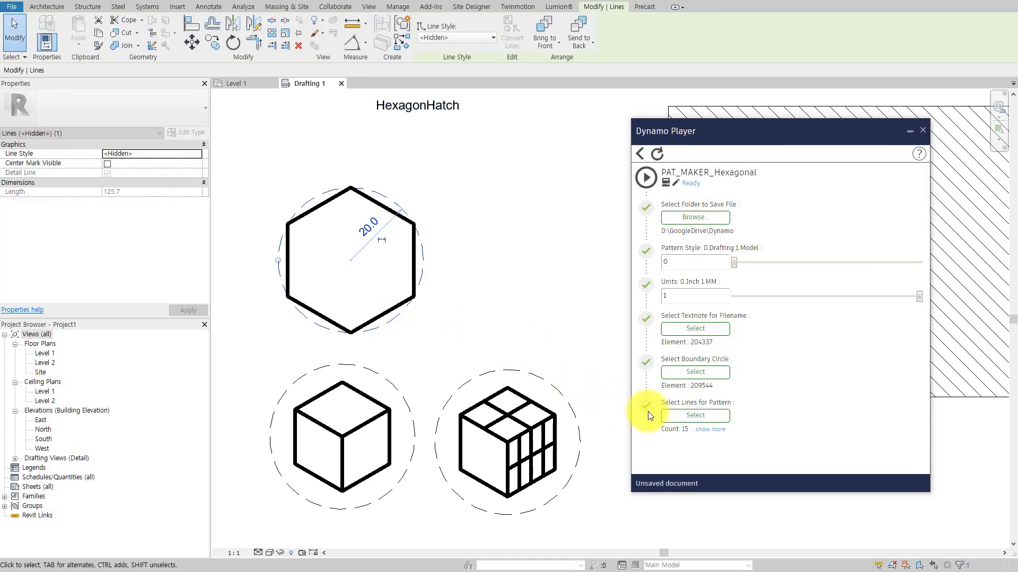
click(684, 416)
mouse_move(277, 161)
mouse_down()
mouse_move(339, 256)
mouse_move(420, 336)
mouse_up()
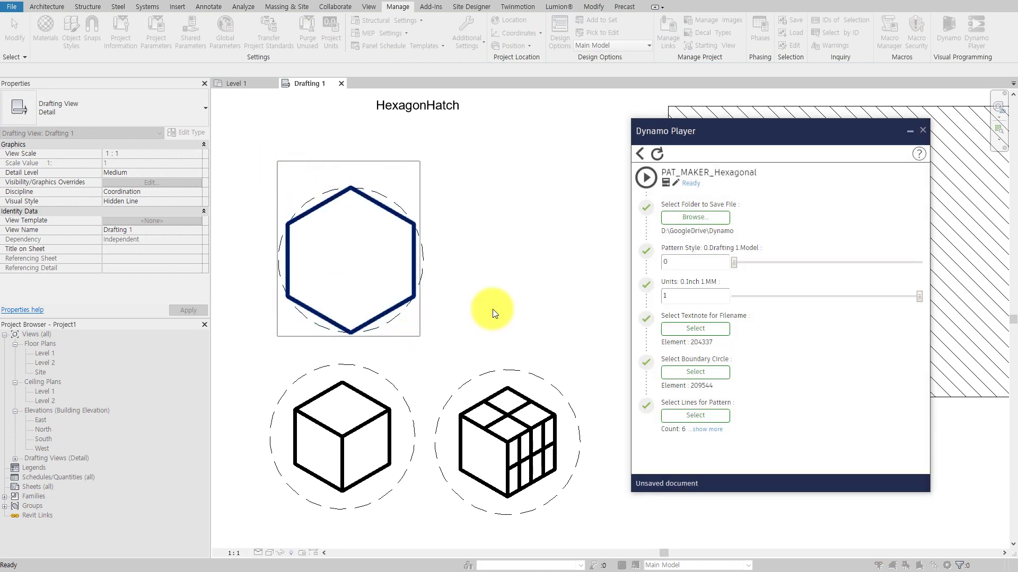
click(647, 177)
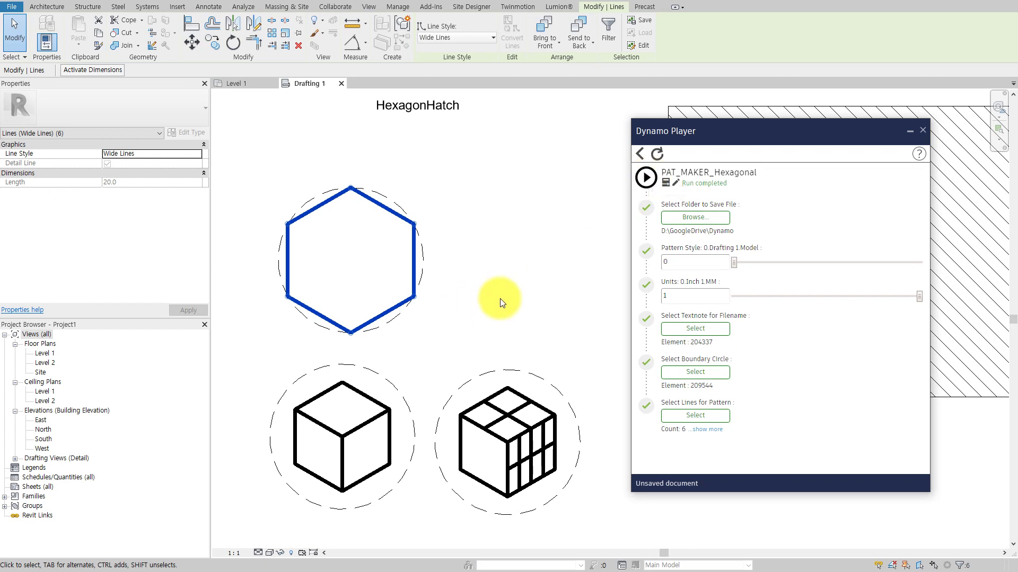
Step: Open the diagonal-hatched filled region's foreground fill pattern list from its type properties
click(905, 132)
click(692, 185)
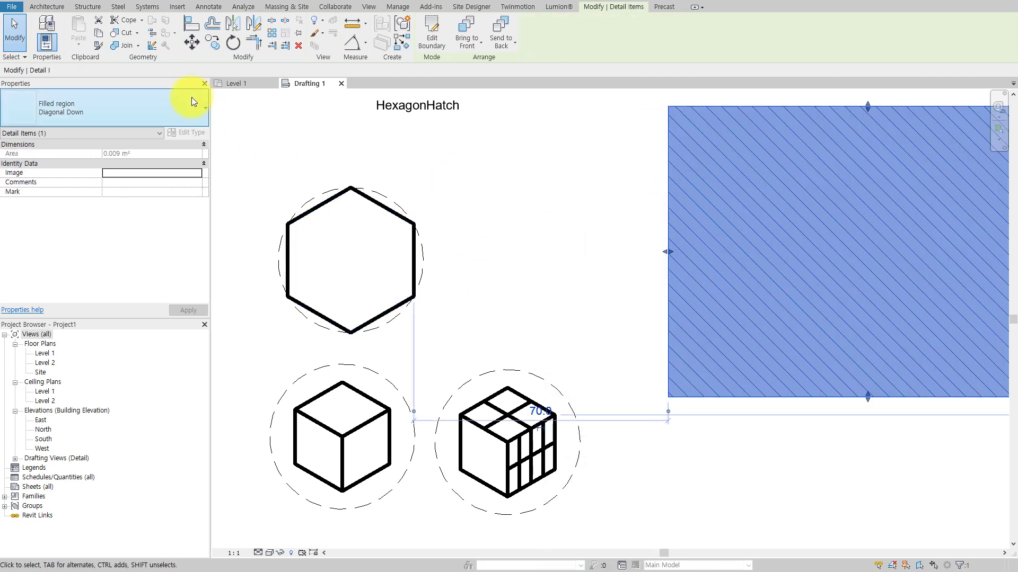
click(185, 133)
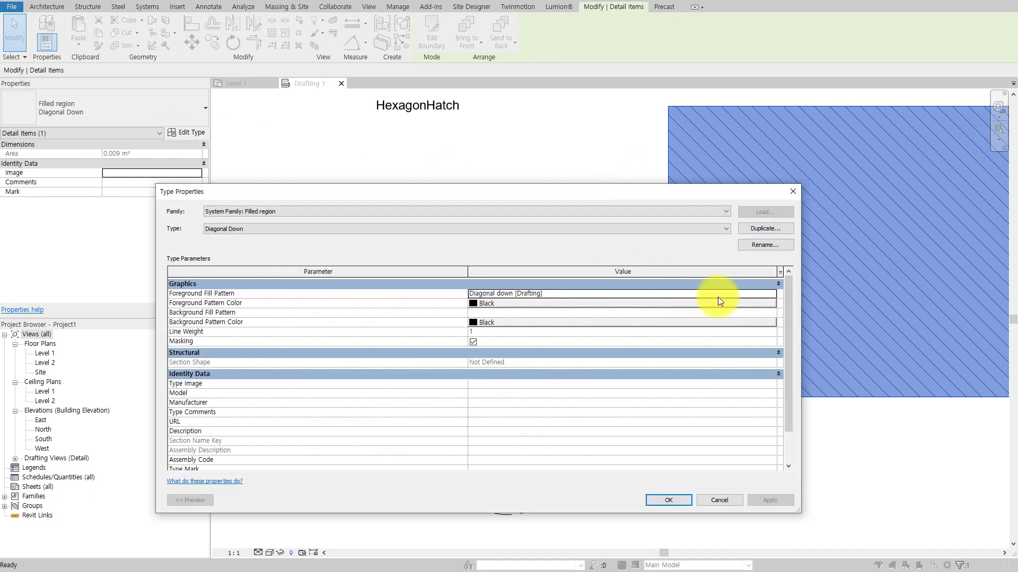
click(773, 293)
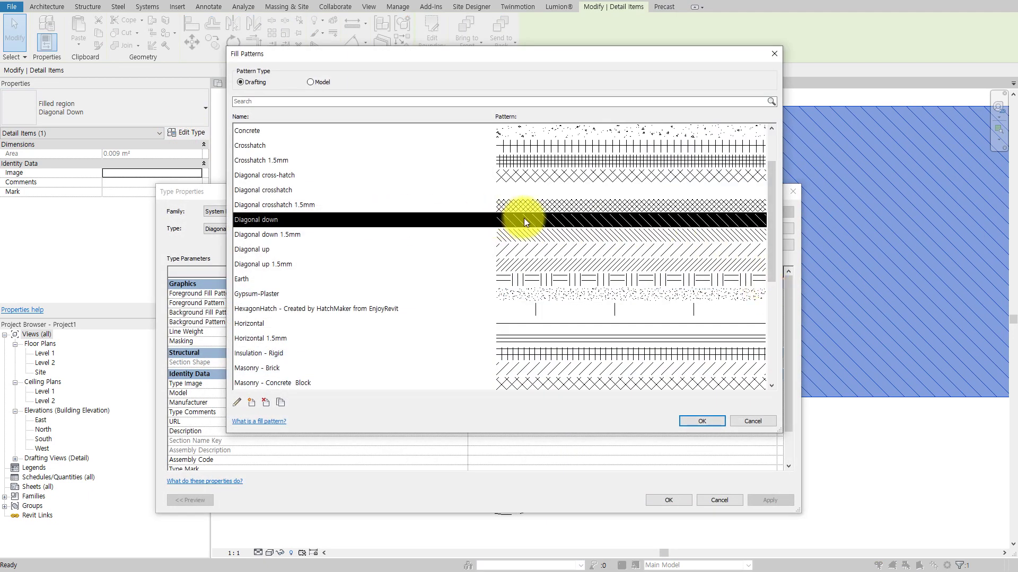
Step: Import HexagonHatch.pat as a new custom pattern, append 1 to its name, and apply it
click(251, 404)
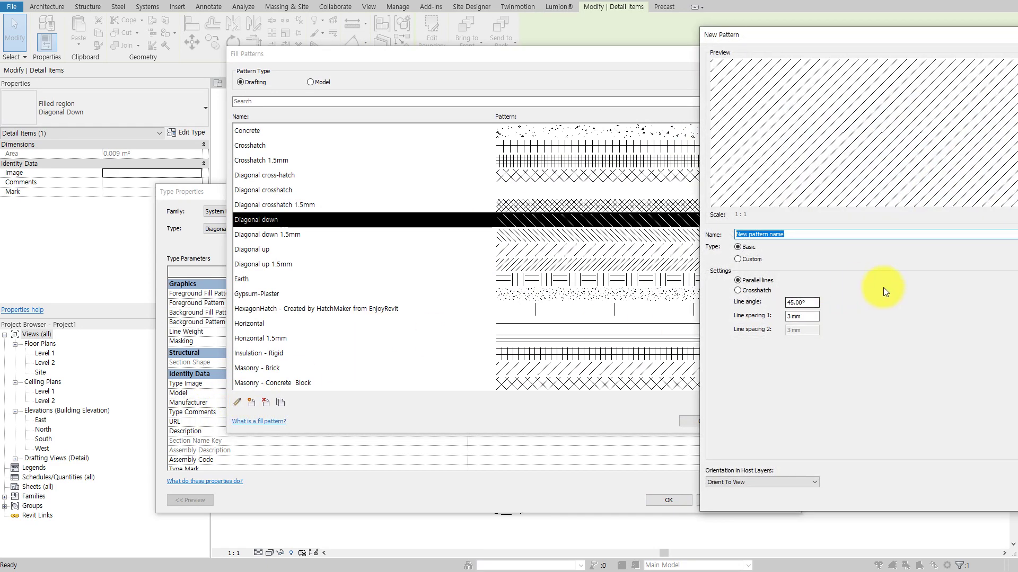
click(752, 260)
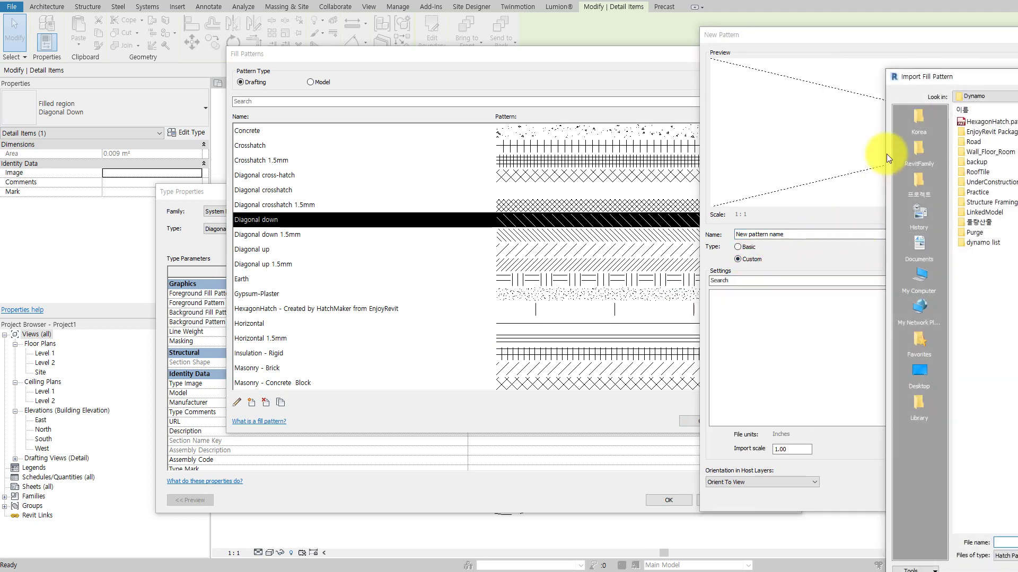
click(970, 121)
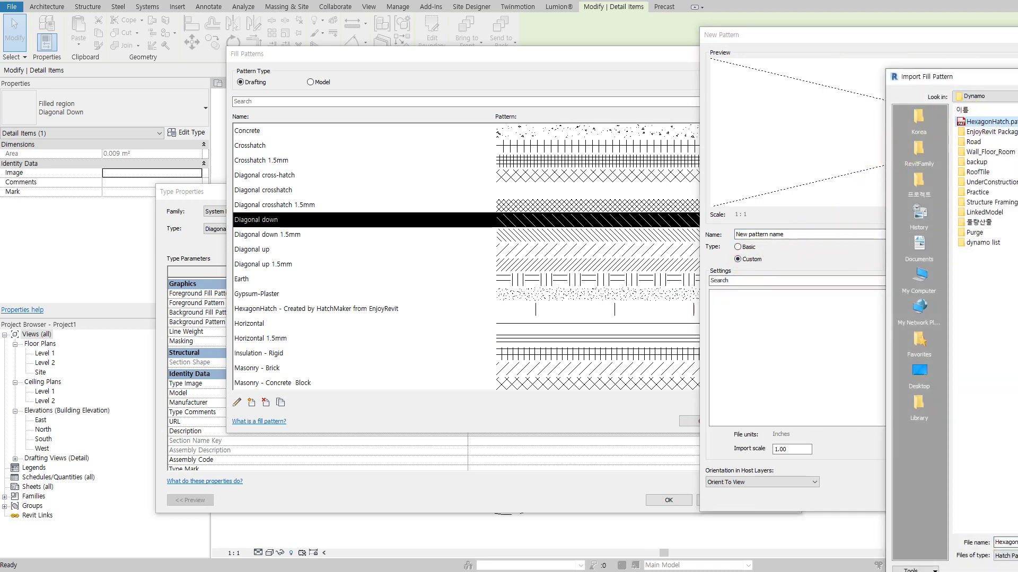
click(1012, 542)
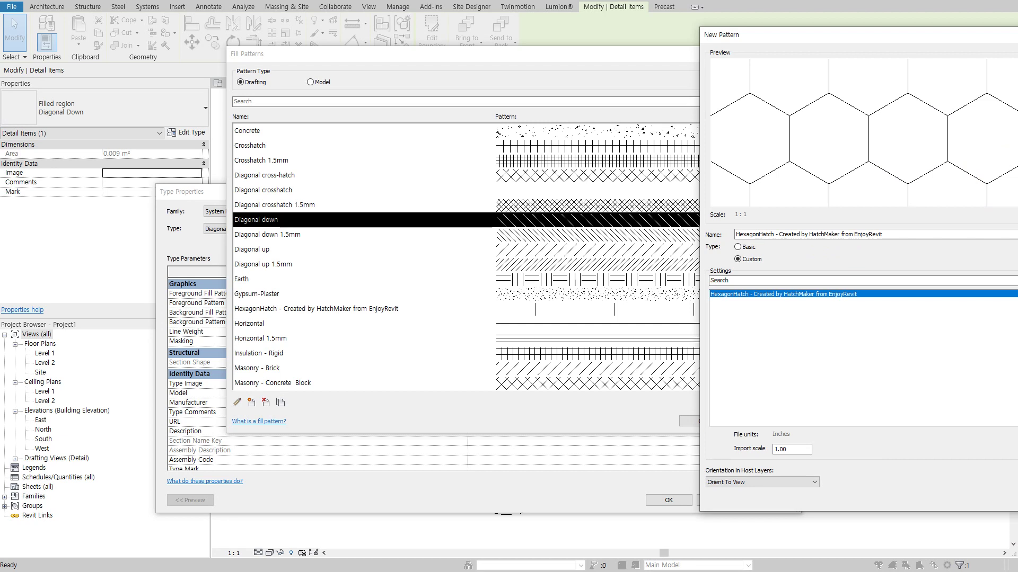
key(Return)
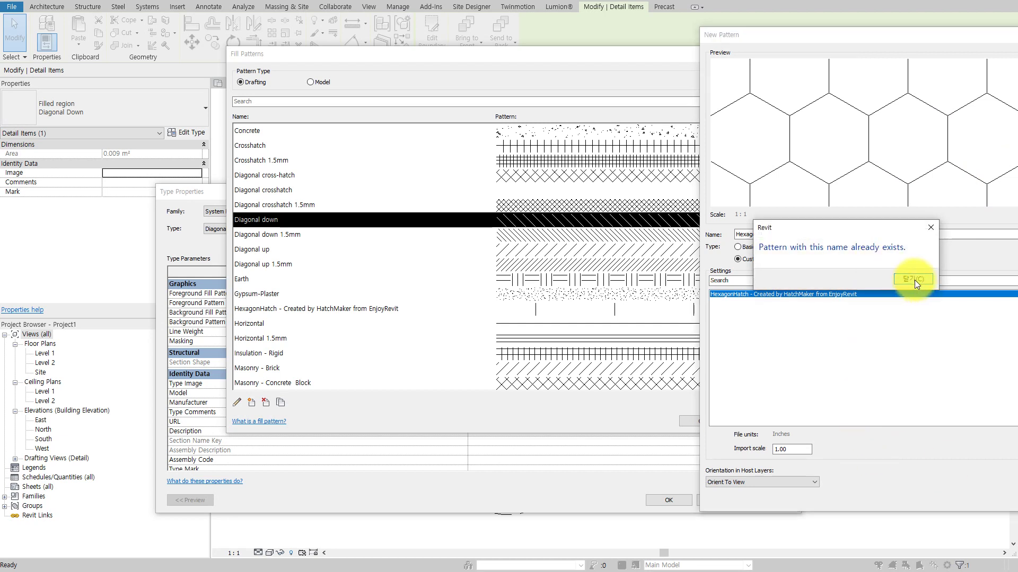
click(915, 280)
click(894, 235)
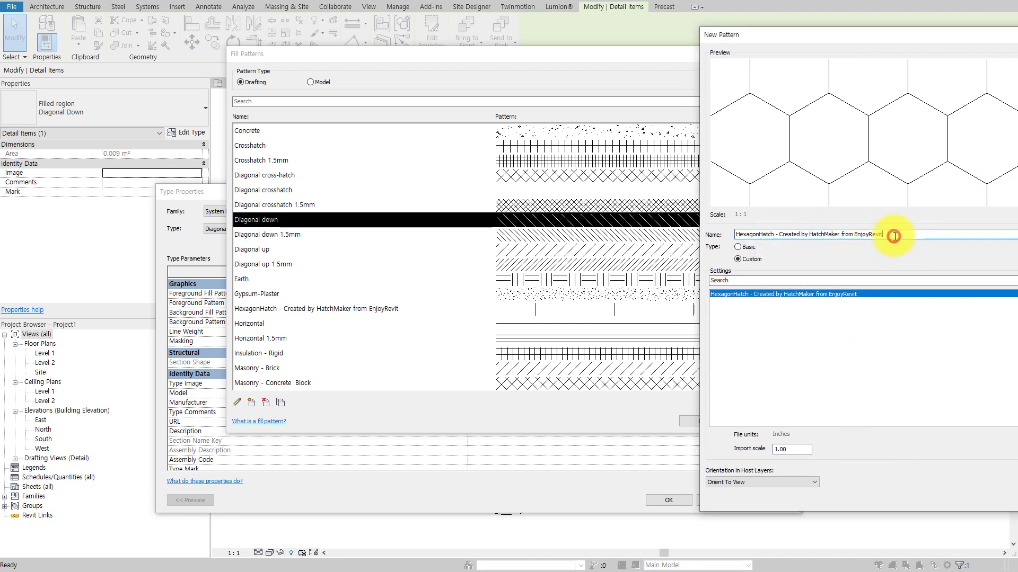
text(1)
key(Return)
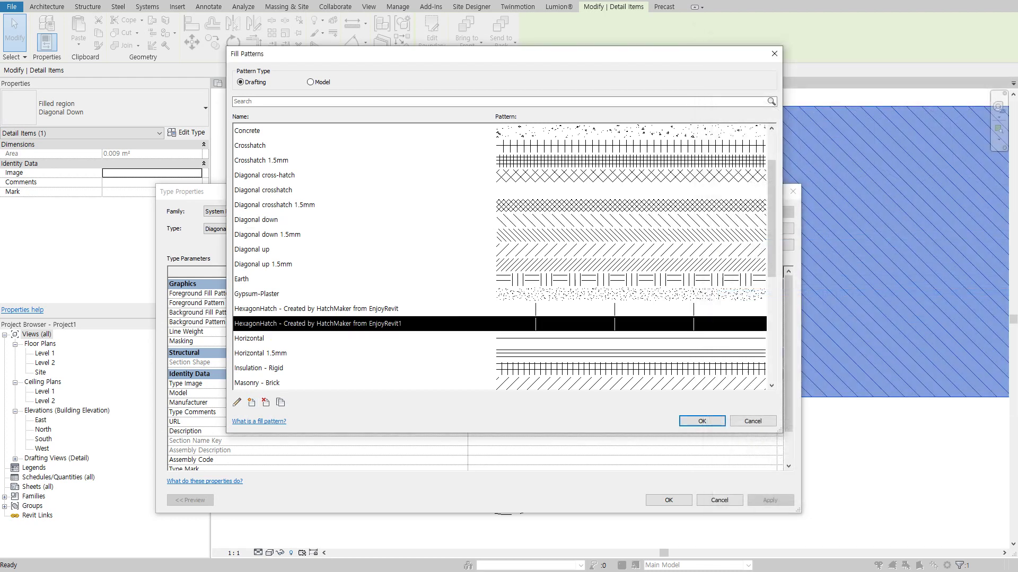
click(690, 420)
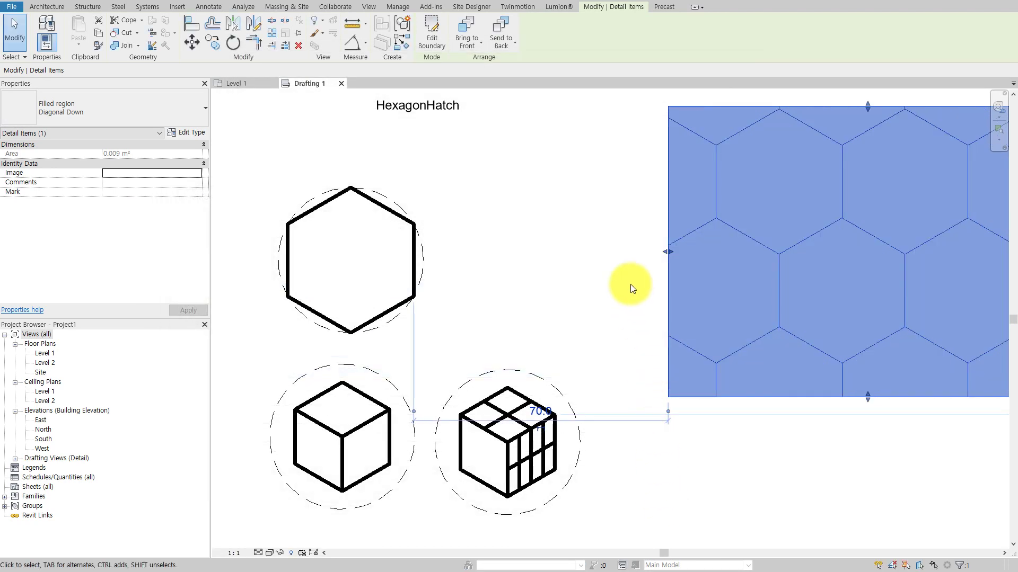
click(597, 304)
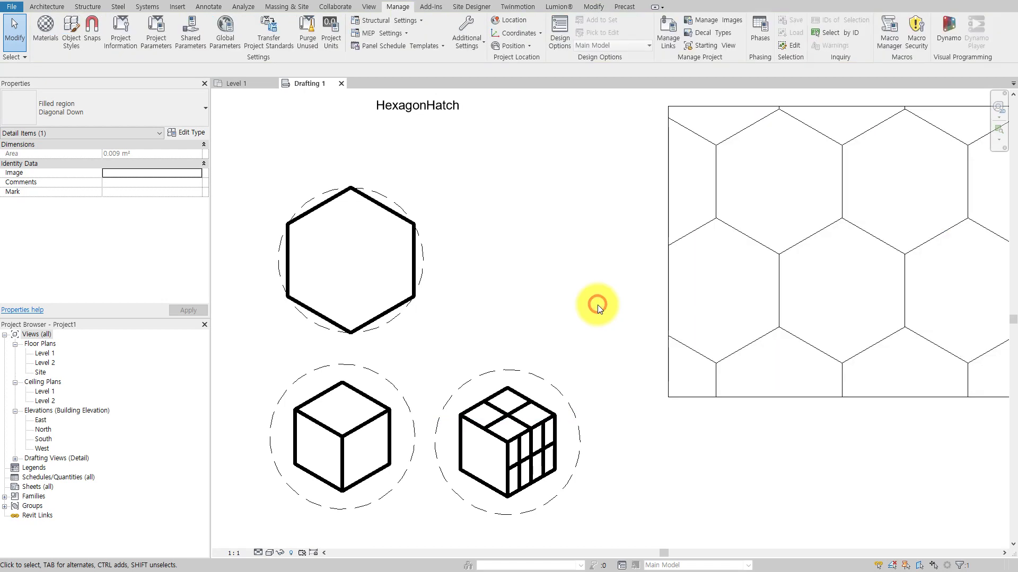
scroll(606, 308, down, 2)
click(642, 298)
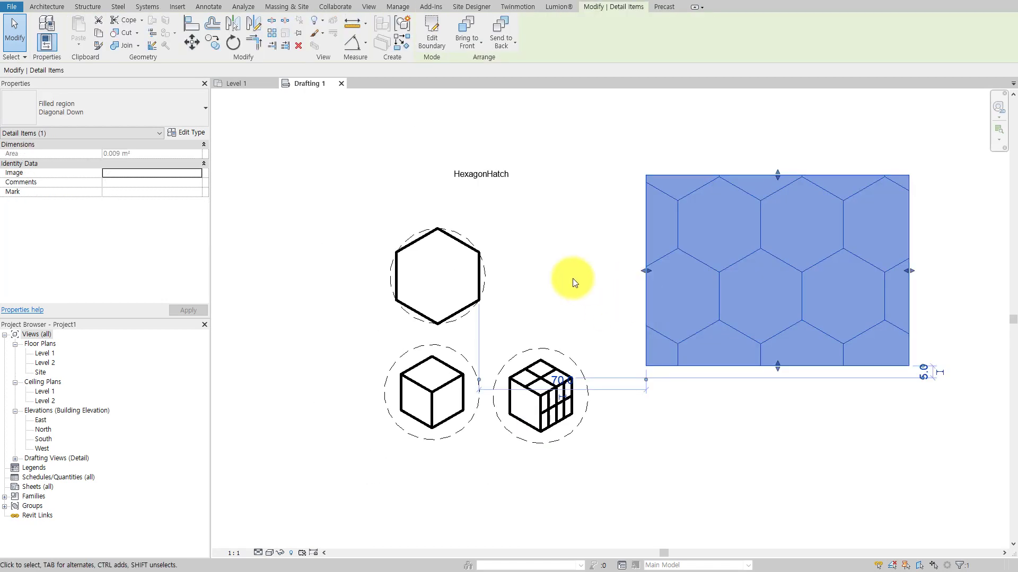
click(564, 277)
click(479, 268)
scroll(479, 268, up, 2)
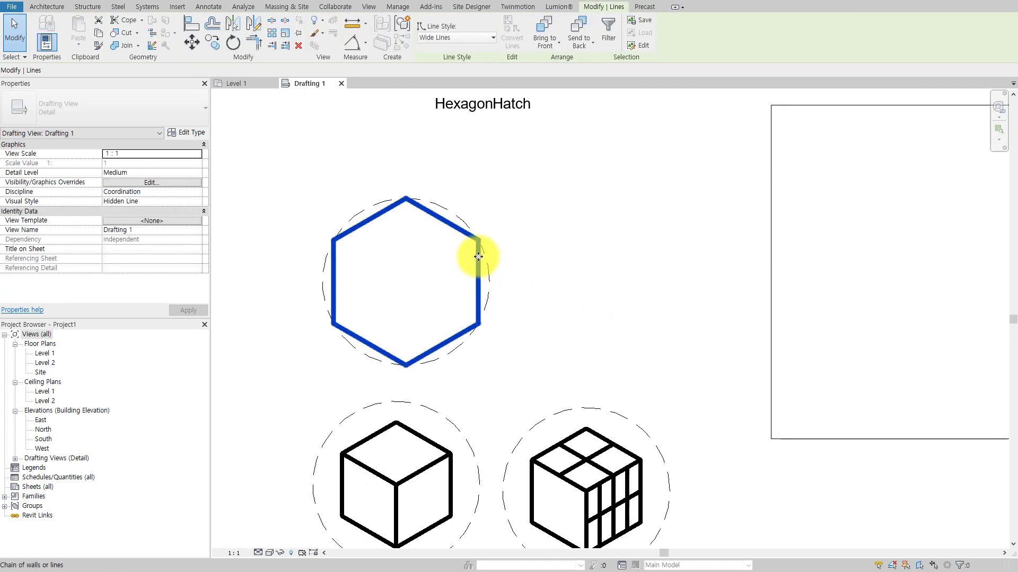
click(479, 241)
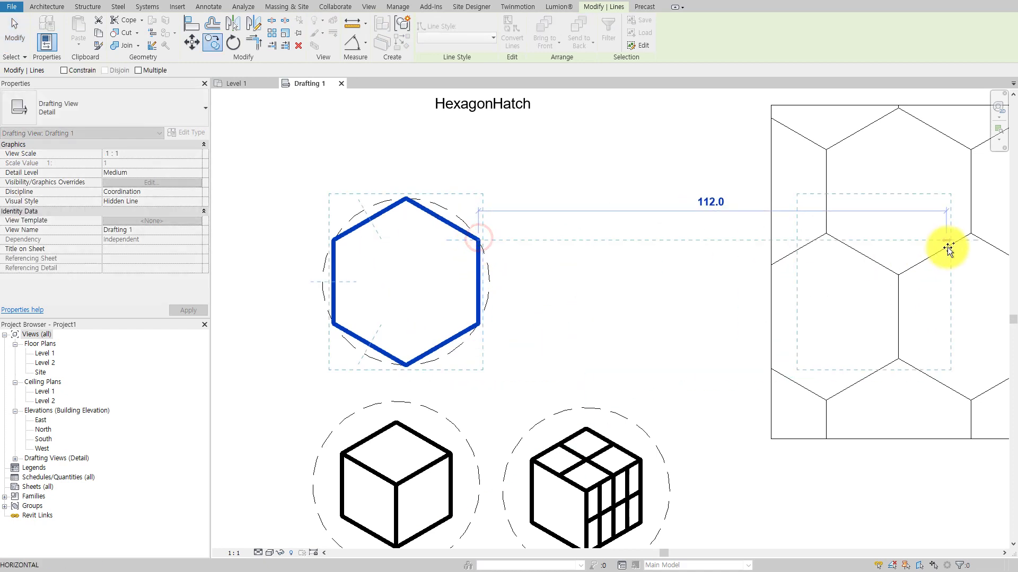
click(971, 152)
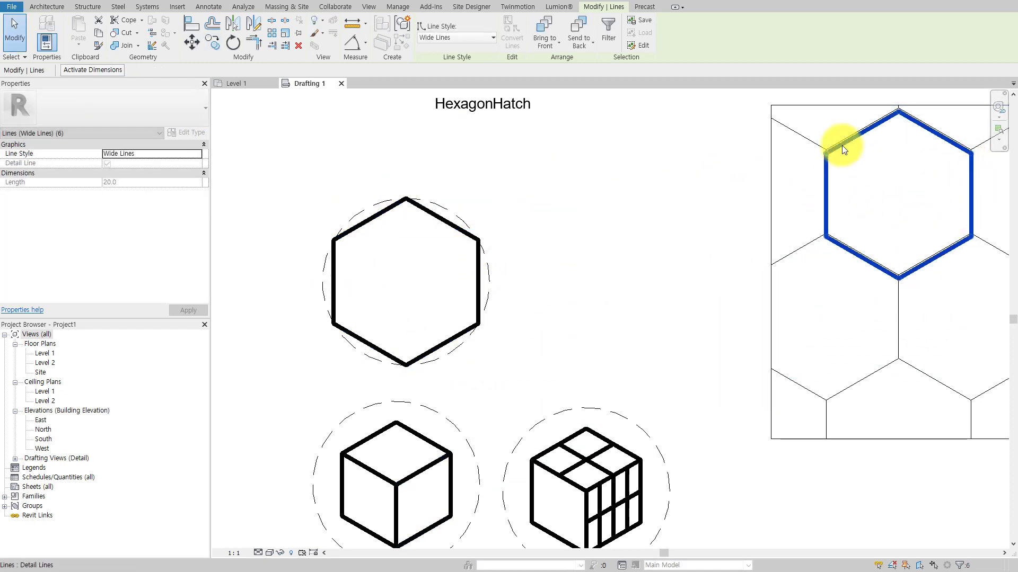
middle_drag(840, 148, 718, 185)
click(590, 160)
click(724, 179)
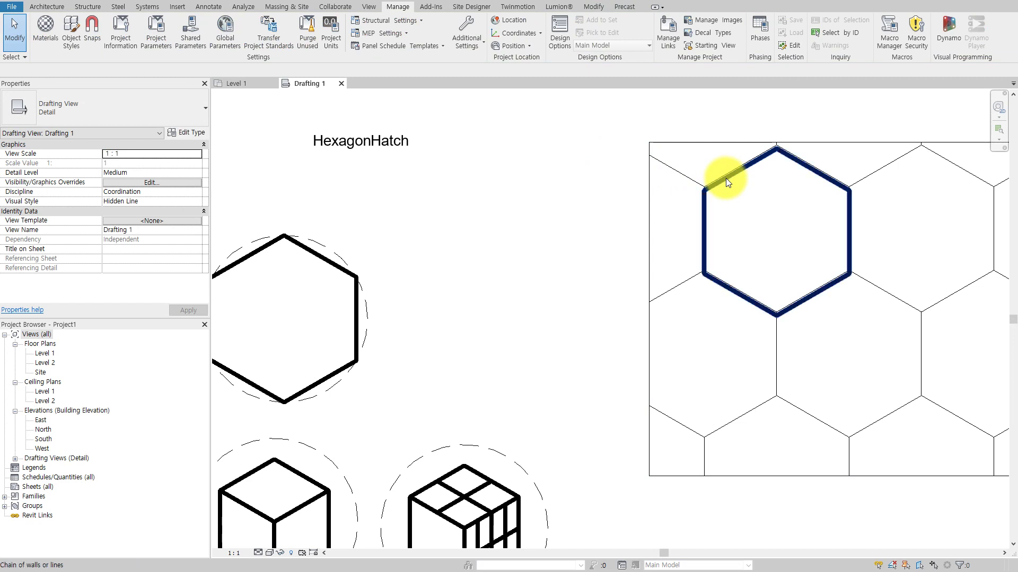
key(Delete)
scroll(560, 318, down, 1)
drag(311, 211, 517, 397)
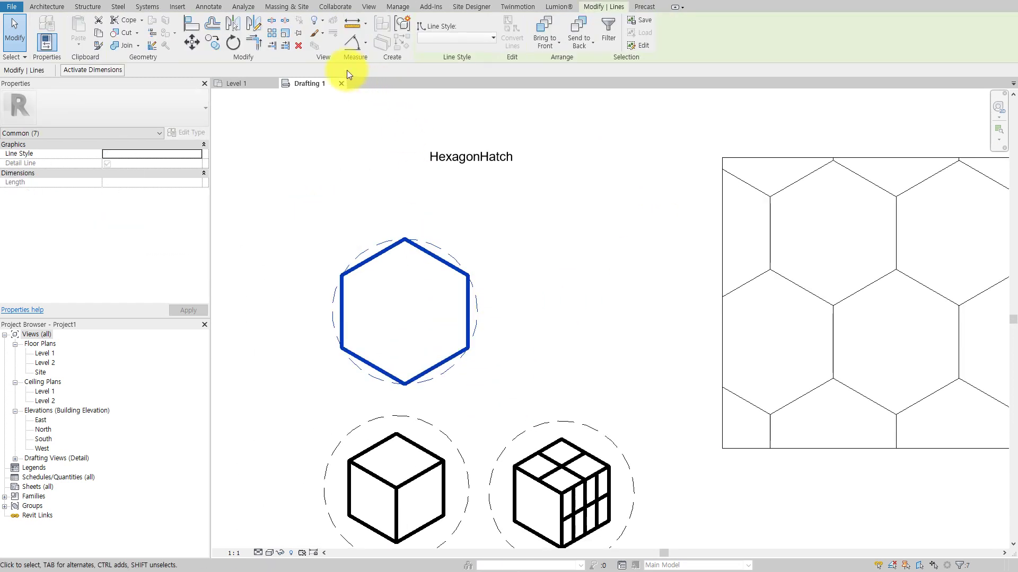
Step: Scale the hexagon down about its centre, using the top vertex as reference, then deselect it
click(285, 35)
click(404, 312)
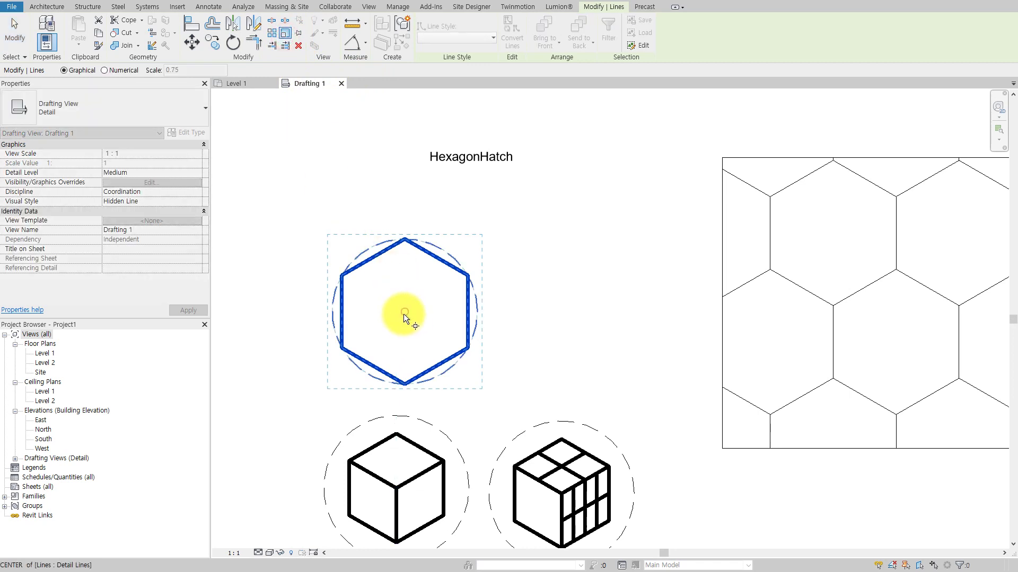
click(405, 239)
click(401, 267)
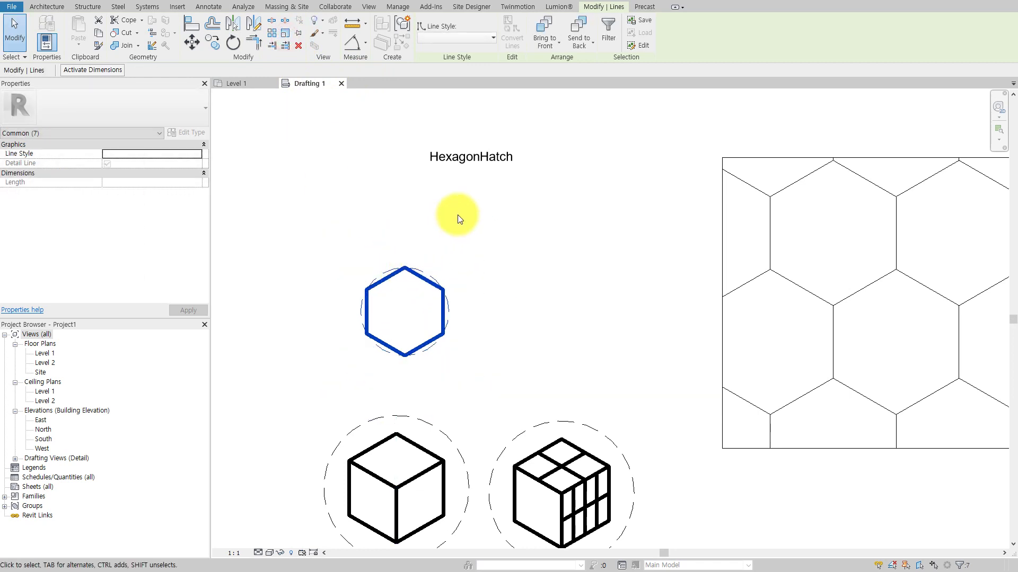
click(457, 214)
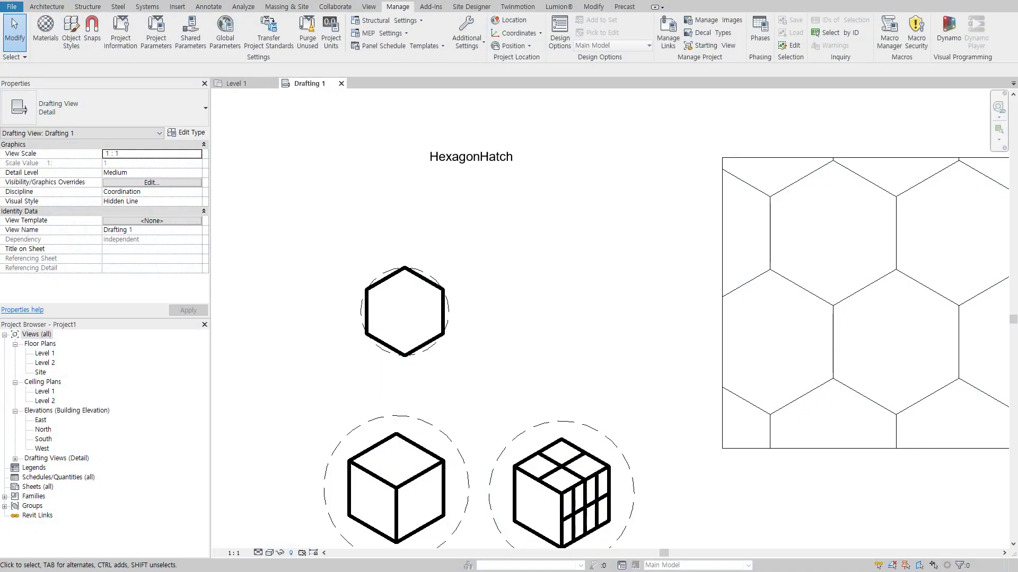
drag(767, 154, 783, 121)
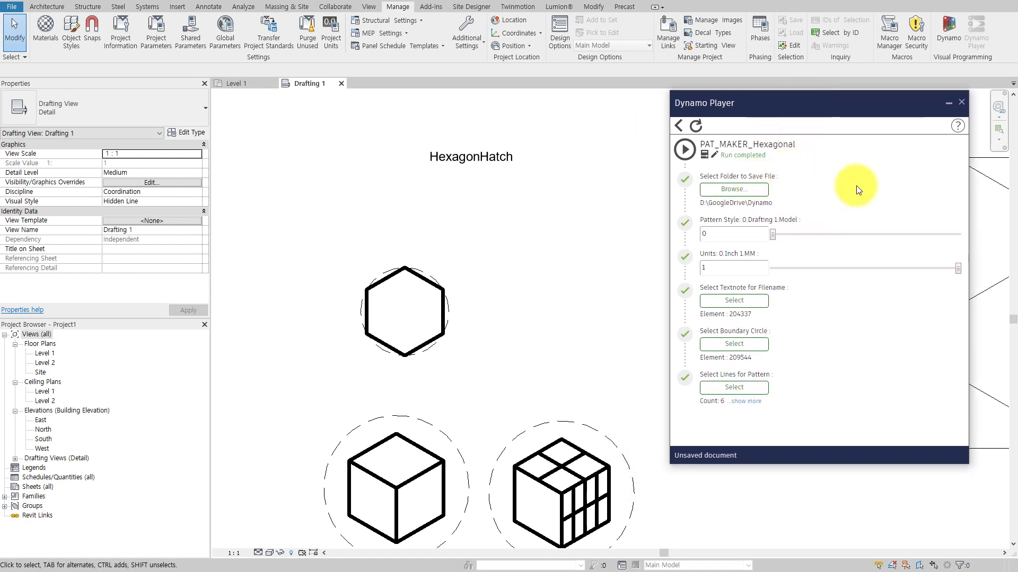
Step: Edit the filename text note to read HexagonHatch2
click(685, 150)
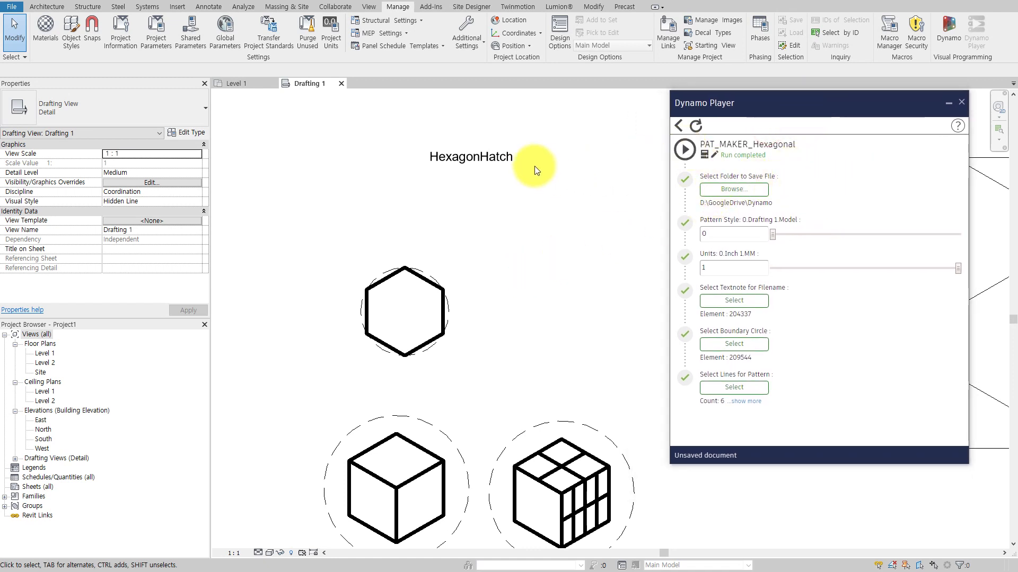
click(485, 157)
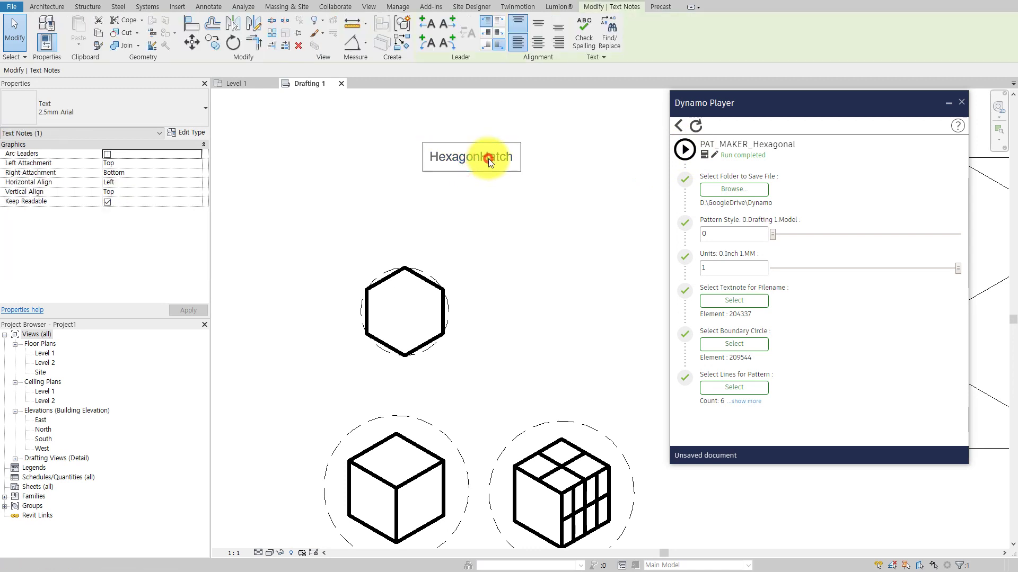
double_click(488, 158)
text(2)
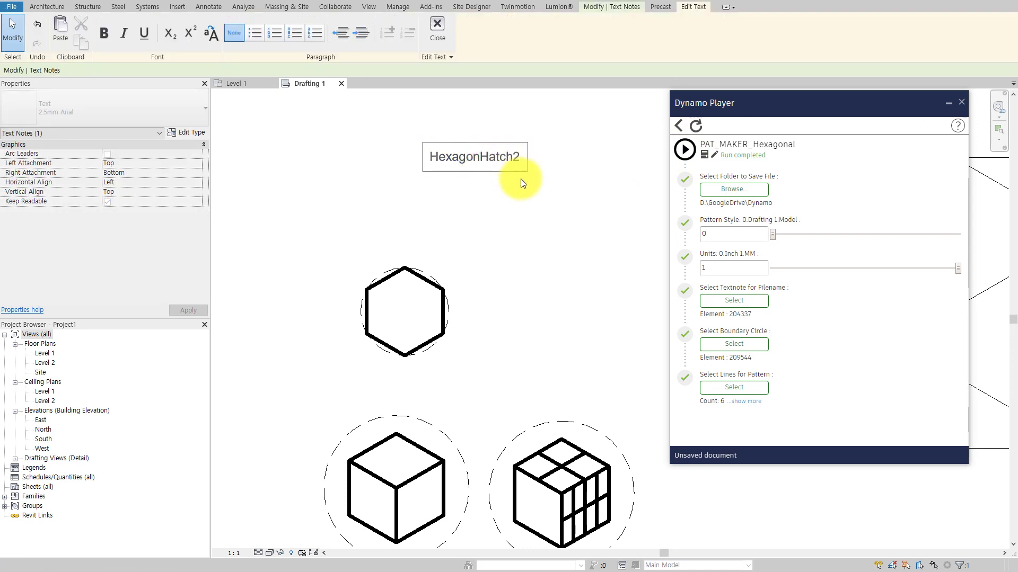
click(537, 198)
click(597, 198)
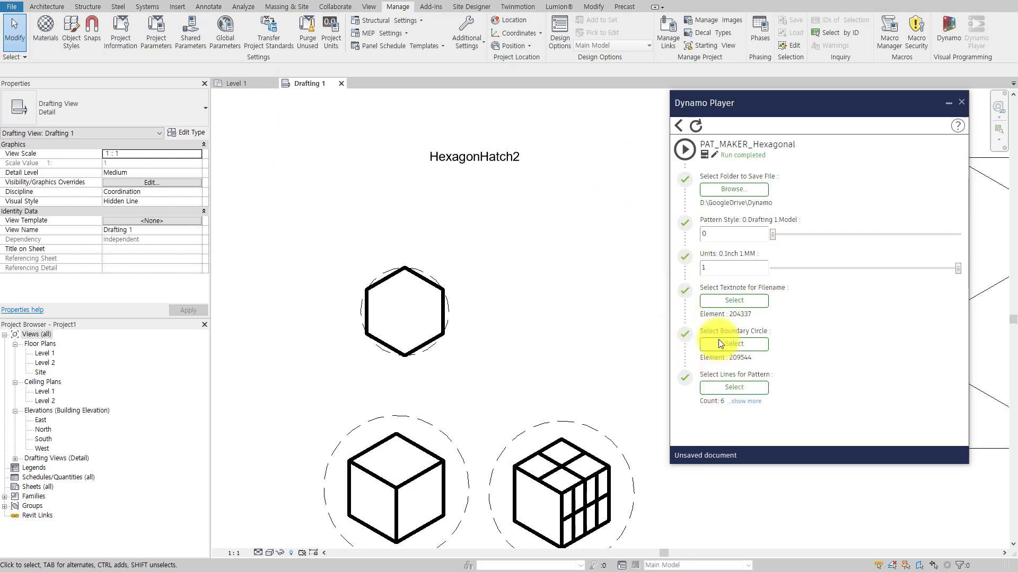
Step: Rerun PAT_MAKER_Hexagonal with the HexagonHatch2 note, then open the filled region's type properties
click(722, 301)
click(506, 164)
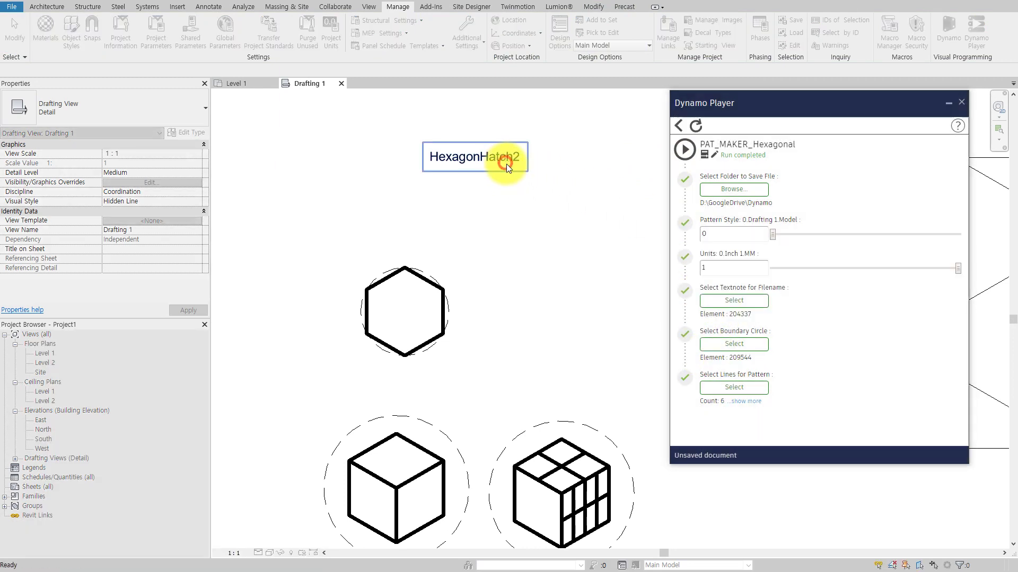
click(686, 152)
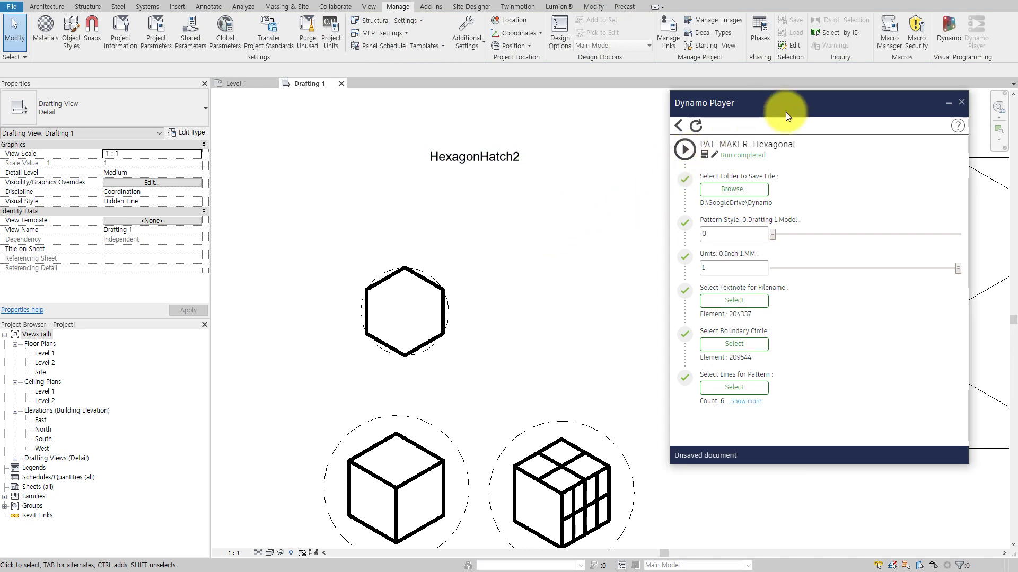
click(947, 103)
click(875, 221)
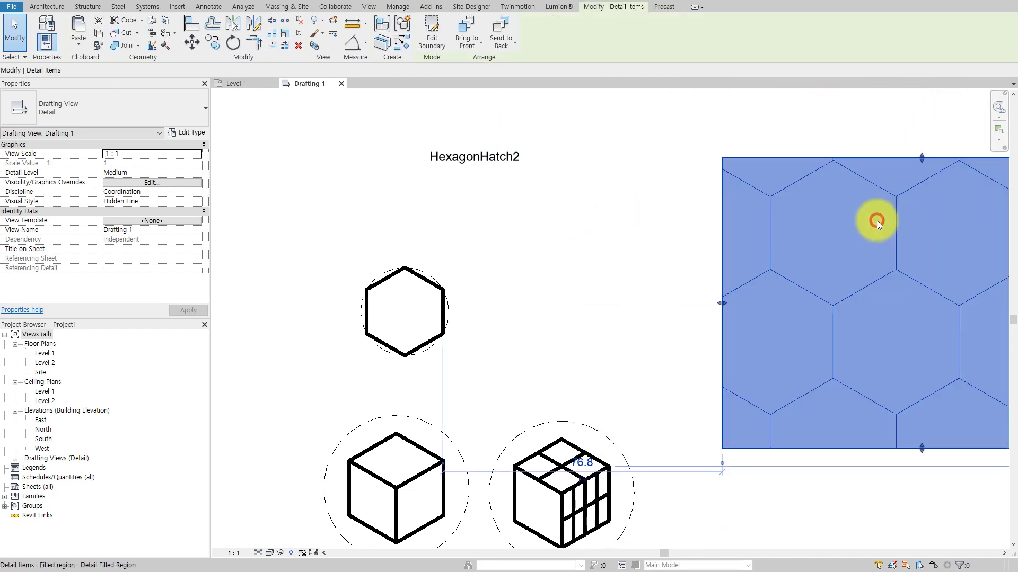
click(196, 132)
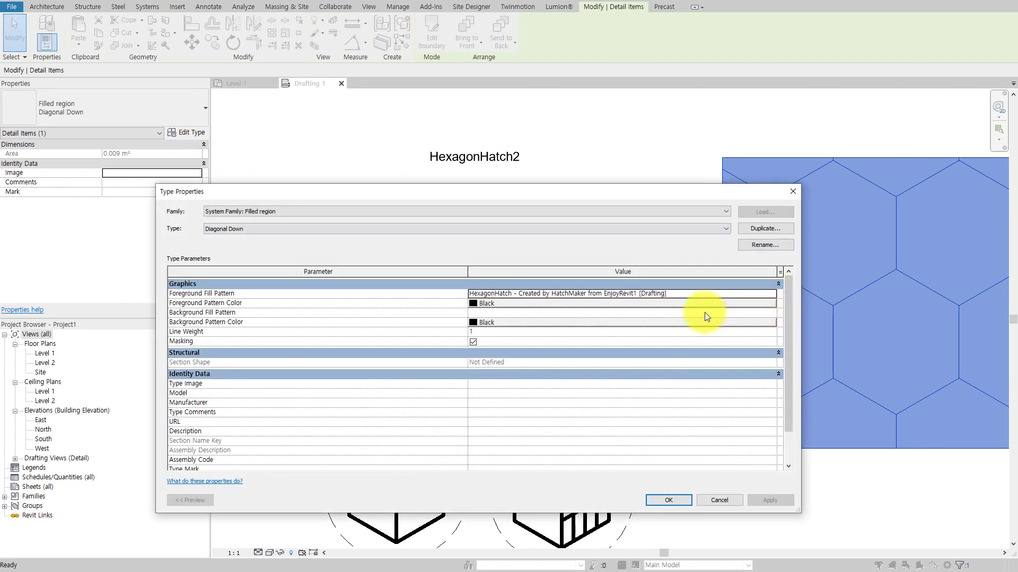
Step: Re-import the HexagonHatch fill pattern from HexagonHatch2.pat and confirm all dialogs
click(753, 292)
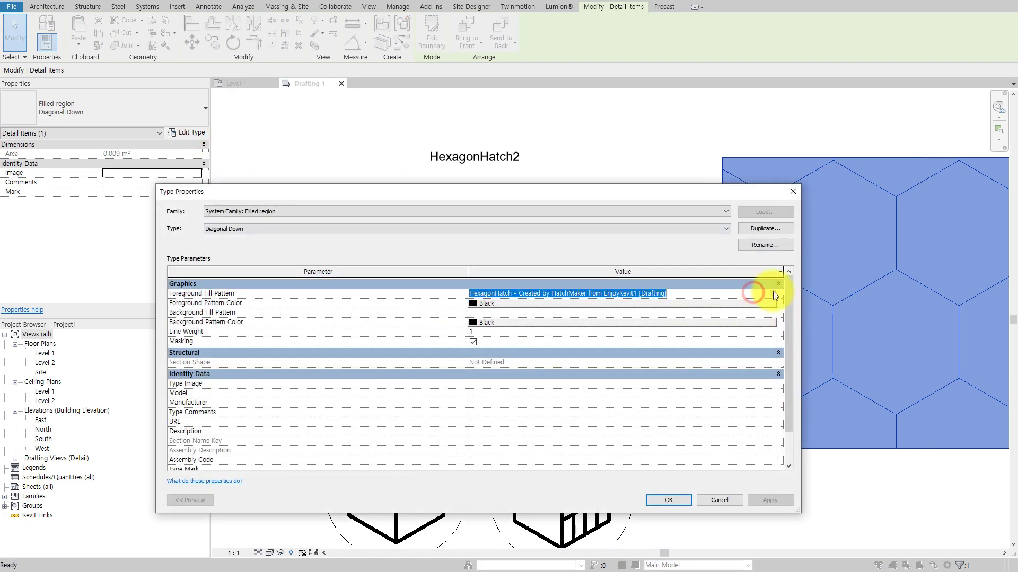
click(774, 291)
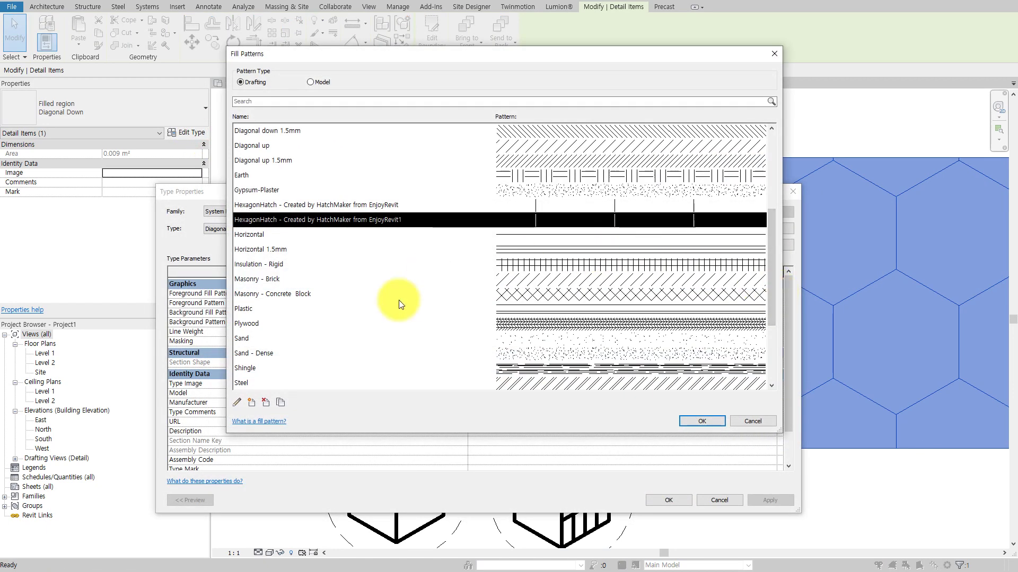
click(237, 402)
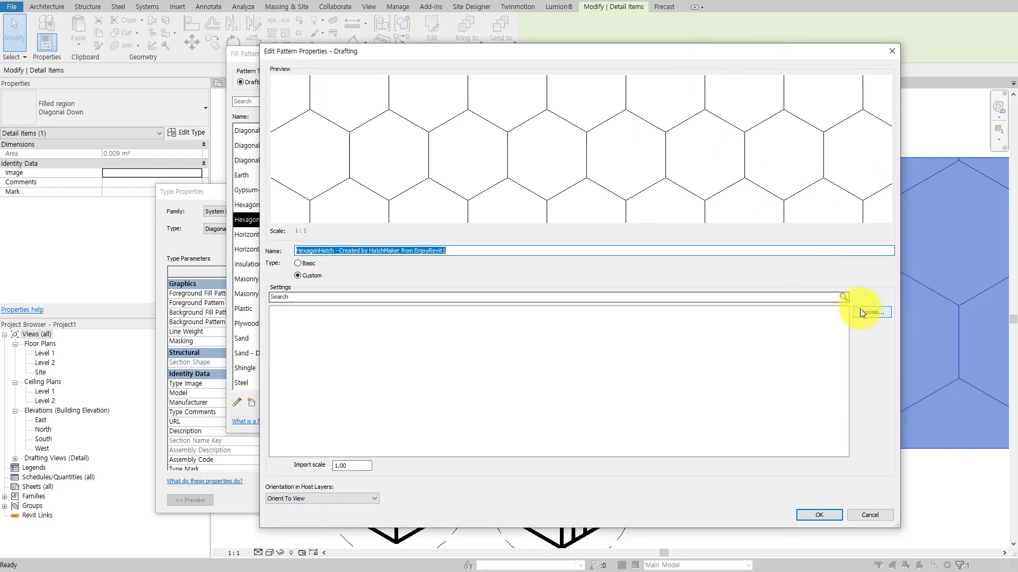
click(861, 312)
drag(1015, 75, 870, 91)
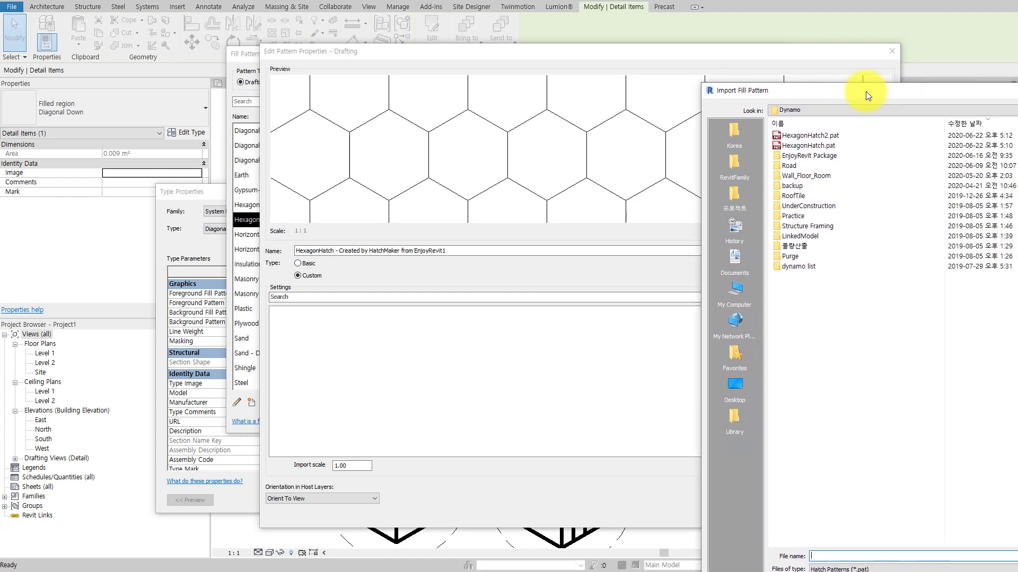
click(800, 136)
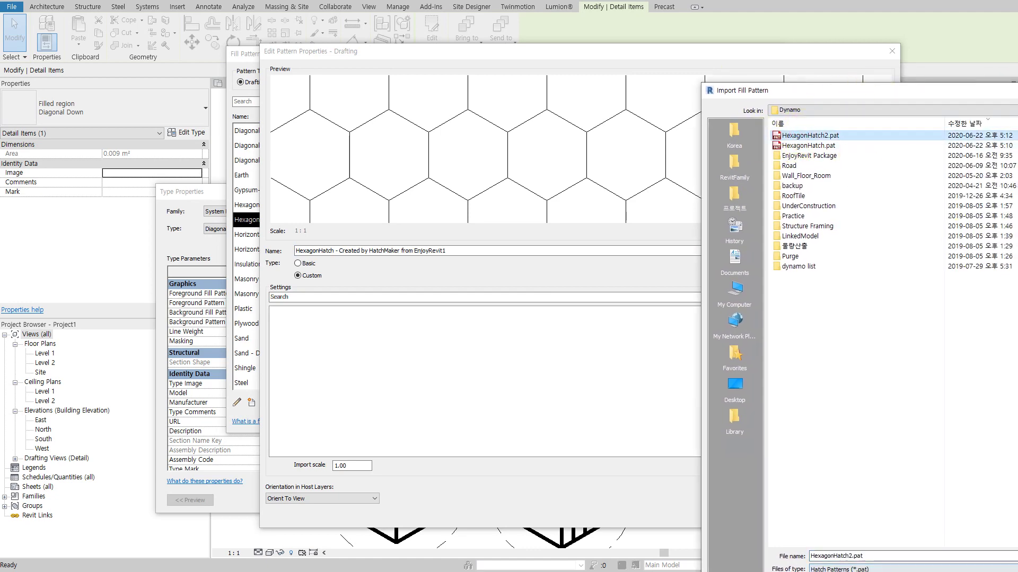
double_click(801, 135)
click(832, 512)
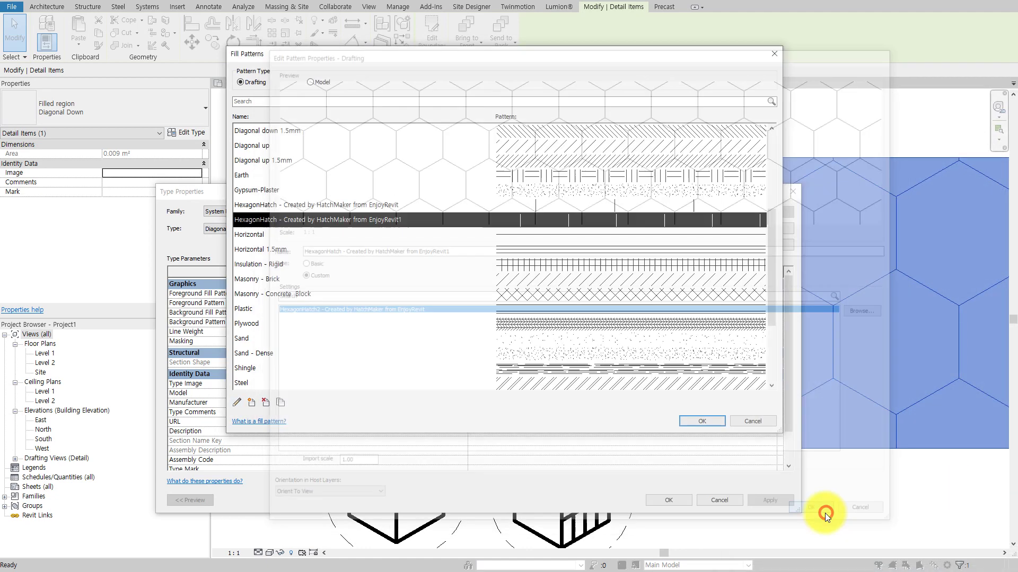
click(691, 423)
click(669, 503)
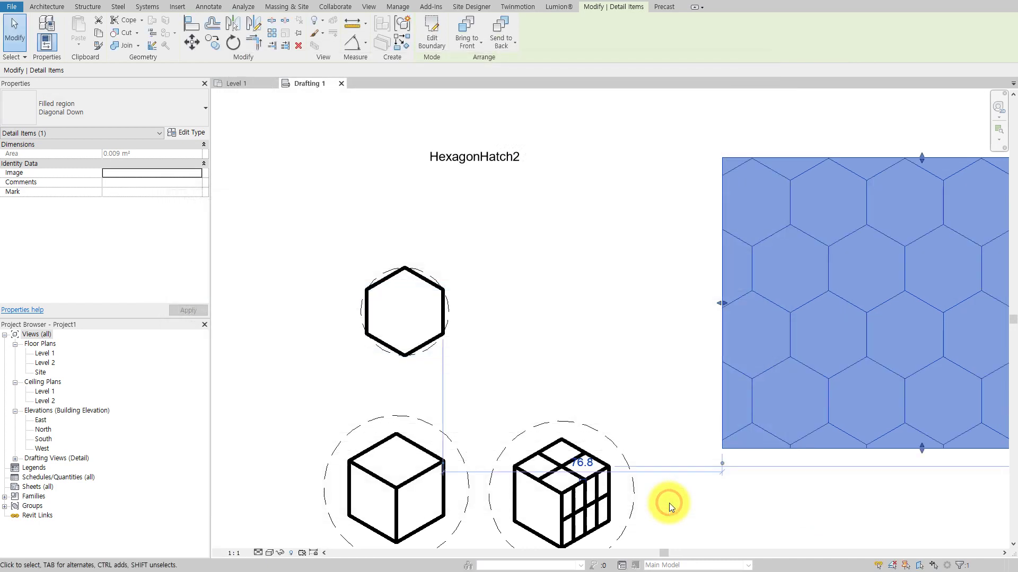
Step: Tab-select the six hexagon lines and move them onto a hatch cell to compare sizes
click(659, 366)
key(Tab)
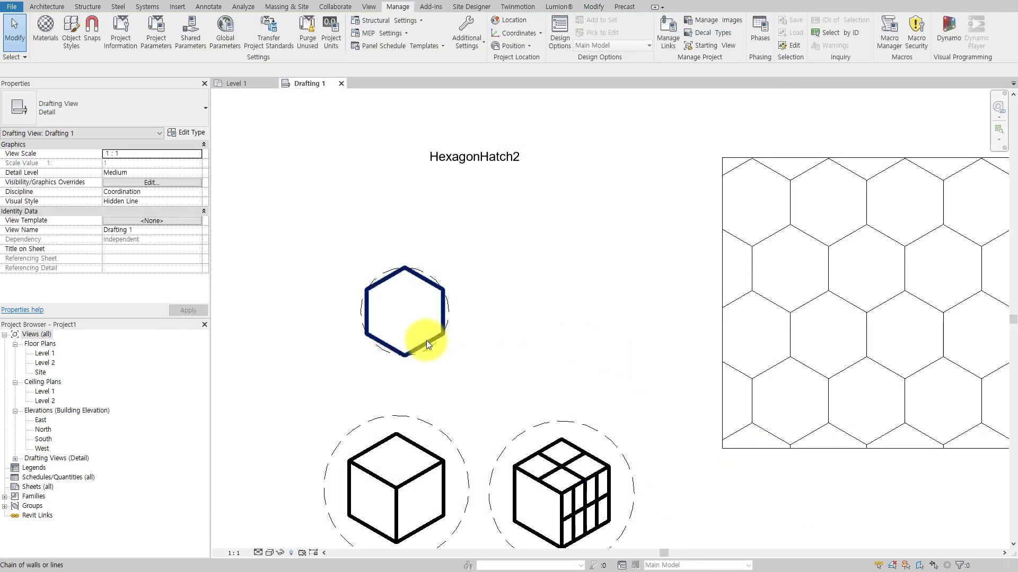
click(426, 341)
drag(439, 335, 858, 278)
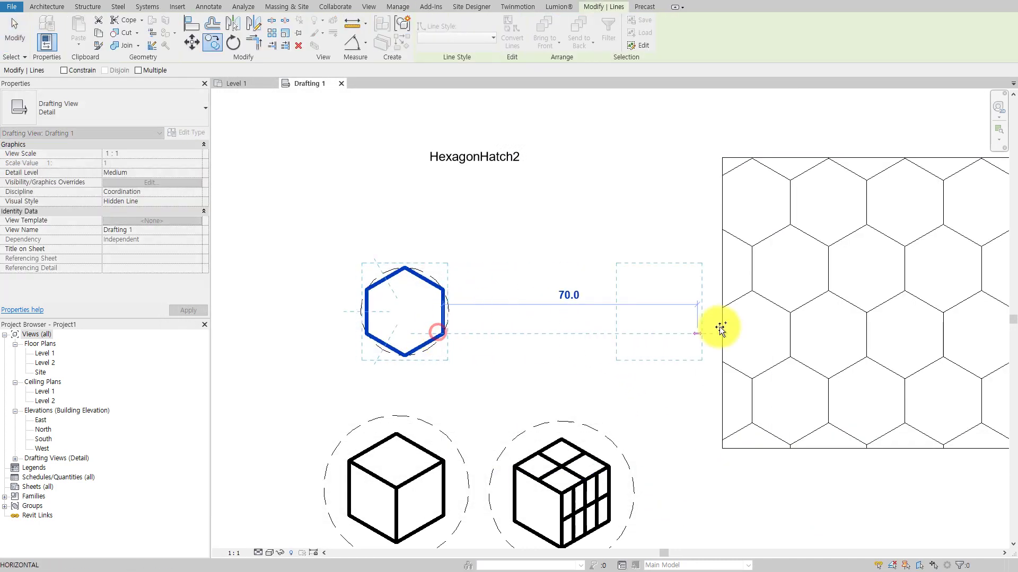
scroll(860, 278, up, 3)
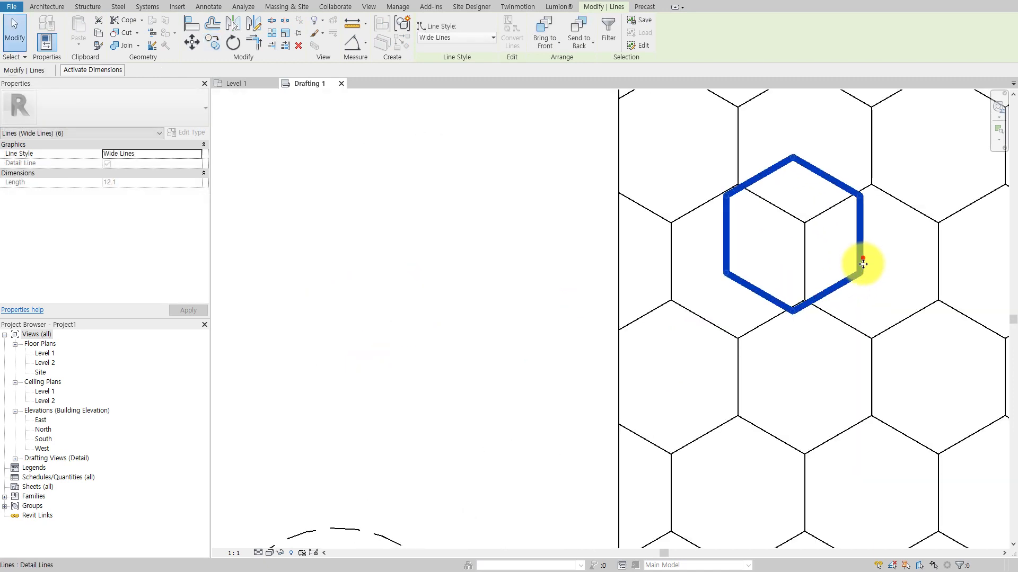
drag(859, 262, 808, 291)
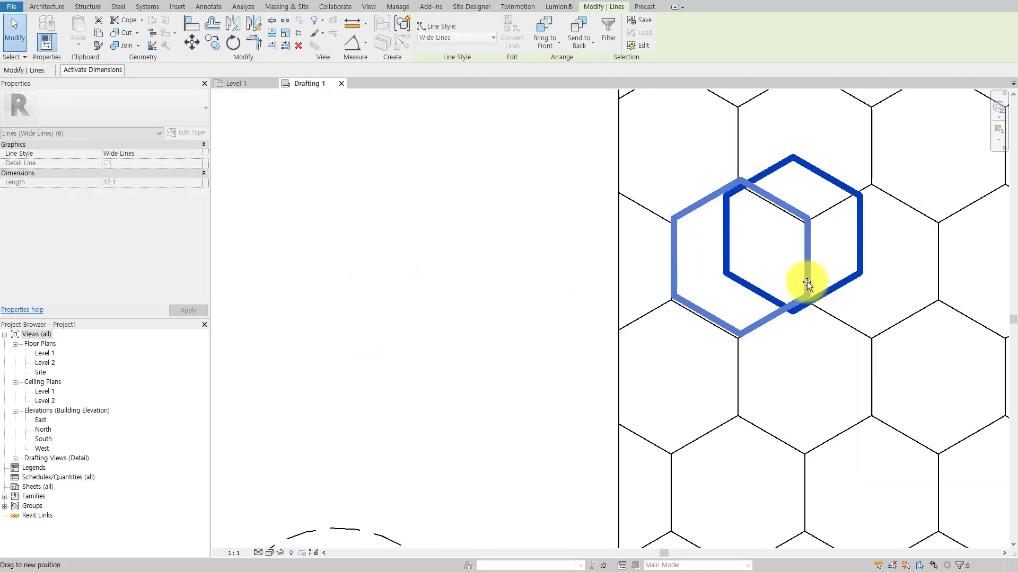
click(494, 336)
drag(523, 163, 896, 401)
click(498, 391)
scroll(530, 392, down, 3)
scroll(504, 358, up, 2)
scroll(477, 340, up, 2)
Step: Scale the hexagon smaller about its centre to 9.1-unit edges, then deselect it
key(Tab)
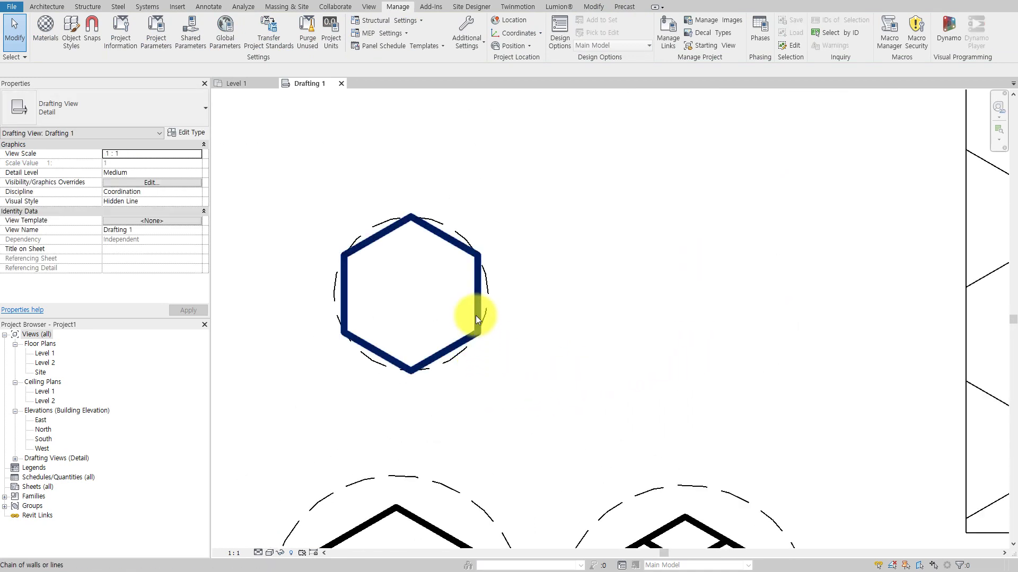
click(475, 316)
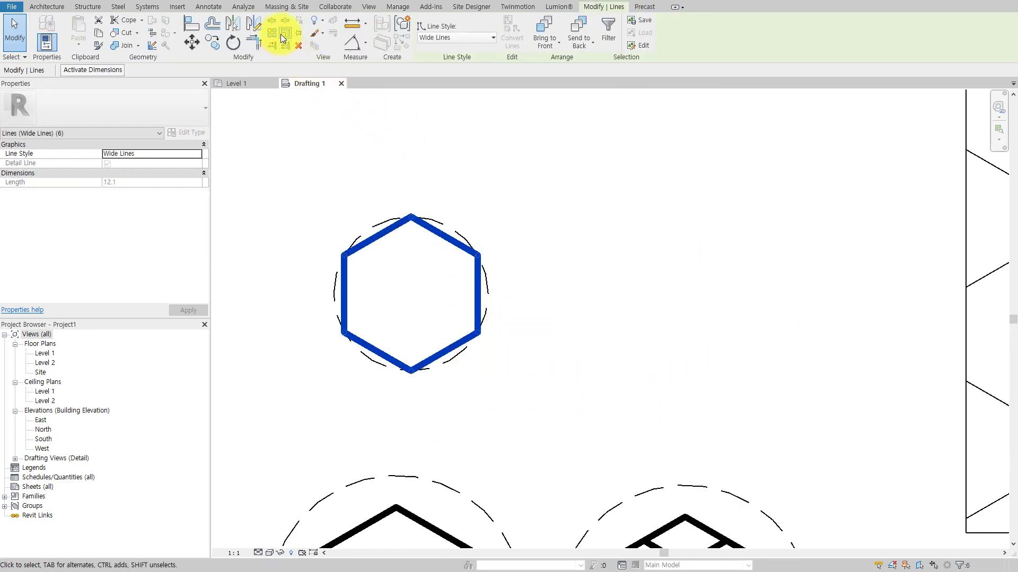
click(283, 33)
click(413, 291)
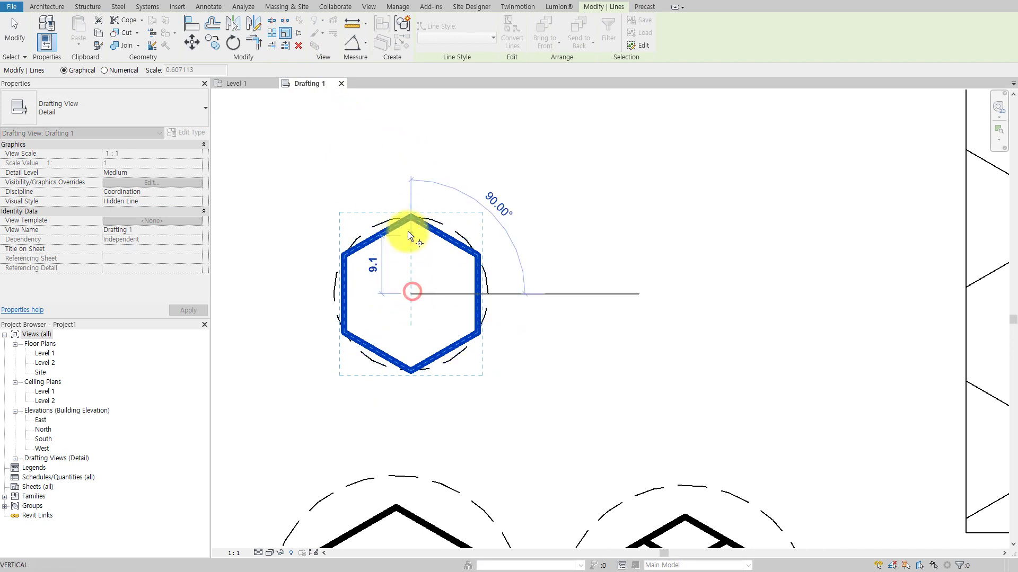
click(411, 214)
click(405, 235)
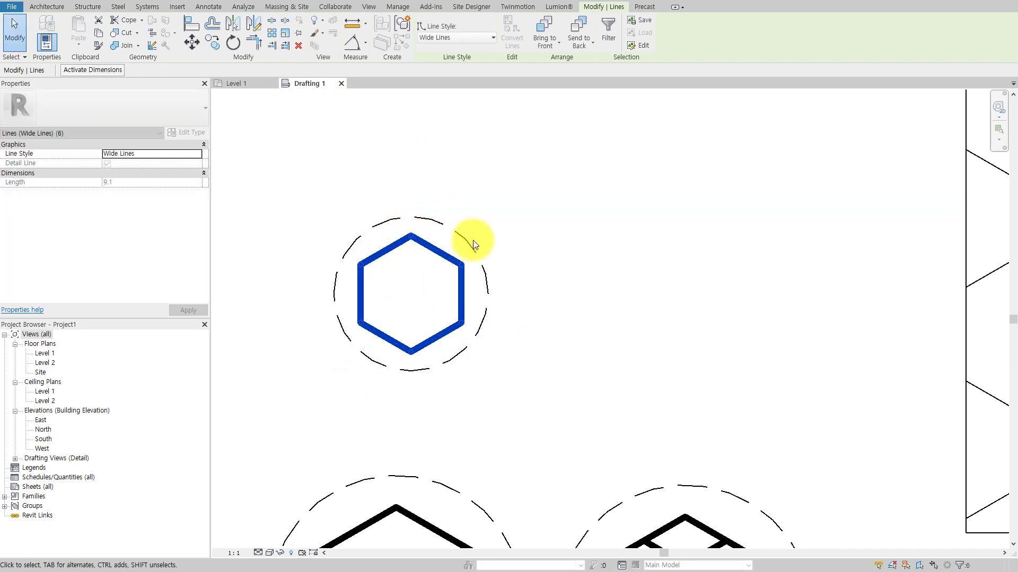
click(605, 251)
scroll(594, 299, down, 2)
middle_drag(584, 300, 432, 279)
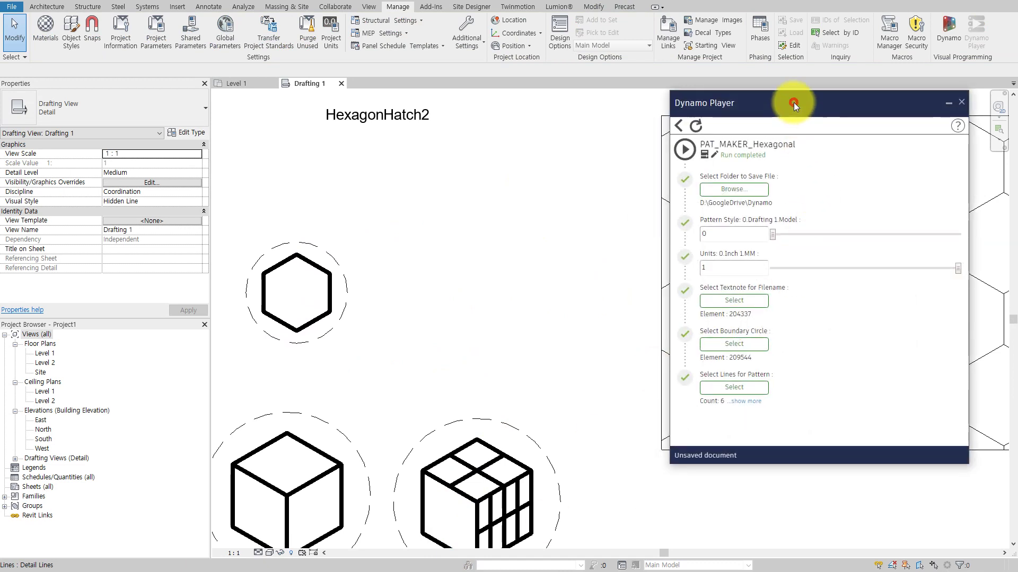
Step: Change the title text note's trailing 2 to 3, making it HexagonHatch3
drag(793, 103, 773, 106)
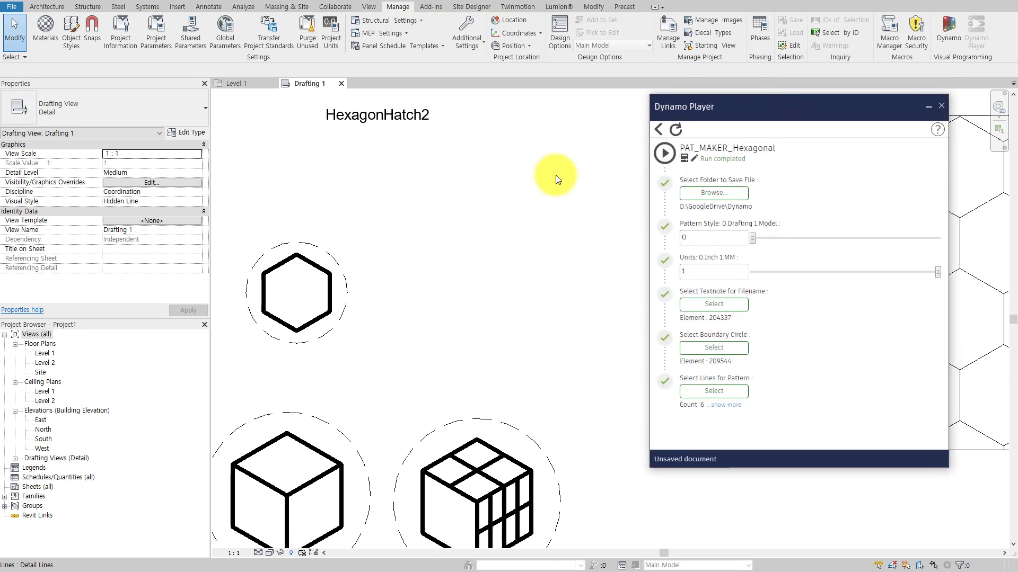
click(670, 156)
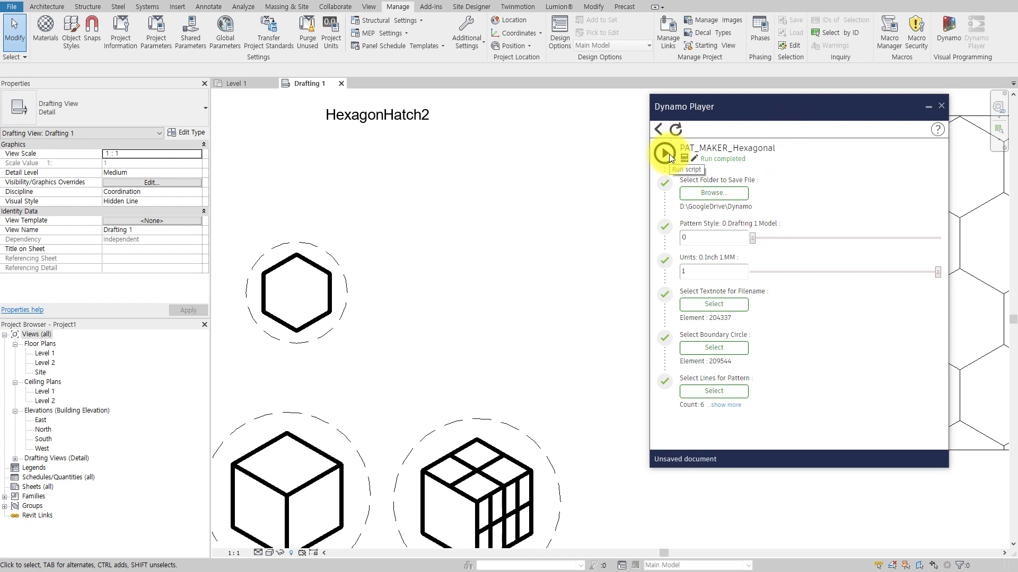
click(418, 115)
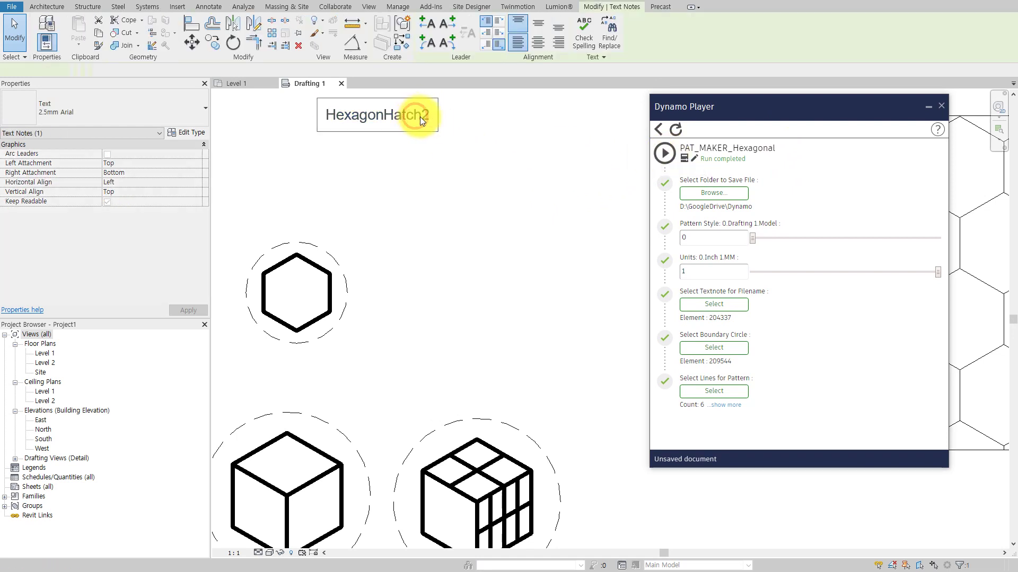
click(418, 117)
drag(421, 115, 435, 117)
text(3)
click(480, 133)
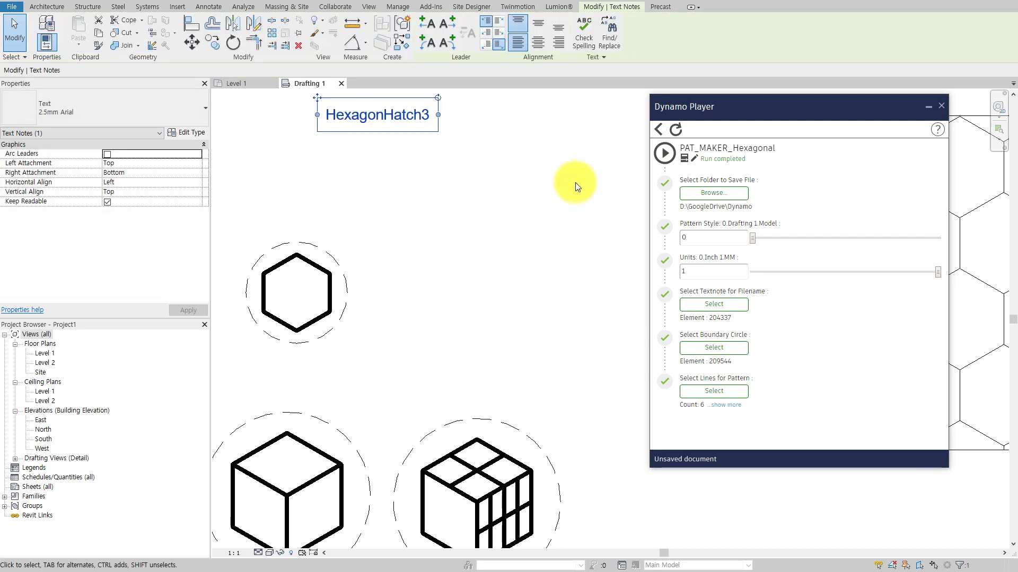
click(562, 186)
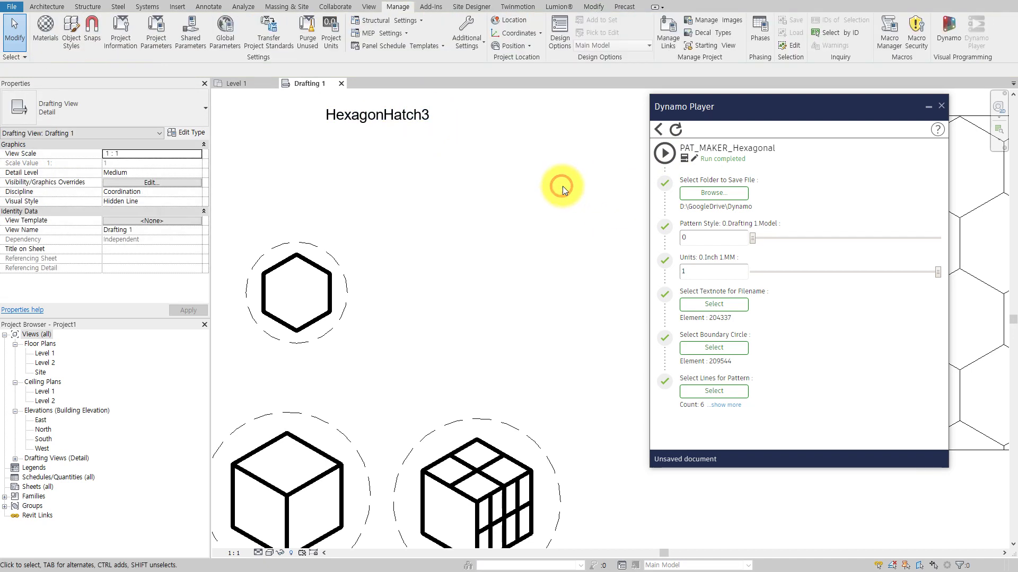
Step: Rerun PAT_MAKER_Hexagonal, close the graph player, and select the hexagon-hatched filled region
click(664, 154)
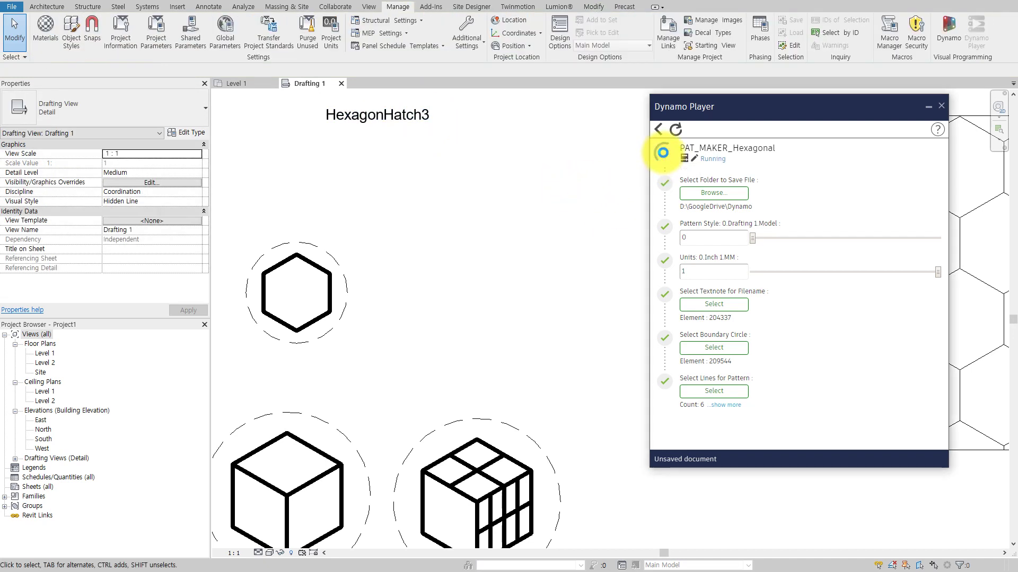
click(927, 106)
click(907, 116)
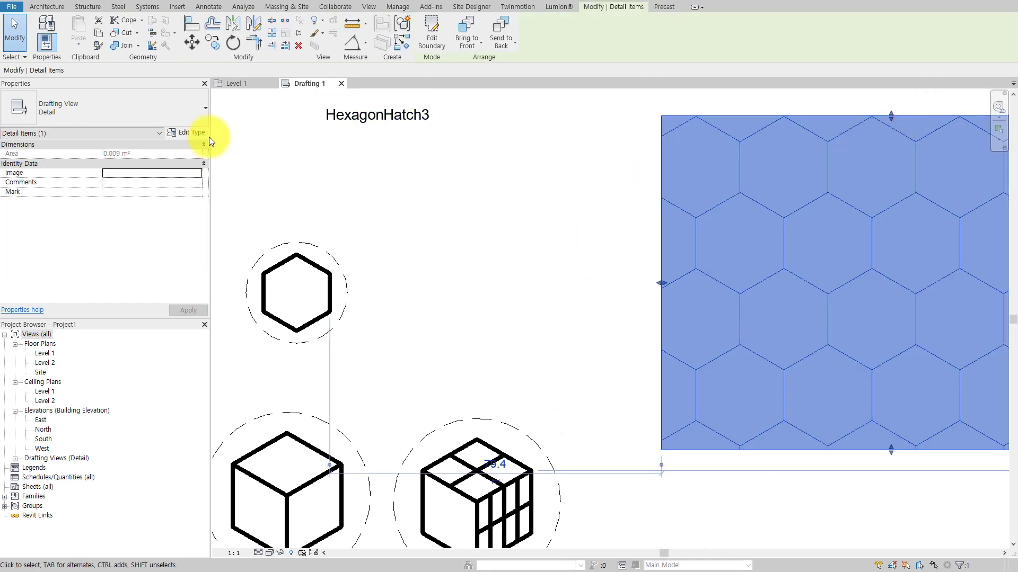
Step: Re-import the filled region's hexagon fill pattern from HexagonHatch3.pat and confirm all dialogs
click(193, 133)
click(704, 296)
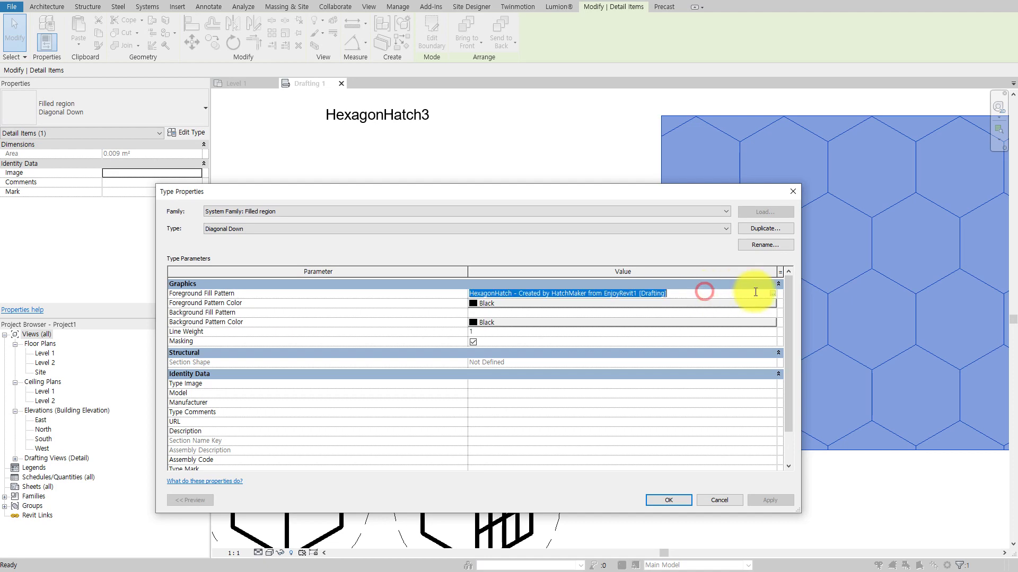
click(772, 293)
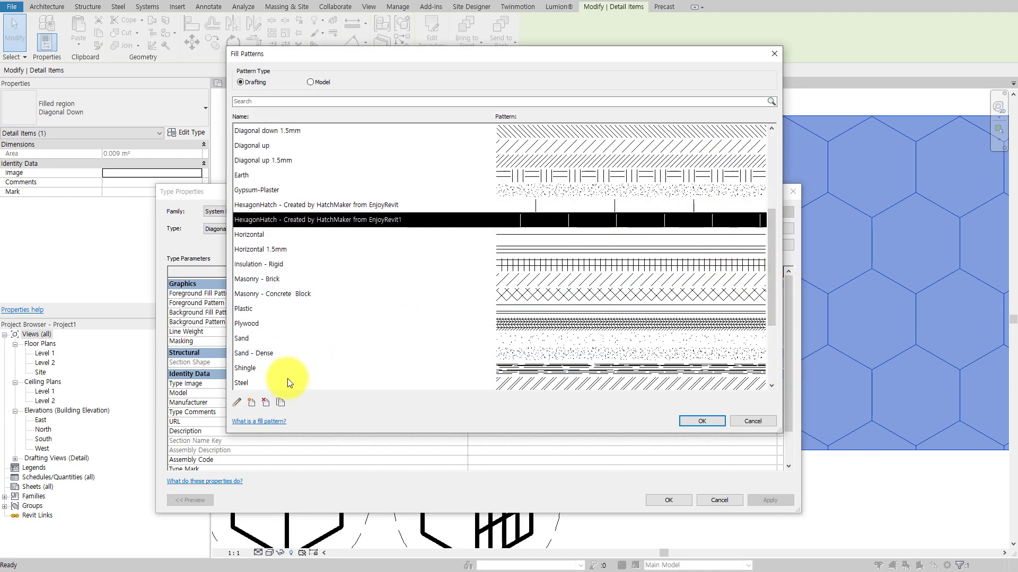
click(237, 403)
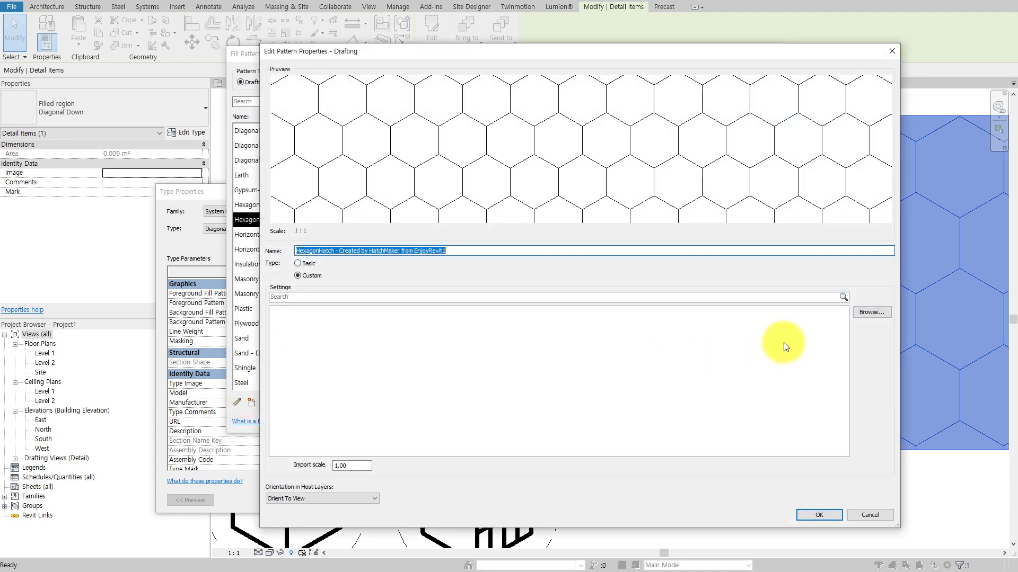
click(873, 313)
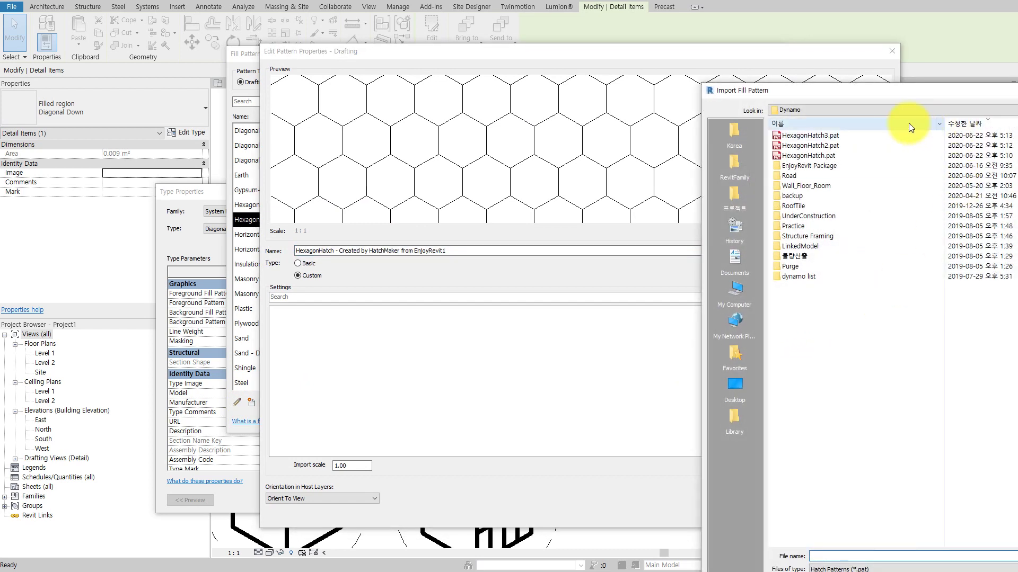
click(832, 137)
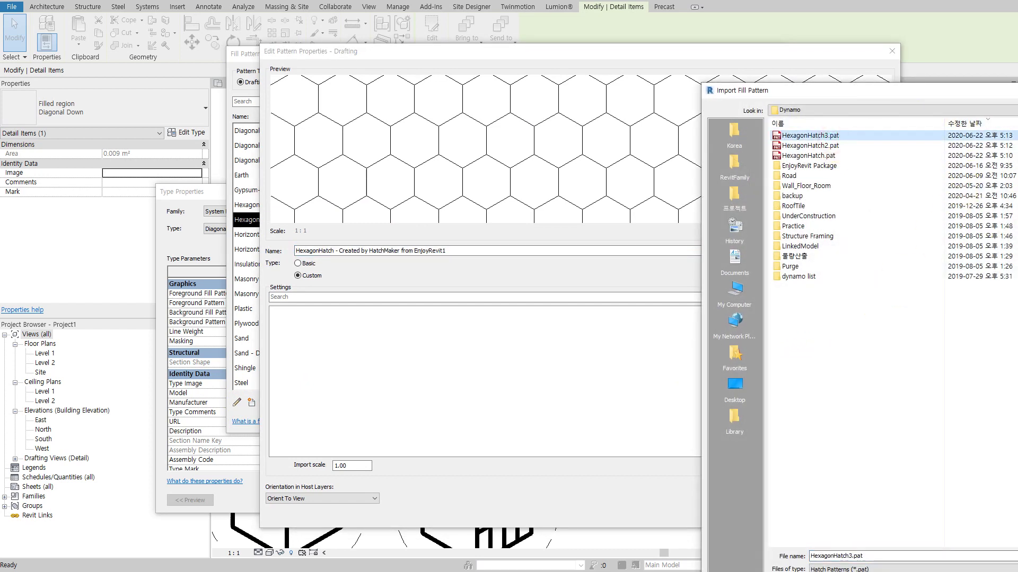
key(Return)
click(829, 511)
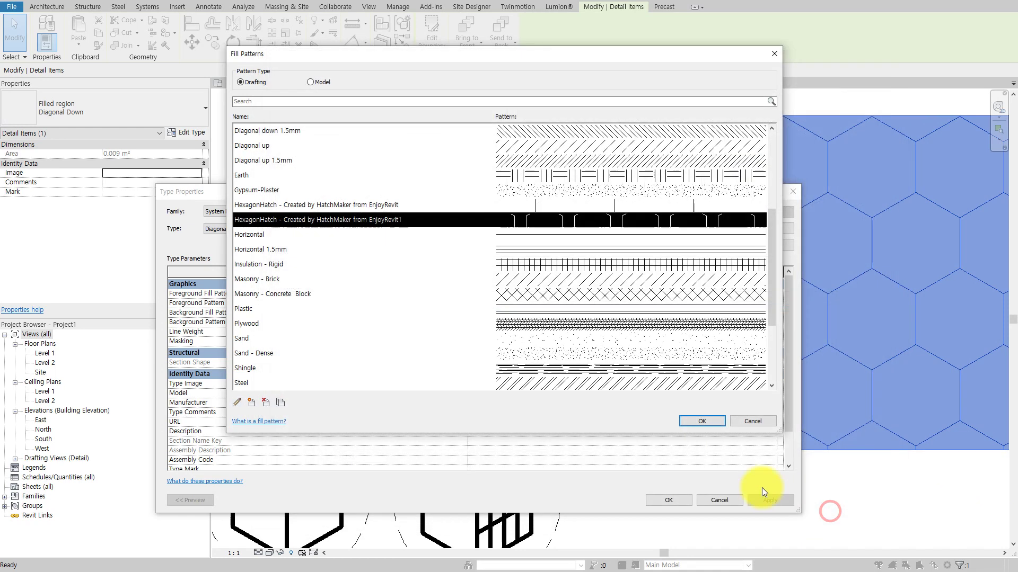
click(694, 421)
click(659, 501)
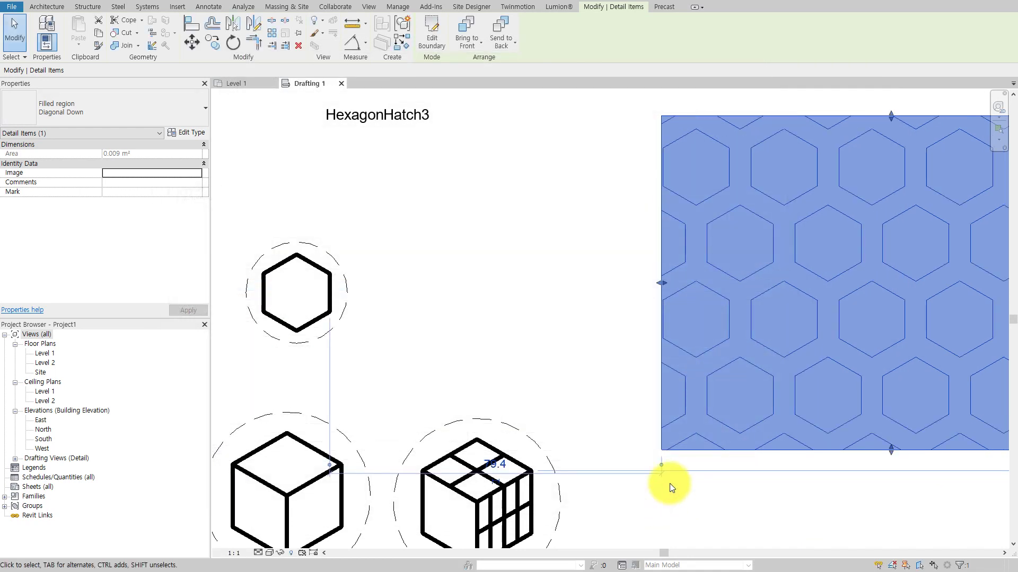
click(518, 364)
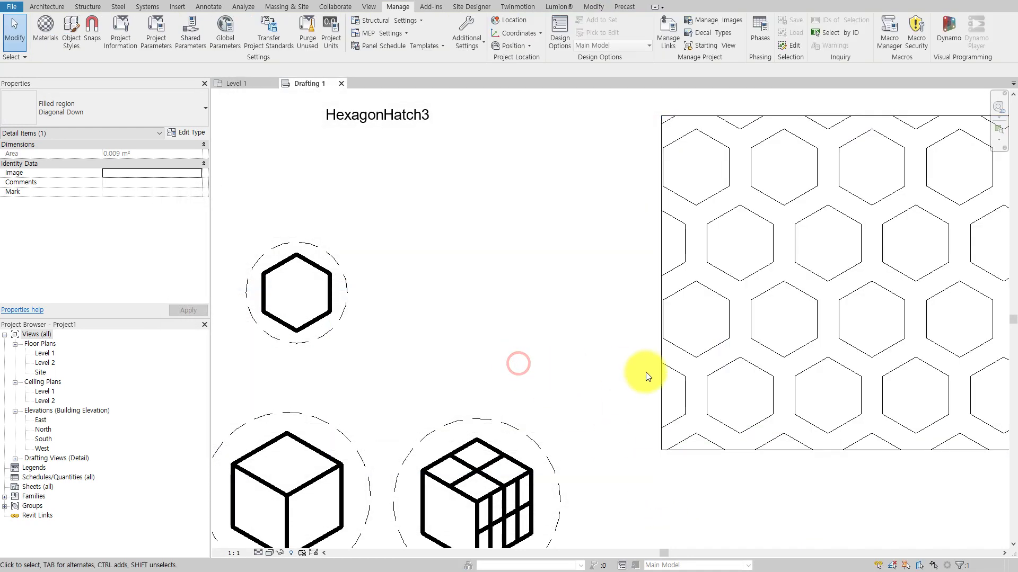
click(328, 297)
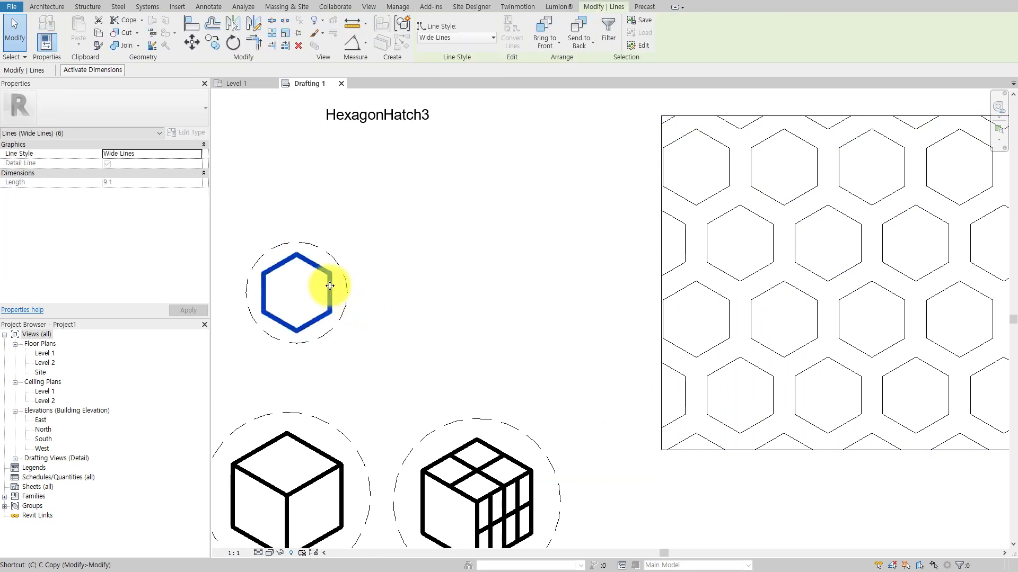
key(m)
key(v)
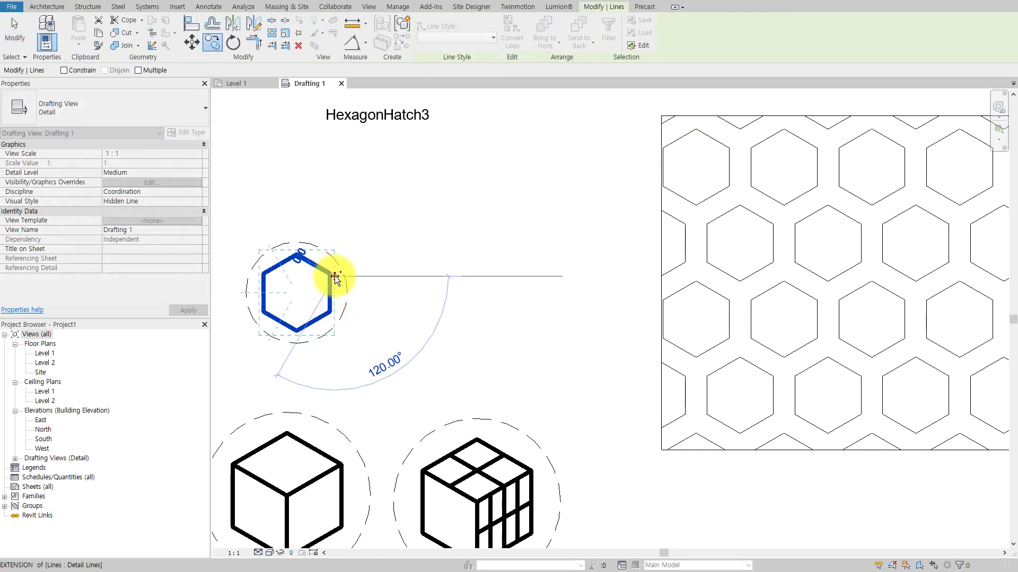
click(332, 247)
click(781, 246)
scroll(777, 241, up, 3)
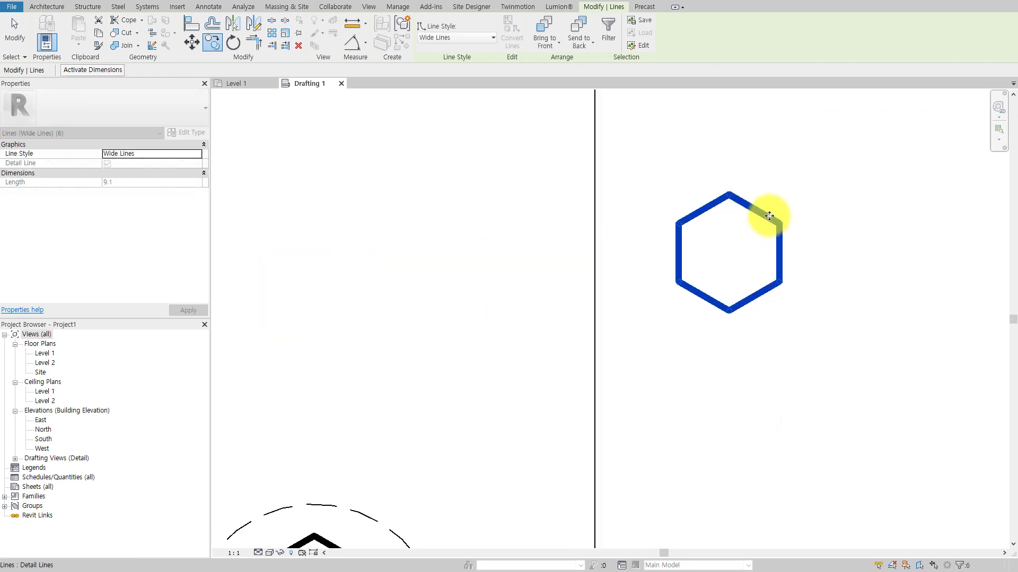
drag(760, 211, 751, 205)
click(486, 293)
drag(486, 173, 825, 330)
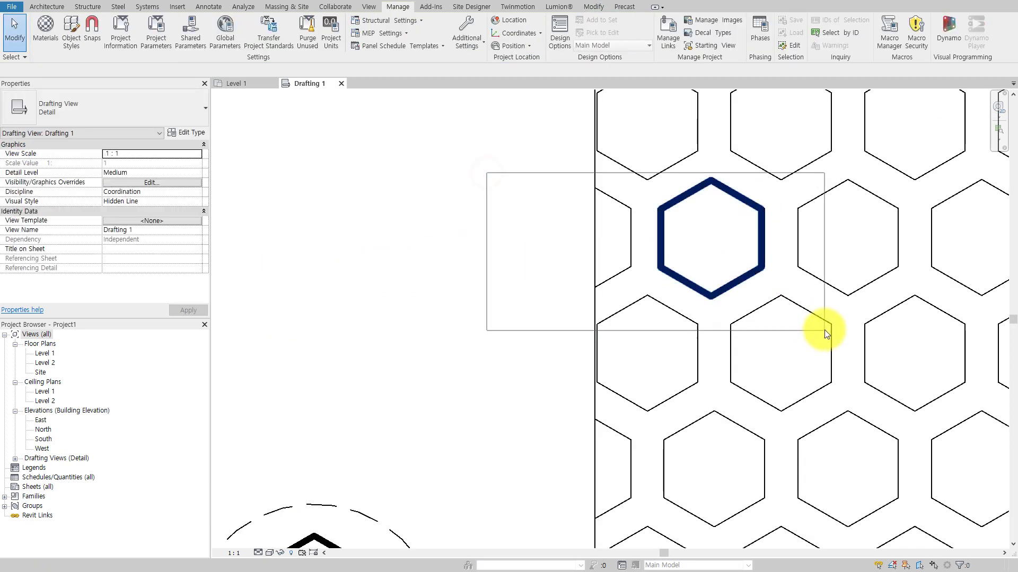
click(492, 399)
scroll(530, 419, down, 4)
mouse_move(530, 423)
middle_down()
mouse_move(804, 301)
mouse_move(612, 347)
middle_up()
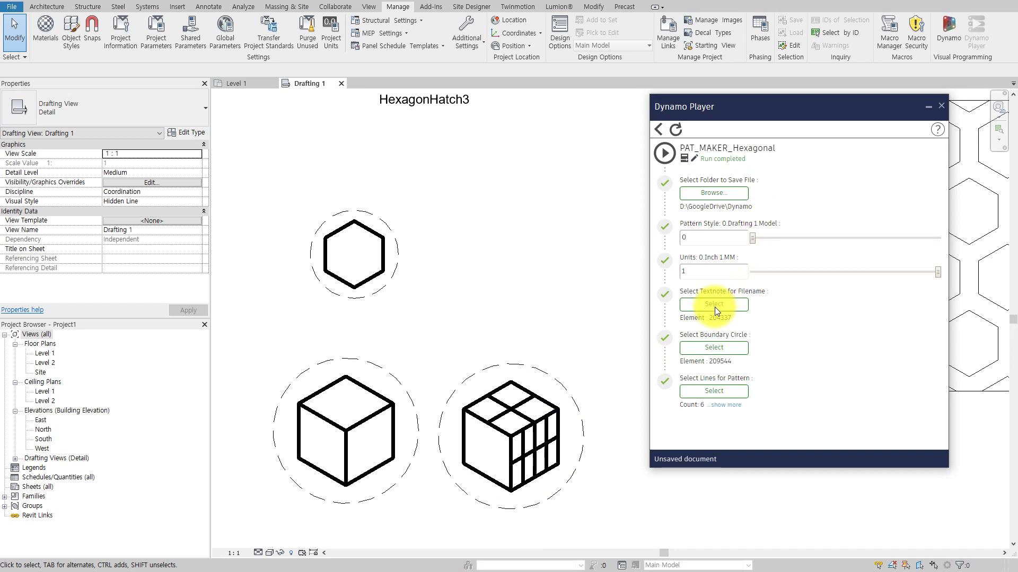
Step: Change the title text note to HexagonHatch4
double_click(408, 100)
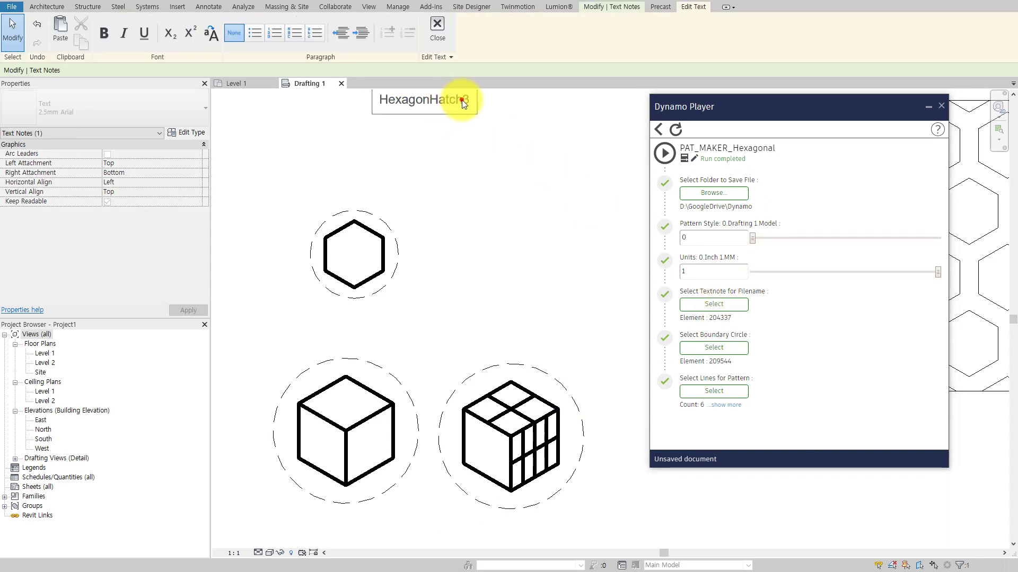
text(4)
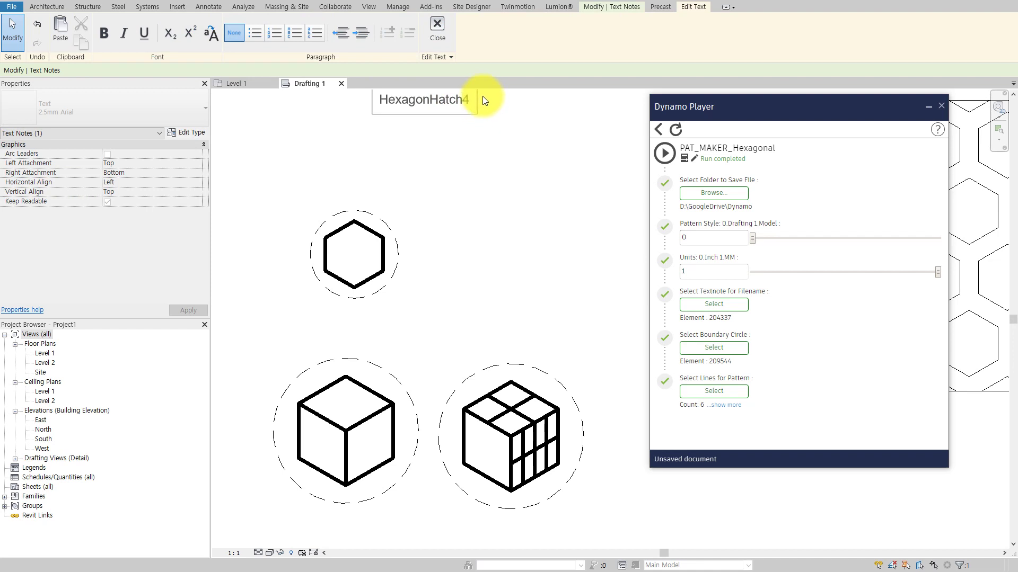
click(520, 160)
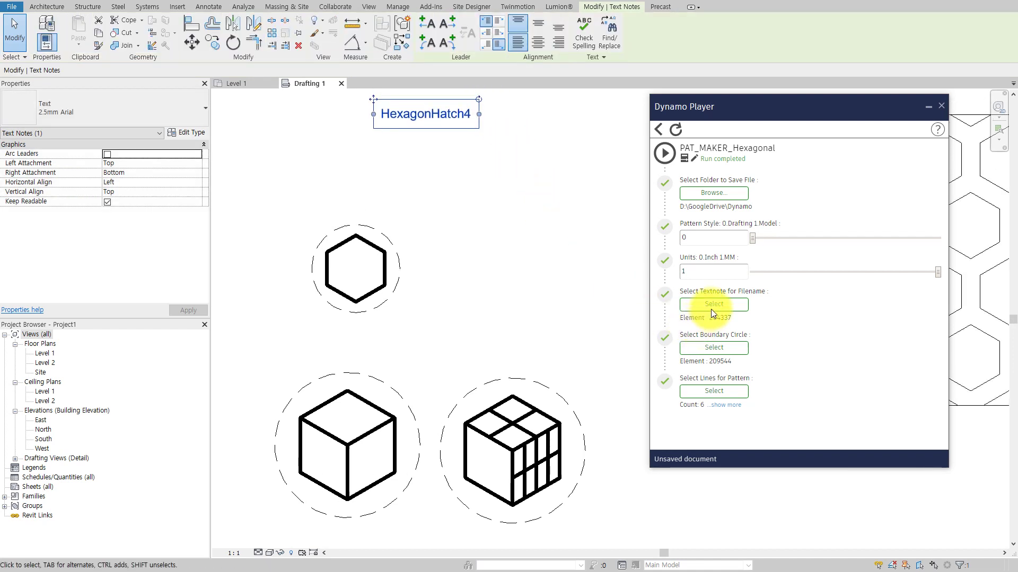
Step: Rerun the graph with the plain cube's nine lines and dashed circle, then open the region's fill patterns
click(714, 391)
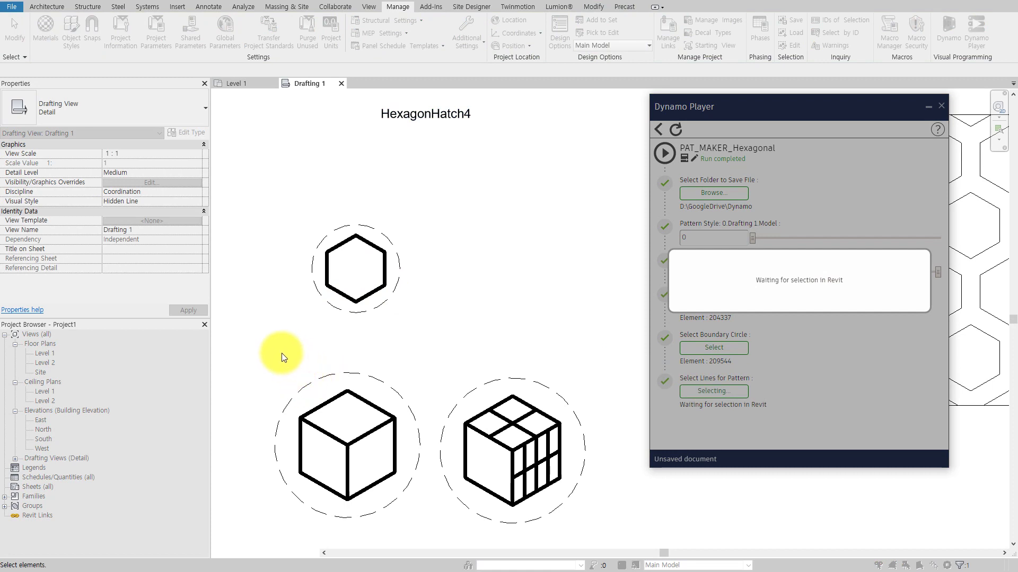
drag(281, 353, 413, 537)
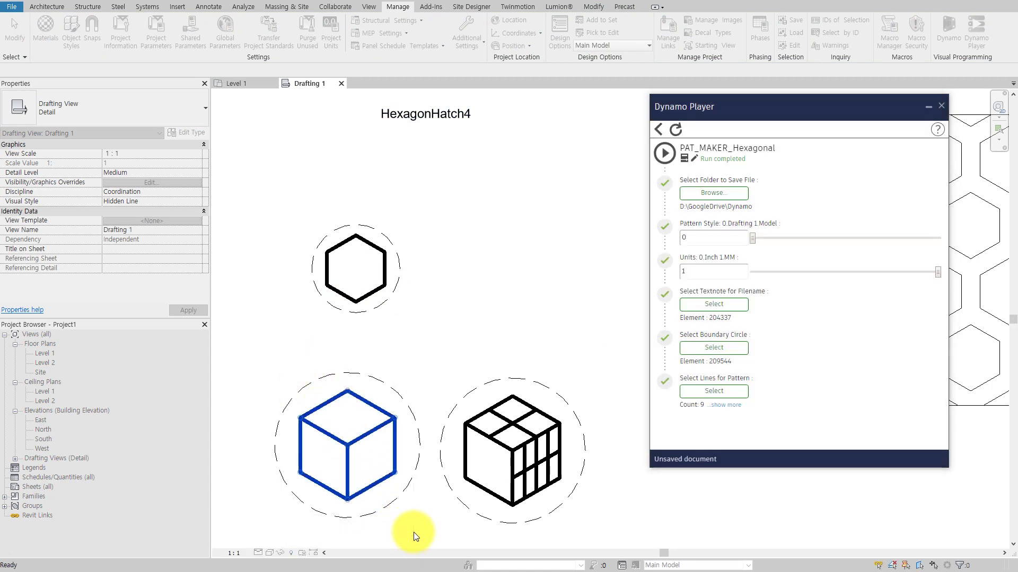
click(723, 349)
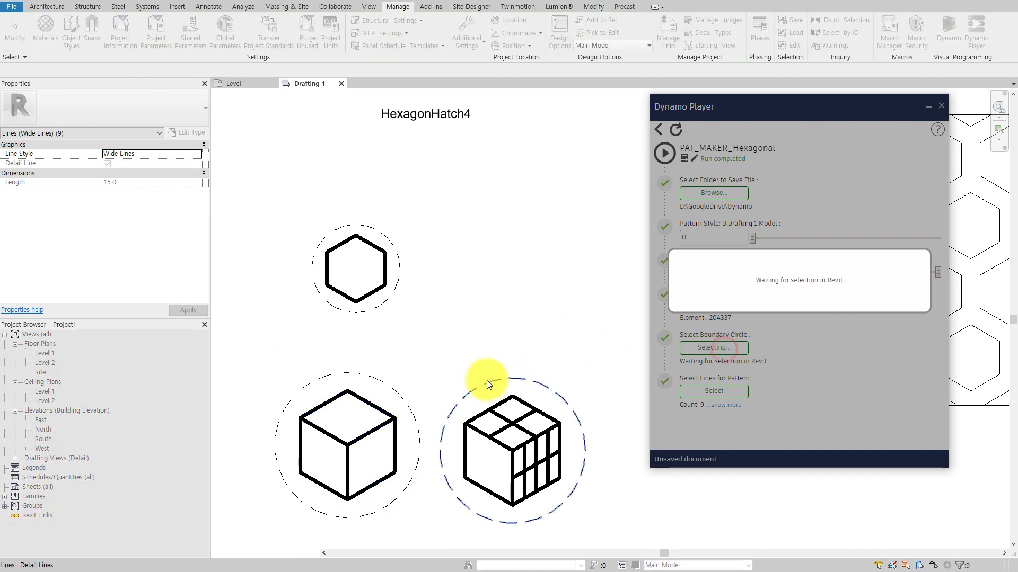
click(396, 391)
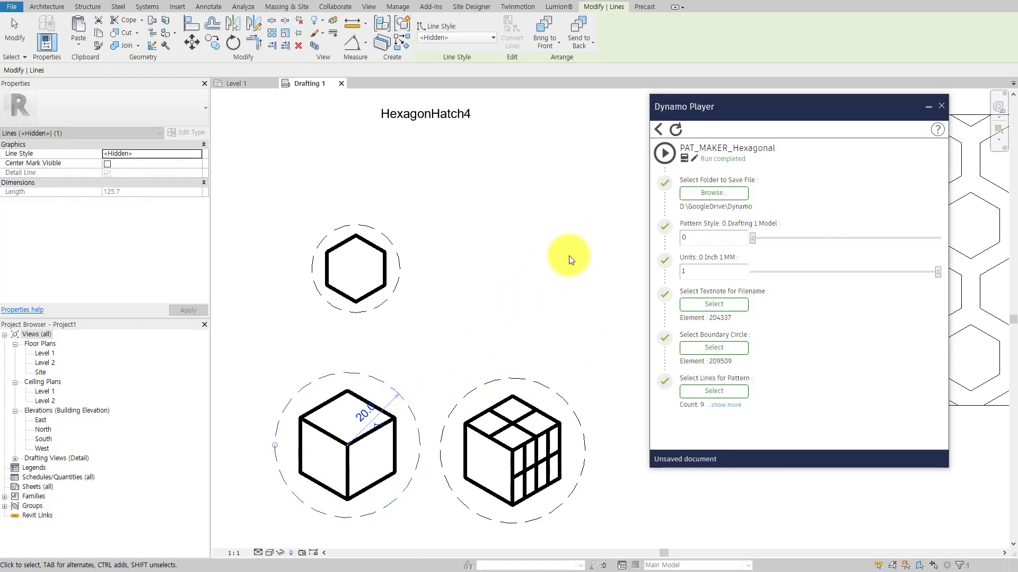
click(551, 259)
click(703, 347)
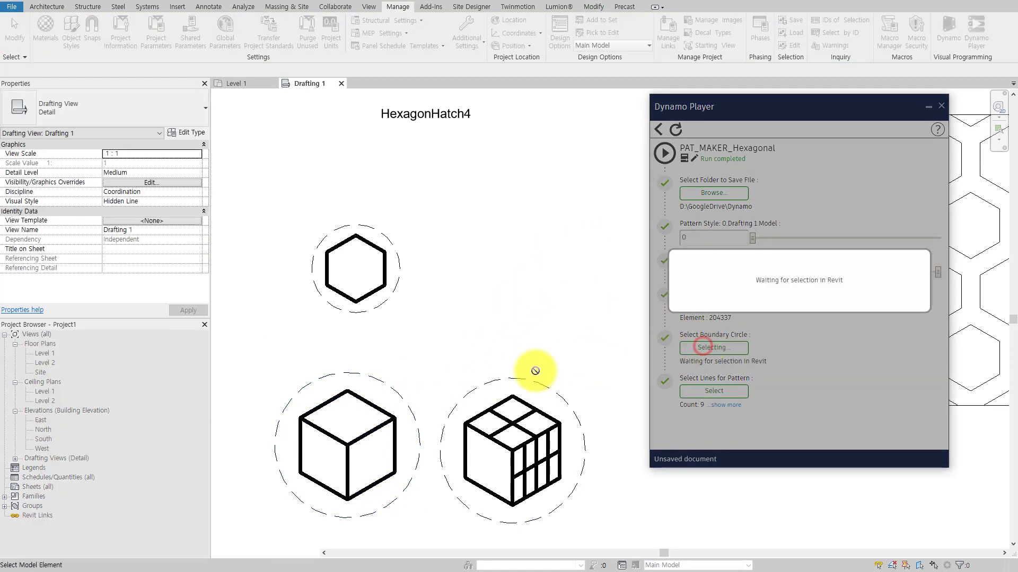
click(396, 393)
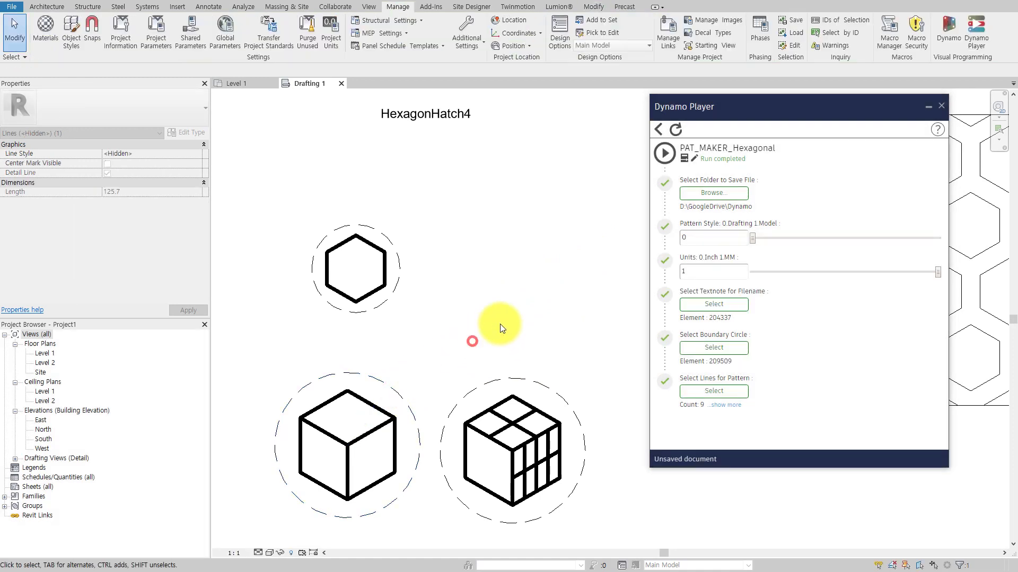
click(664, 154)
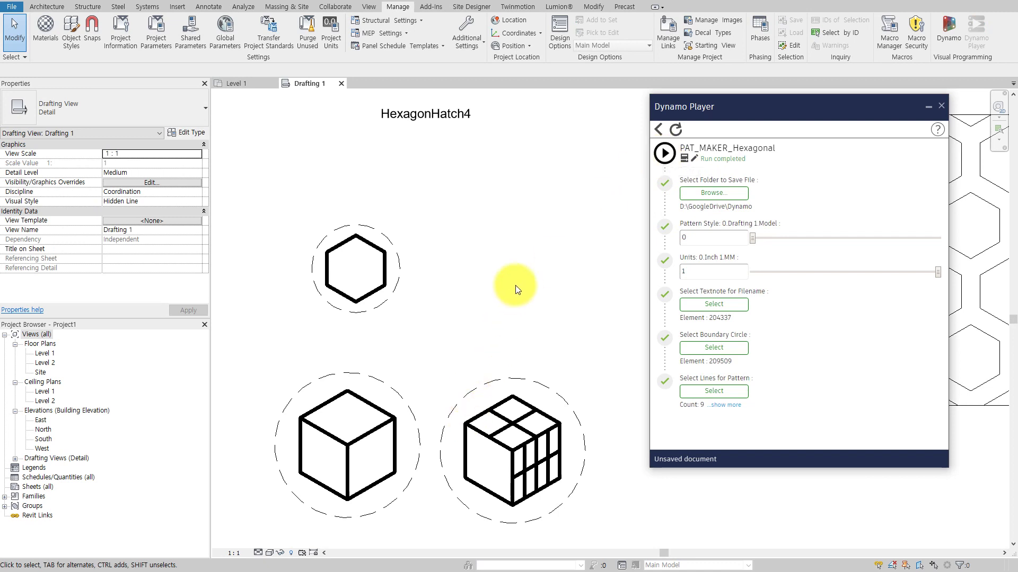
click(925, 108)
click(192, 131)
click(758, 297)
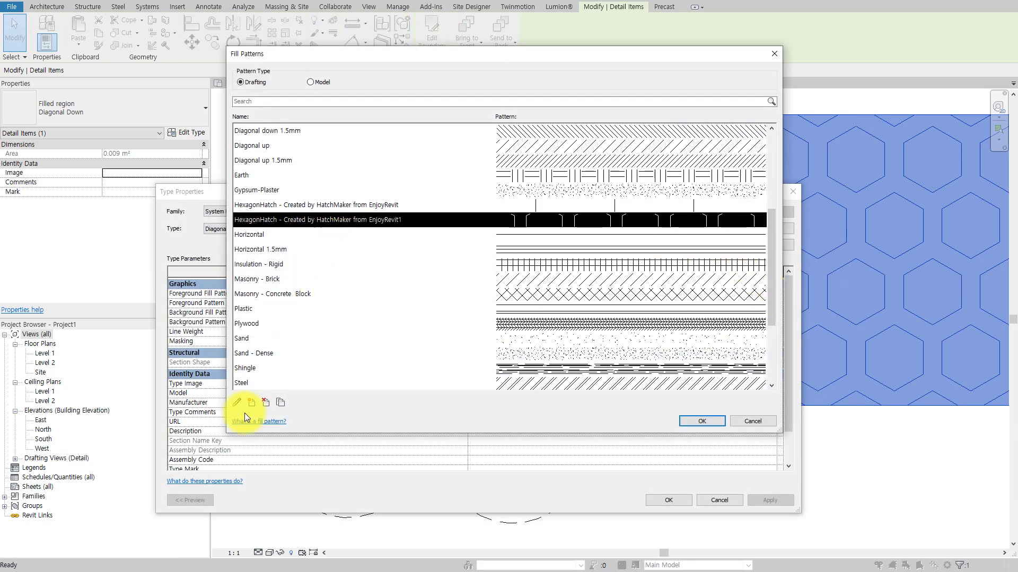
Step: Redefine the HexagonHatch fill pattern with the cube pattern from HexagonHatch4.pat
click(237, 403)
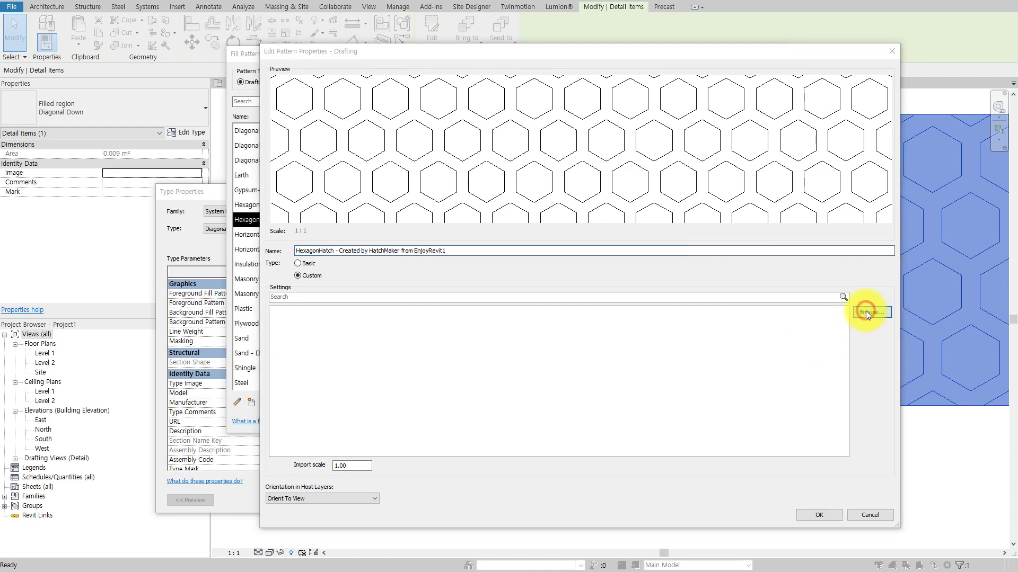
click(866, 311)
click(834, 138)
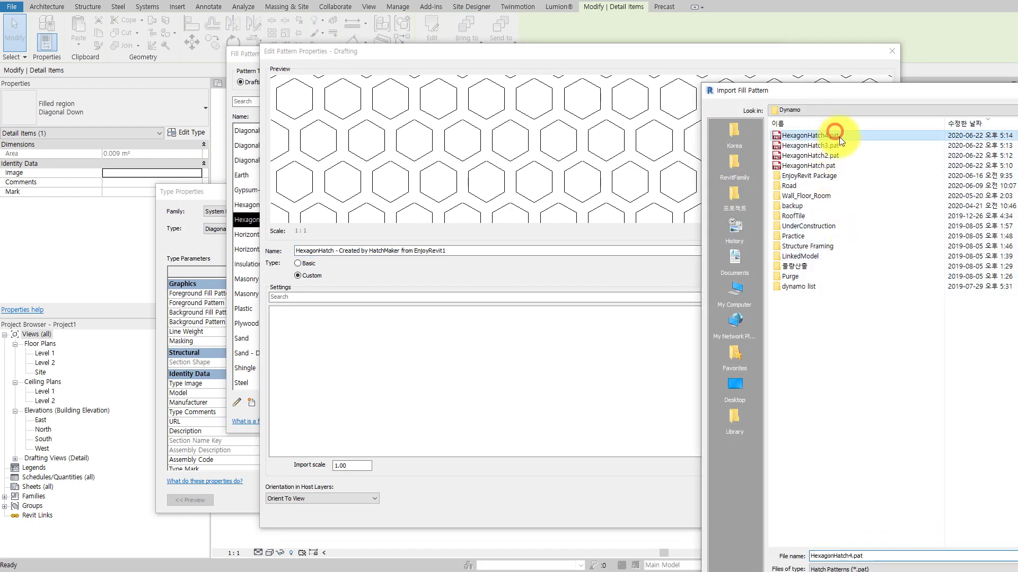
key(Return)
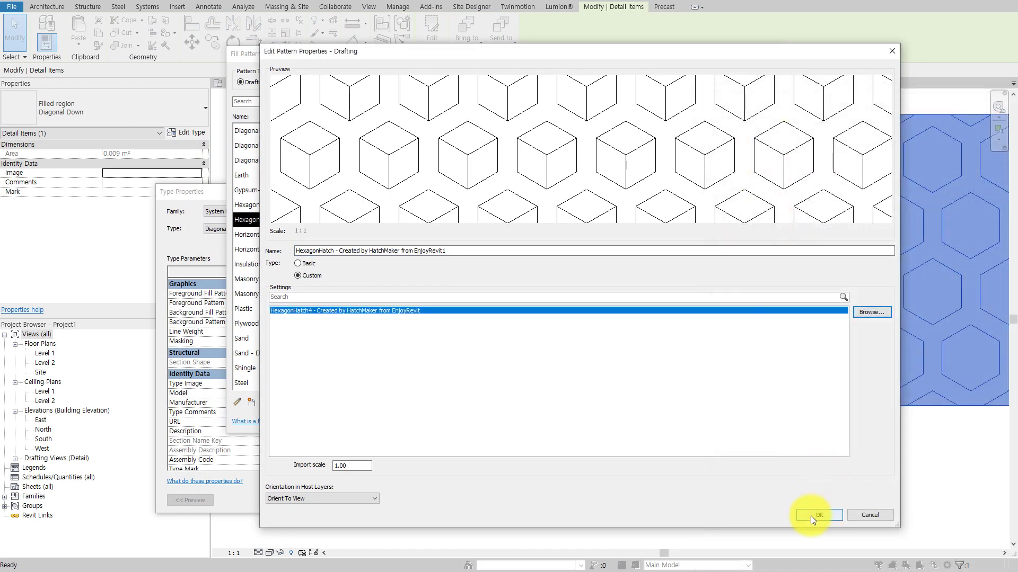
click(810, 516)
click(707, 495)
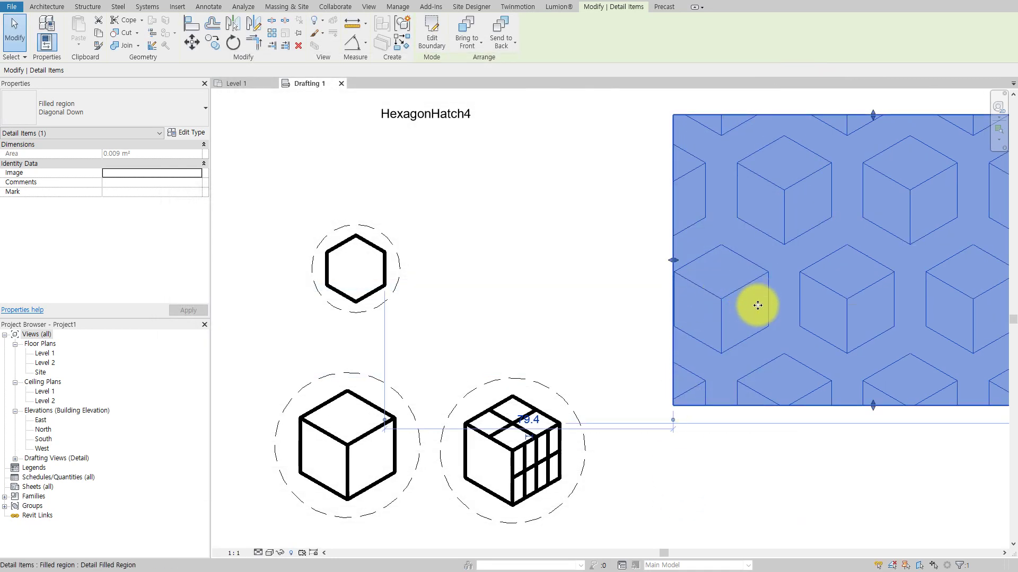
Step: Stretch the filled region down, right and up to show the cube hatch
scroll(757, 297, down, 3)
drag(744, 368, 750, 474)
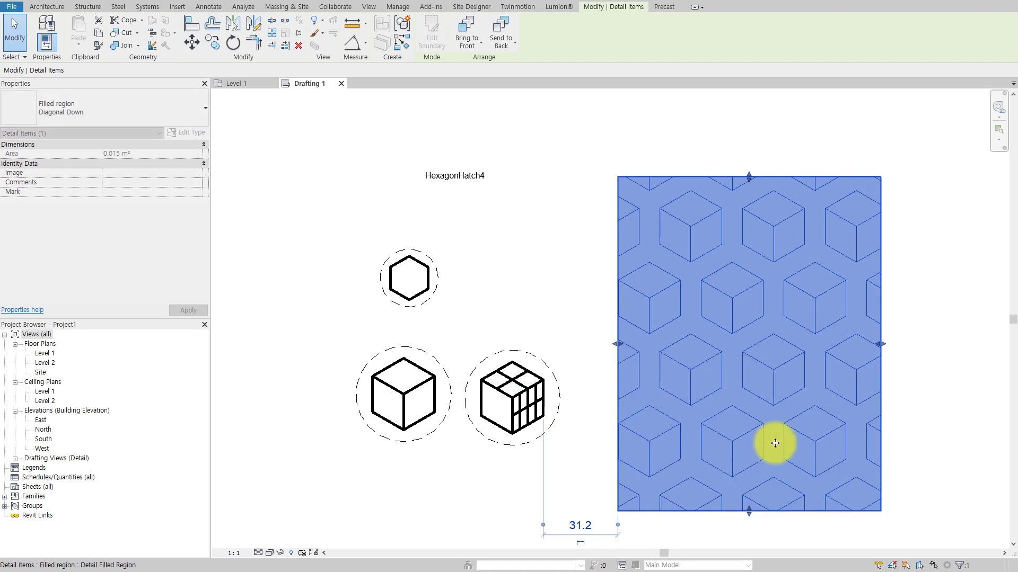
drag(881, 344, 973, 344)
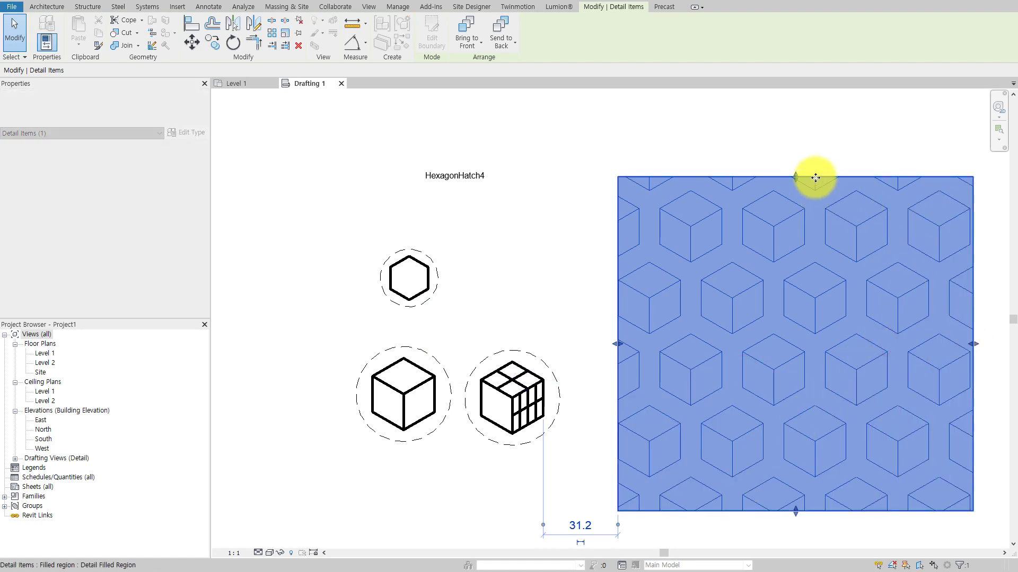
drag(815, 182, 794, 97)
click(584, 237)
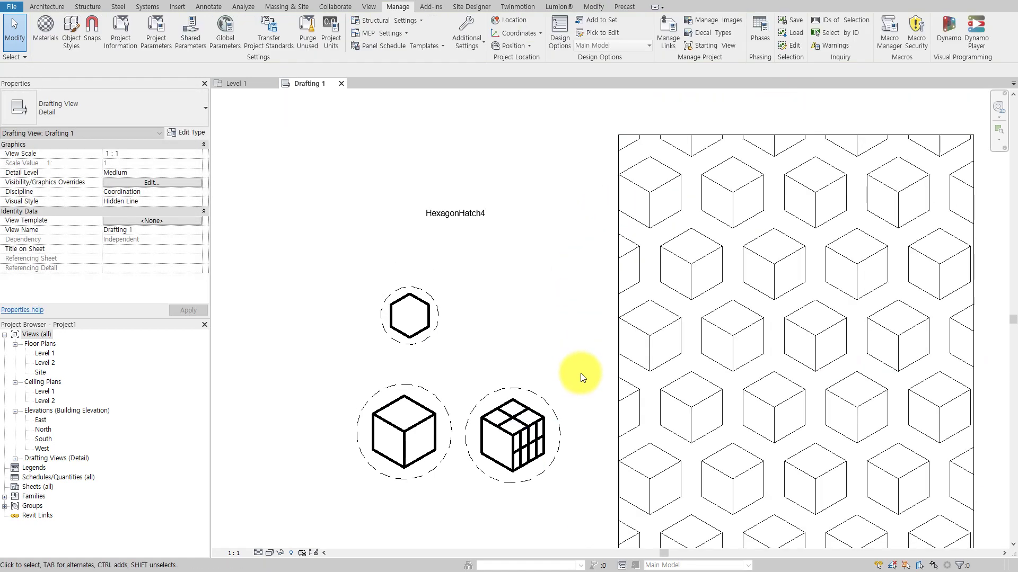
Step: Pull the filled region's right, bottom and top edges back inward
scroll(581, 375, down, 2)
click(762, 382)
scroll(728, 390, down, 1)
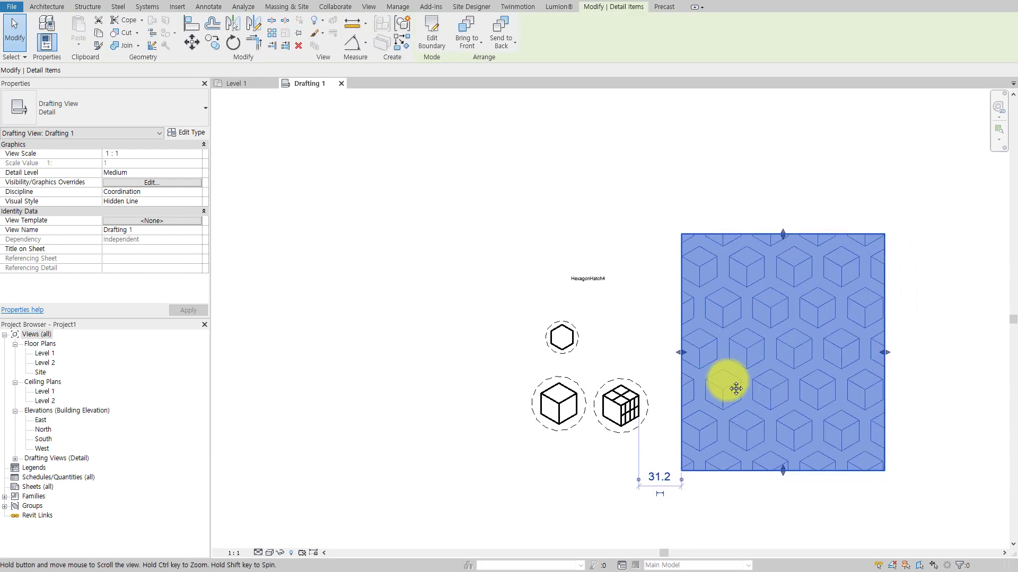
drag(886, 352, 790, 352)
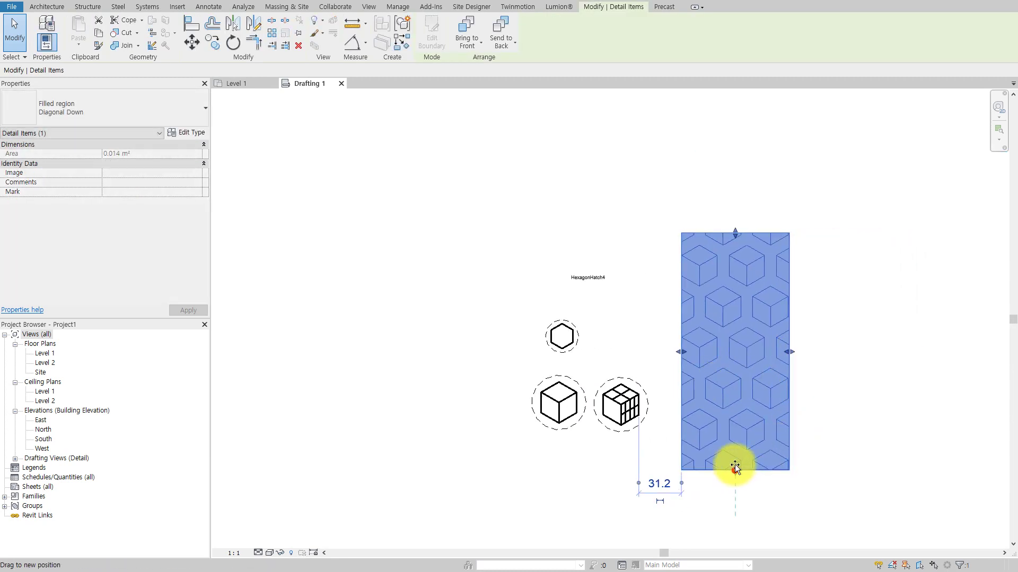
drag(735, 469, 735, 419)
drag(733, 228, 733, 287)
click(830, 322)
scroll(774, 378, up, 2)
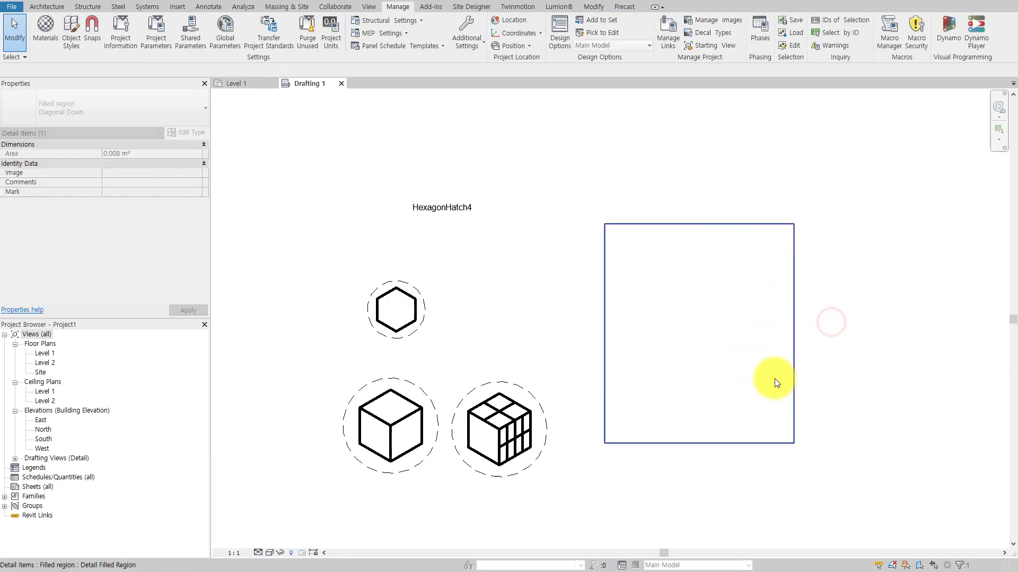
scroll(583, 374, up, 2)
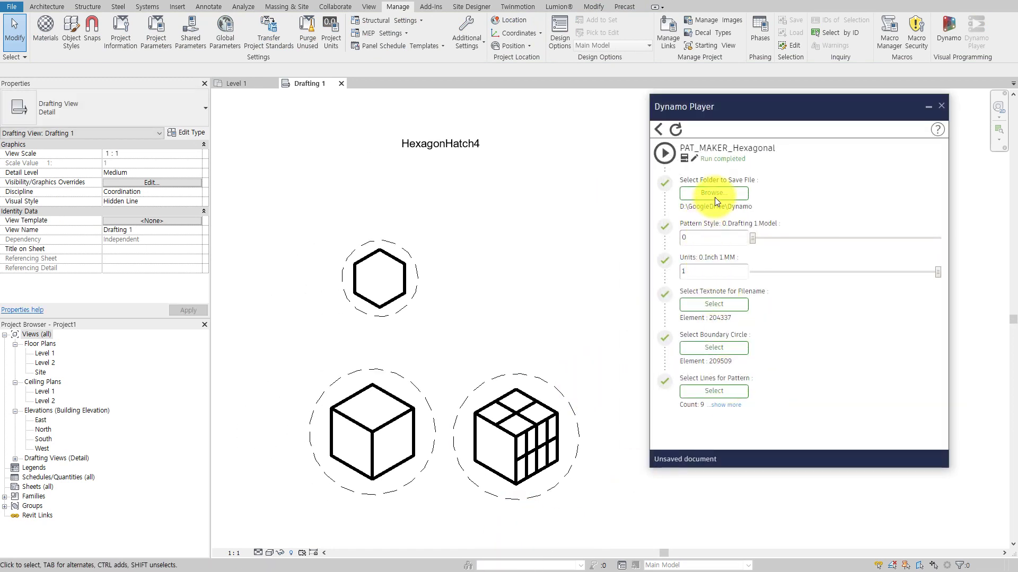
Step: Set the script's boundary to the dashed circle and its lines to the detailed cube's lines
click(726, 349)
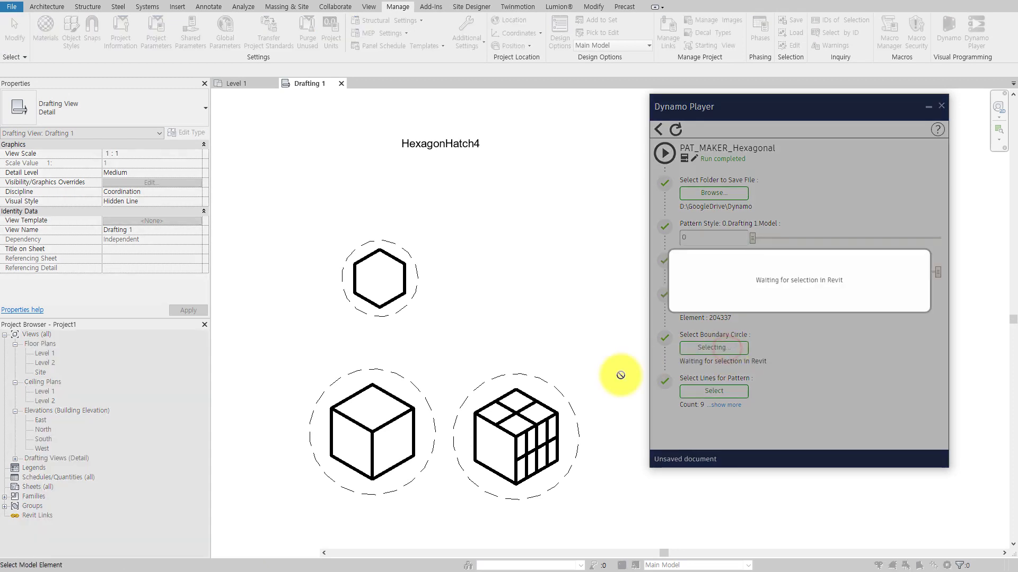
click(564, 398)
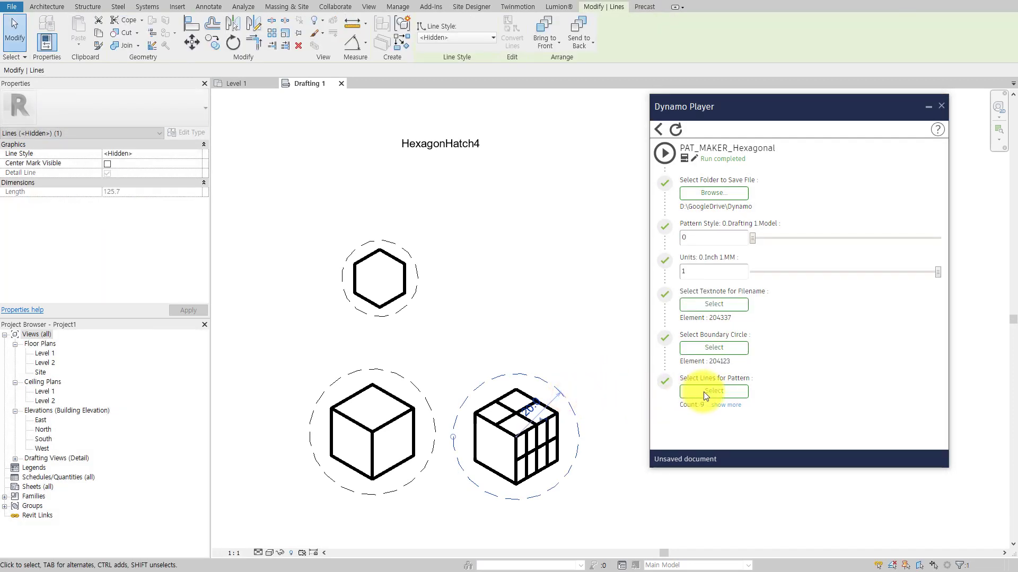
click(704, 392)
drag(472, 360, 572, 514)
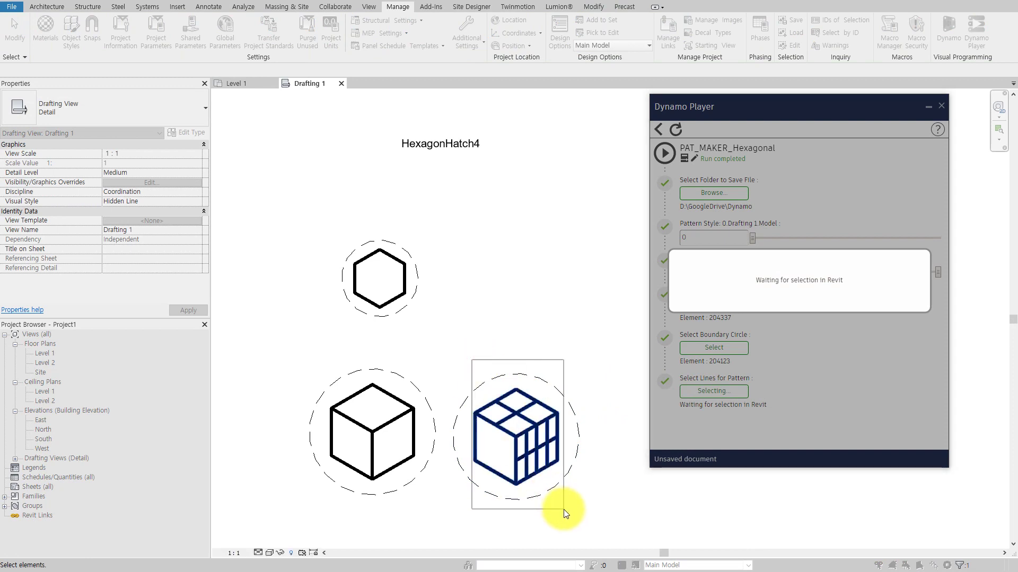
Step: Rename the text note to HexagonHatch5 and run PAT_MAKER_Hexagonal
double_click(463, 144)
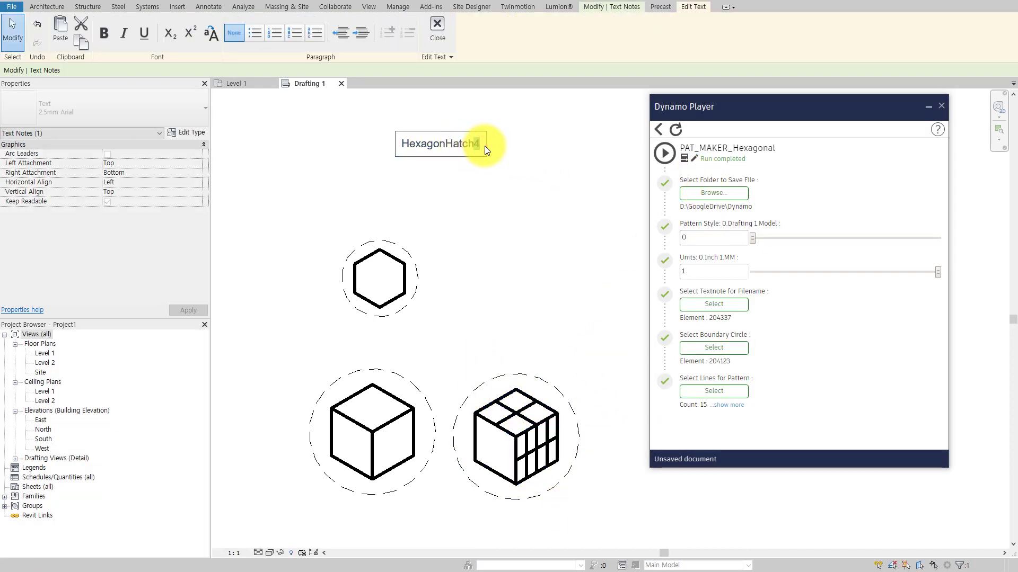
text(5)
click(525, 169)
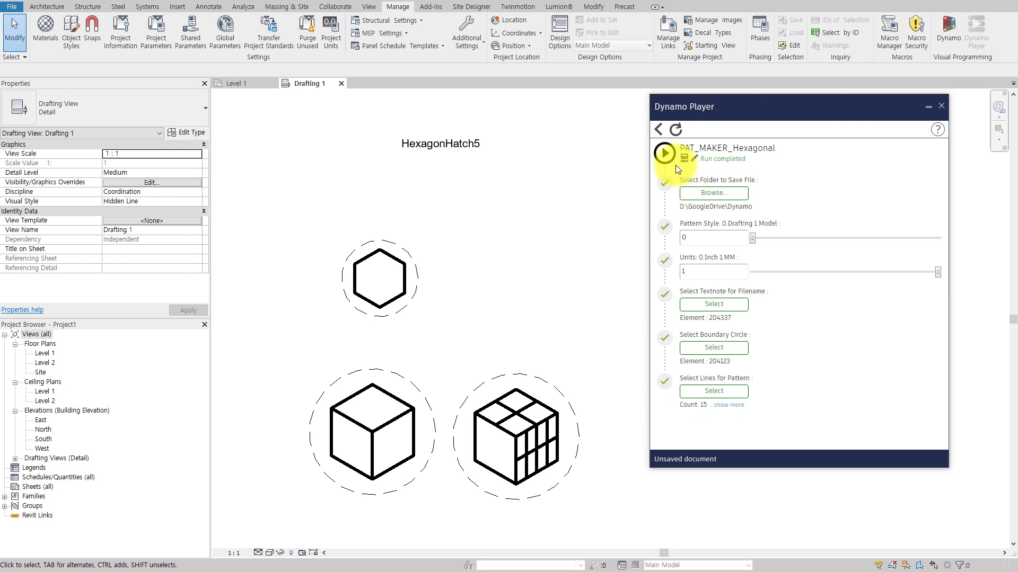
click(664, 154)
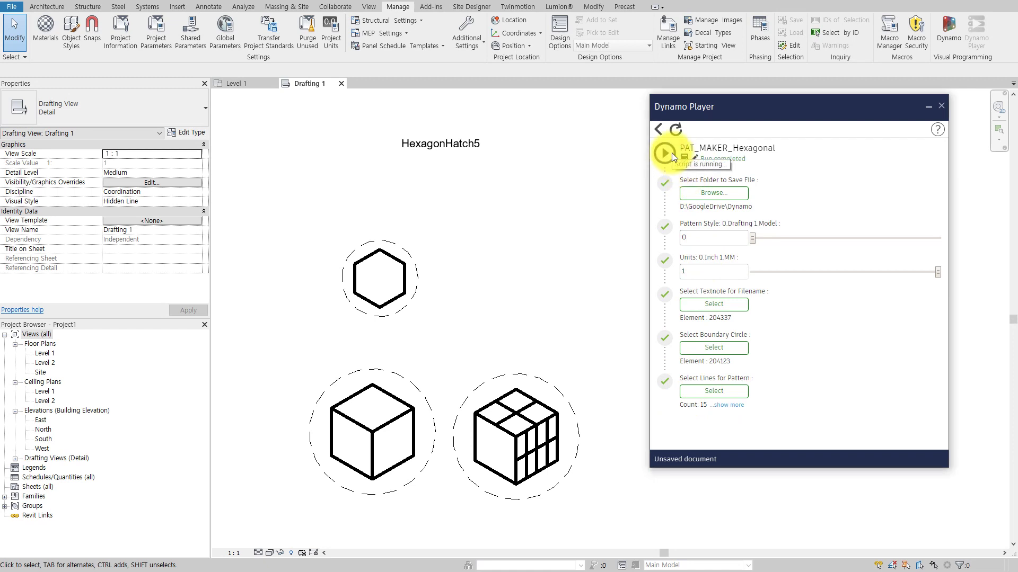
click(922, 106)
click(841, 173)
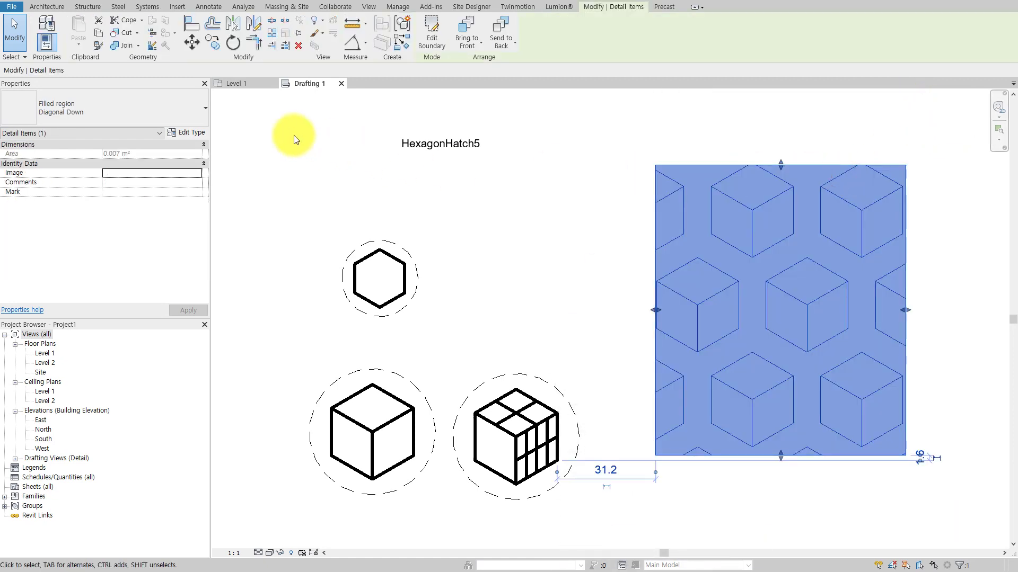
Step: Redefine the region's HexagonHatch fill pattern from HexagonHatch5.pat and apply it
click(193, 134)
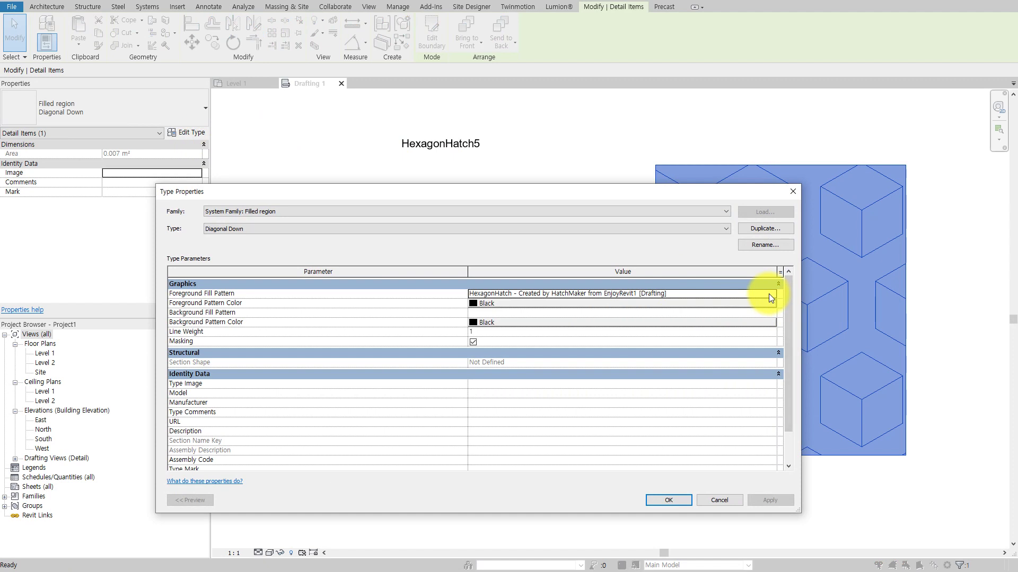
click(770, 294)
click(773, 295)
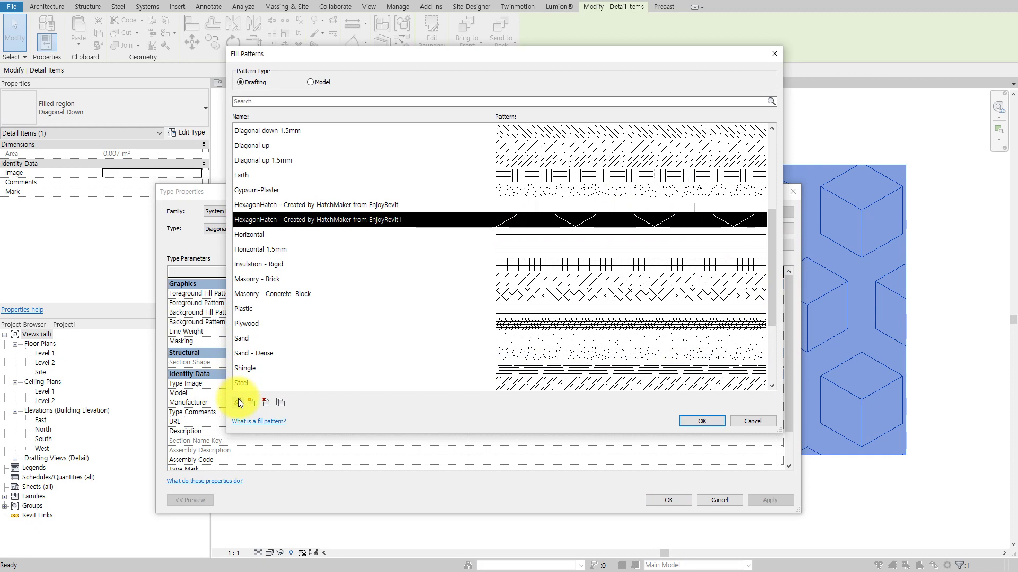
click(237, 401)
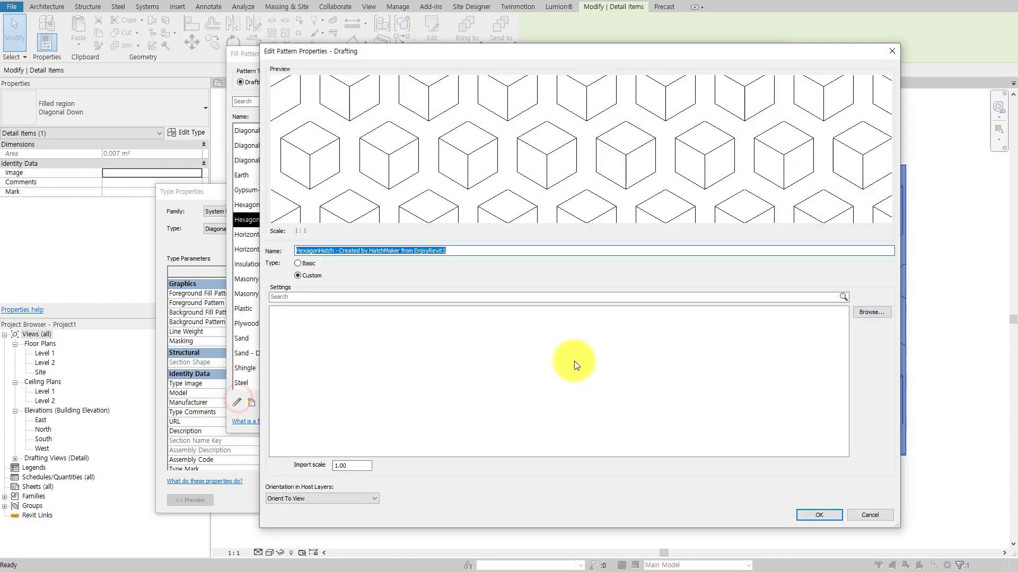
click(864, 313)
click(823, 137)
key(Return)
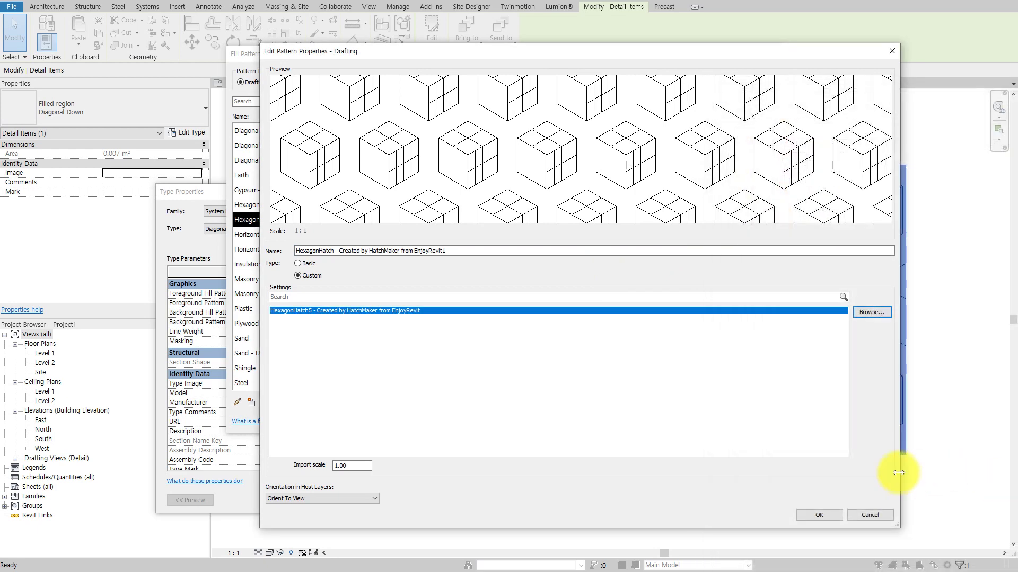
click(821, 516)
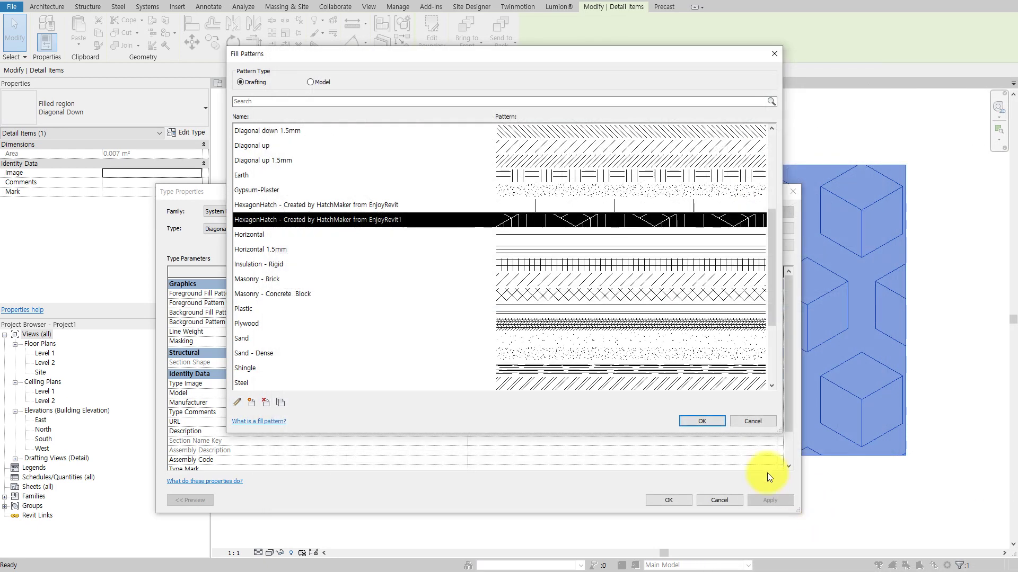
click(696, 421)
click(669, 501)
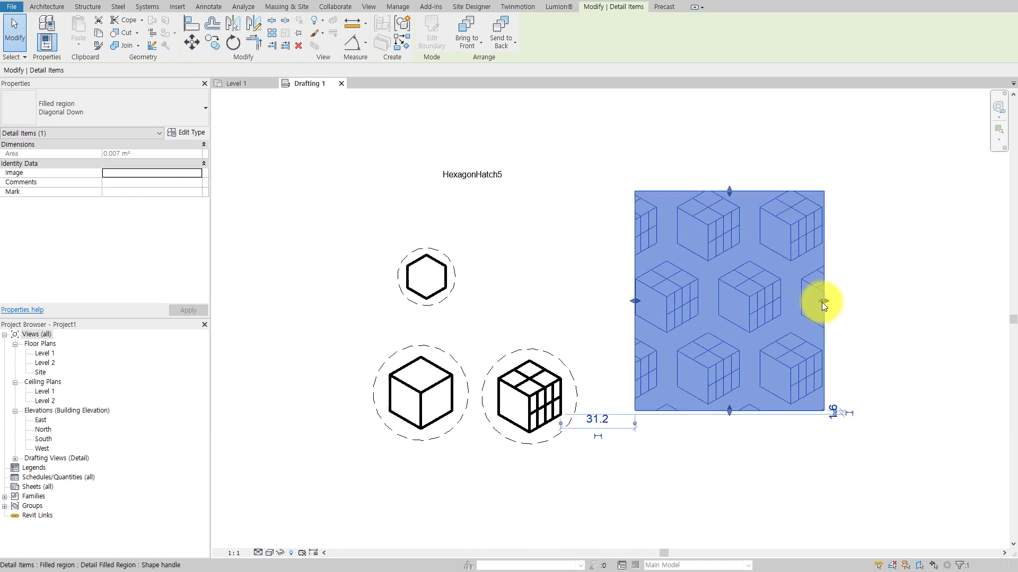
Step: Widen and heighten the filled region to display the detailed cube hatch
drag(823, 301, 977, 301)
drag(805, 190, 795, 125)
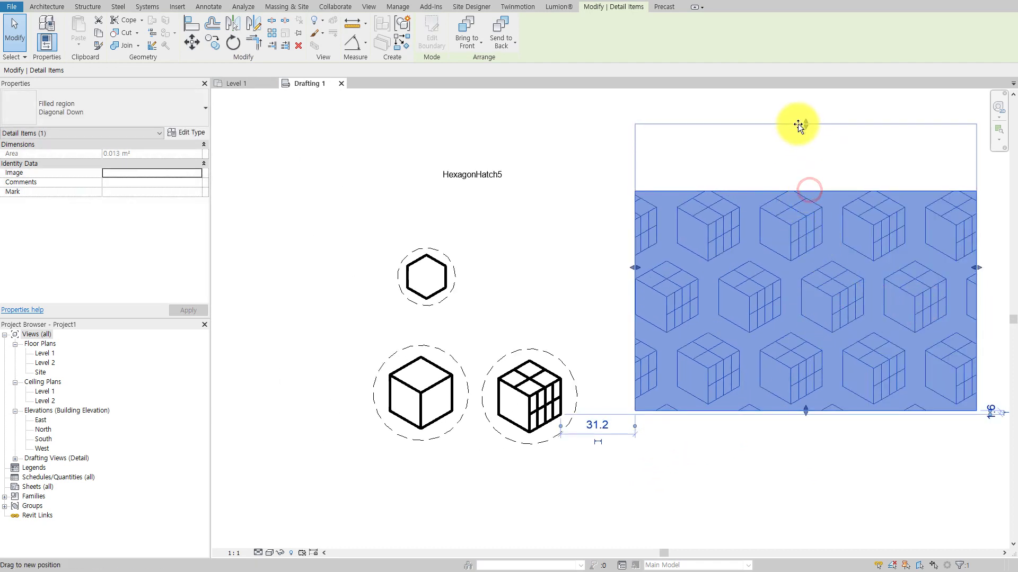
click(595, 340)
scroll(596, 340, up, 2)
Step: Move the detailed cube's 15 lines into the hatch to compare, then undo the move
drag(415, 368, 606, 500)
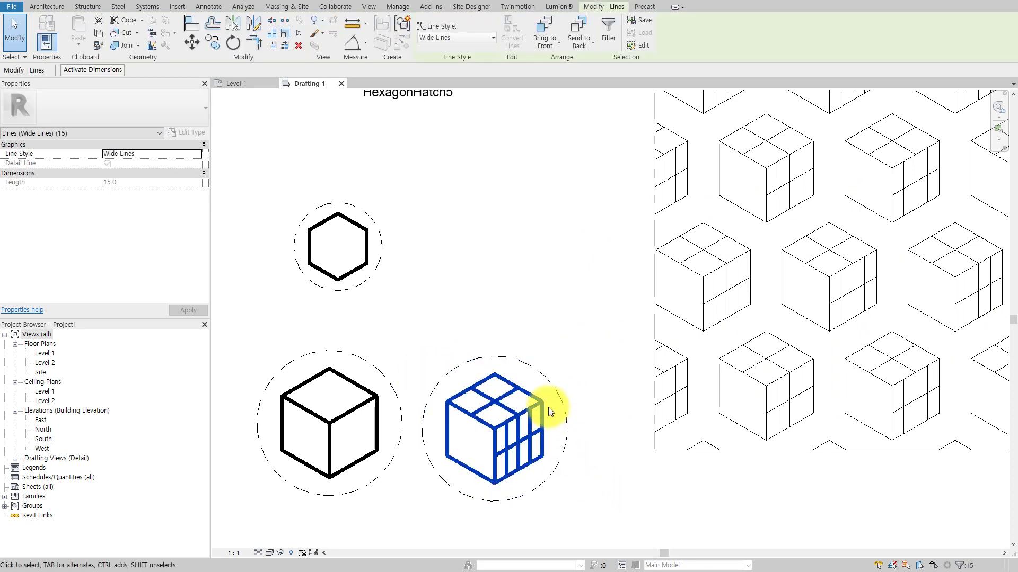
drag(541, 405, 813, 362)
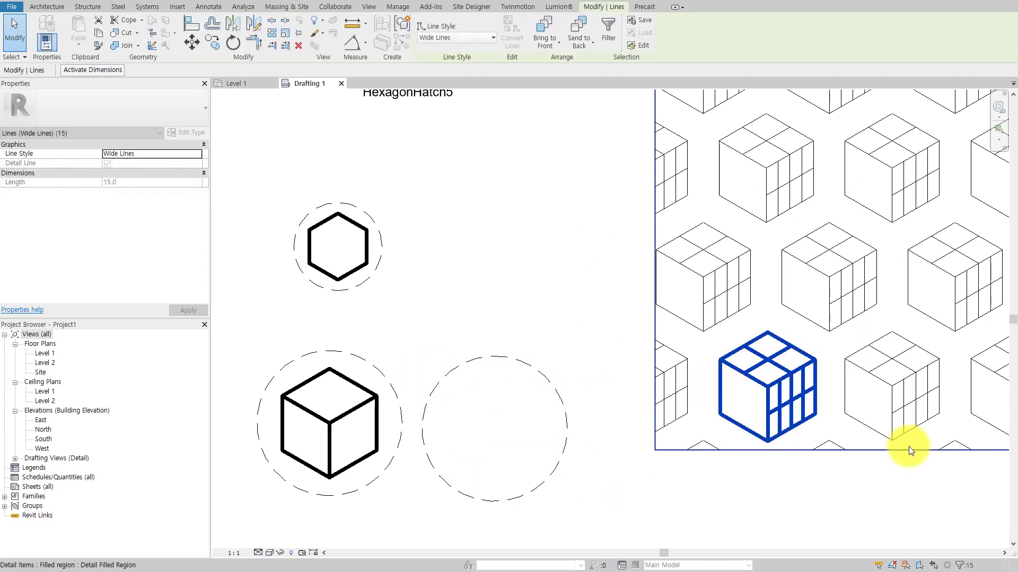
key(ctrl+z)
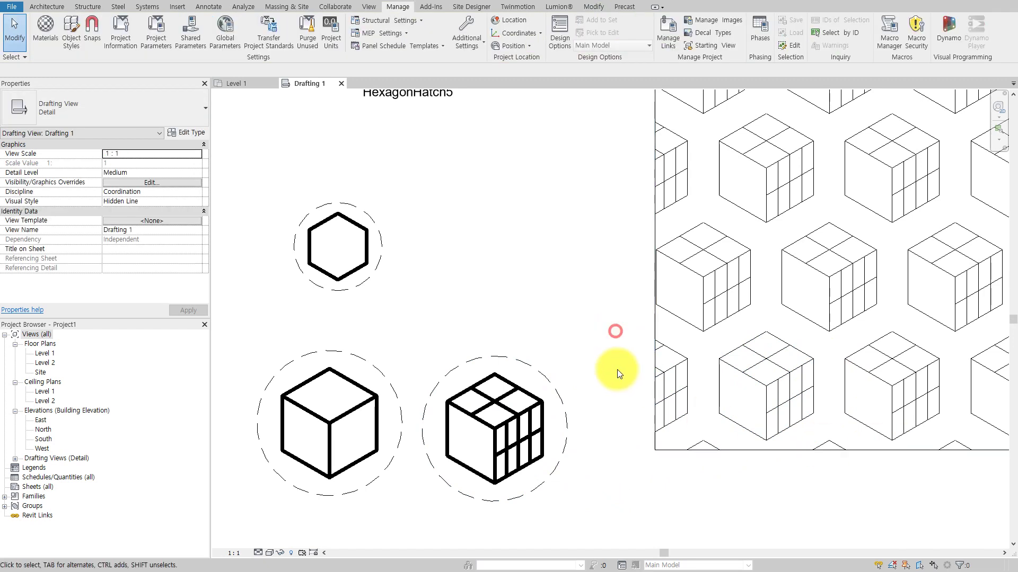
scroll(615, 345, down, 2)
scroll(634, 472, down, 1)
click(665, 405)
click(519, 390)
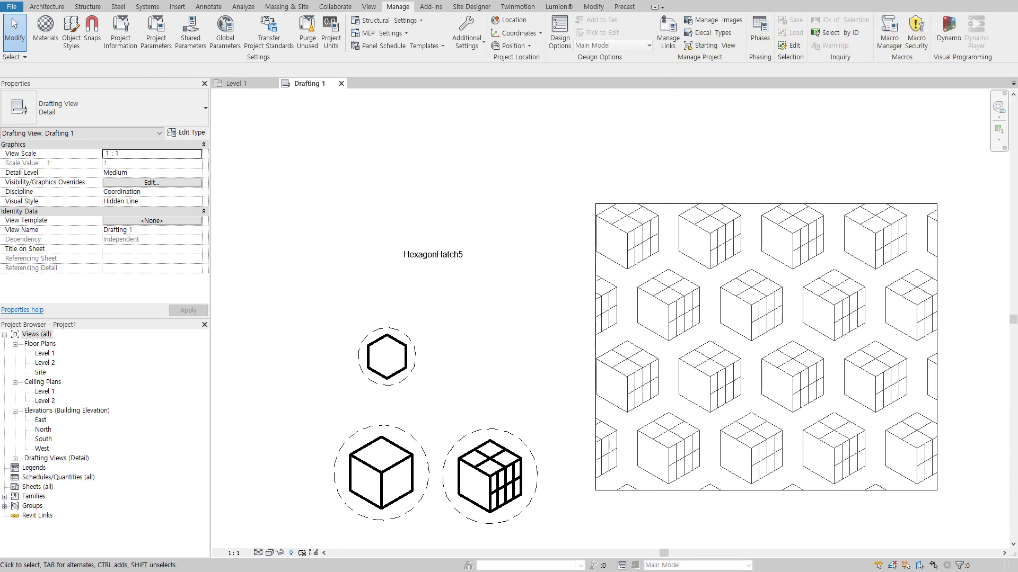
Step: Browse to GoogleDrive > Dynamo in File Explorer and open HexagonHatch5.pat as text
key(super+e)
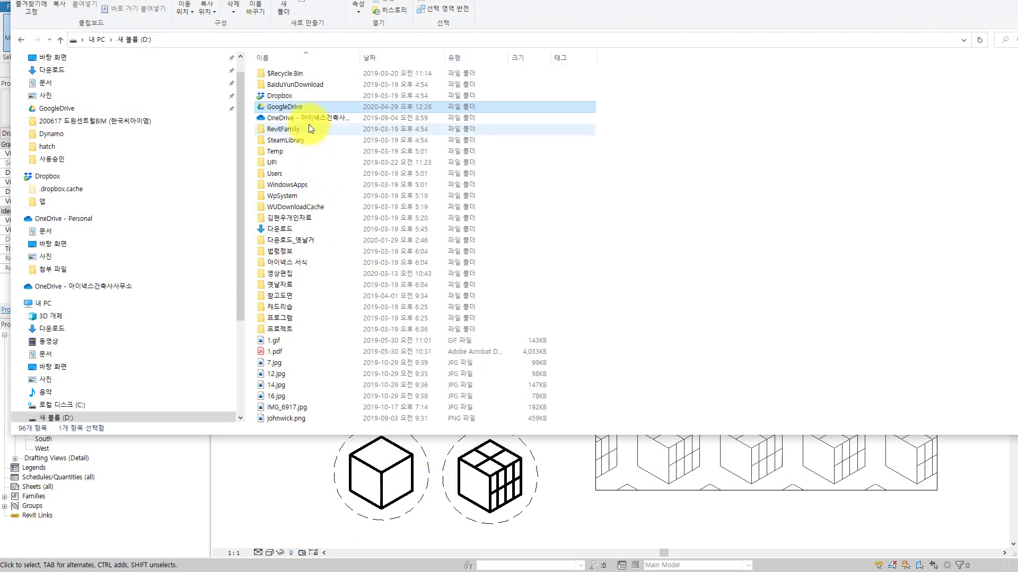
double_click(295, 110)
double_click(288, 94)
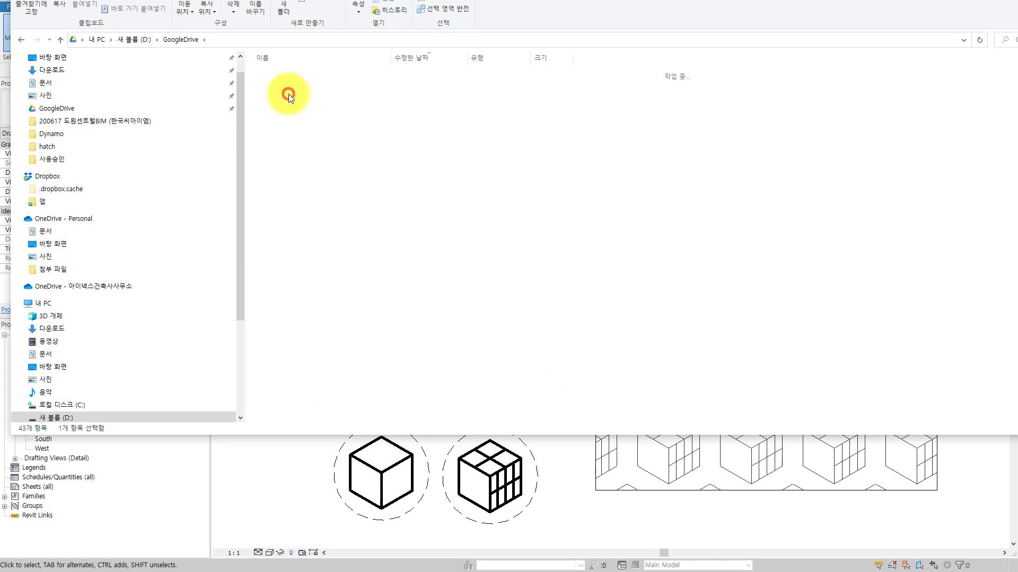
click(313, 75)
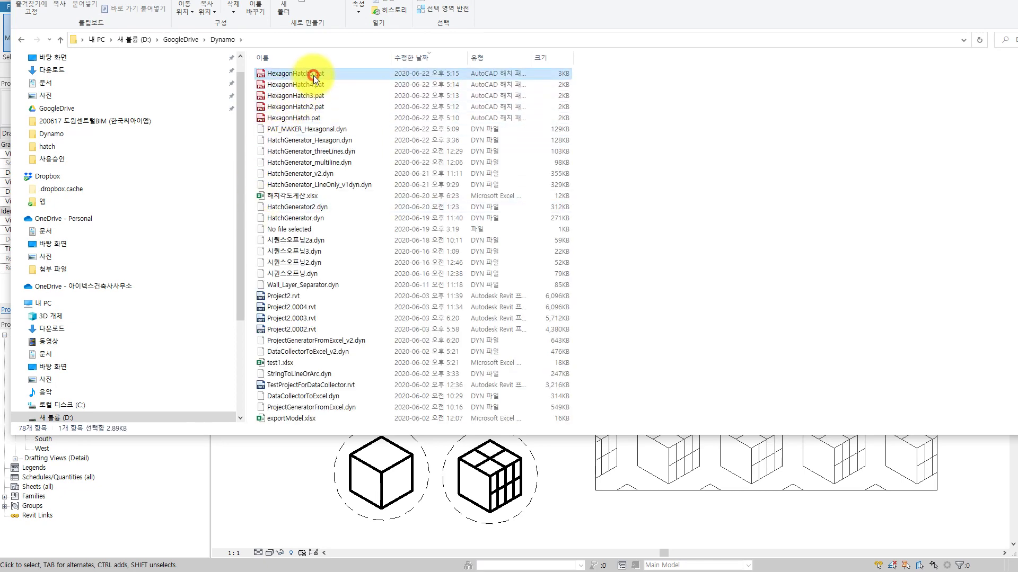
click(1016, 70)
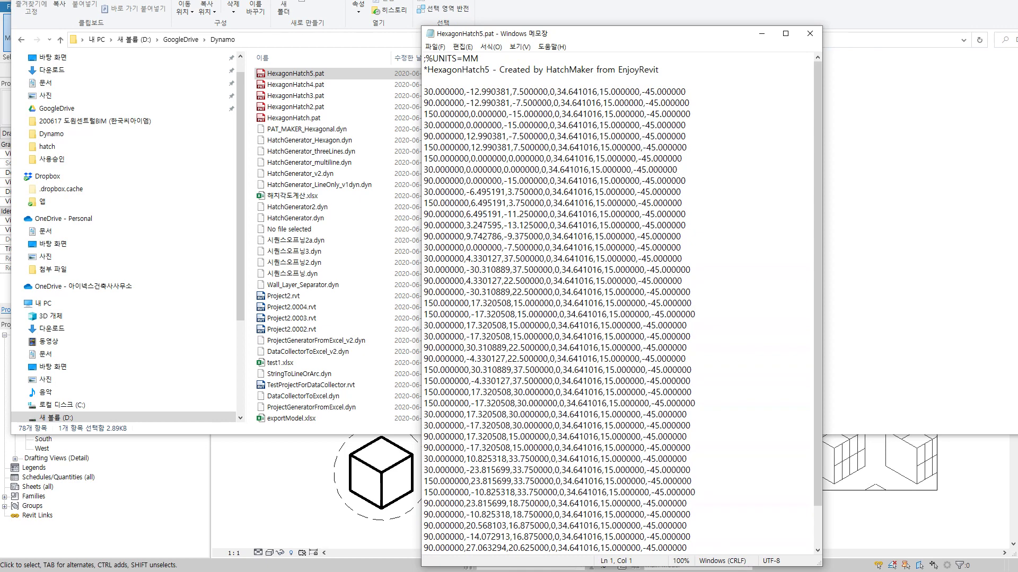
Step: Scroll through the HexagonHatch5.pat line definitions in Notepad, then close Notepad
scroll(663, 242, down, 1)
scroll(663, 242, up, 1)
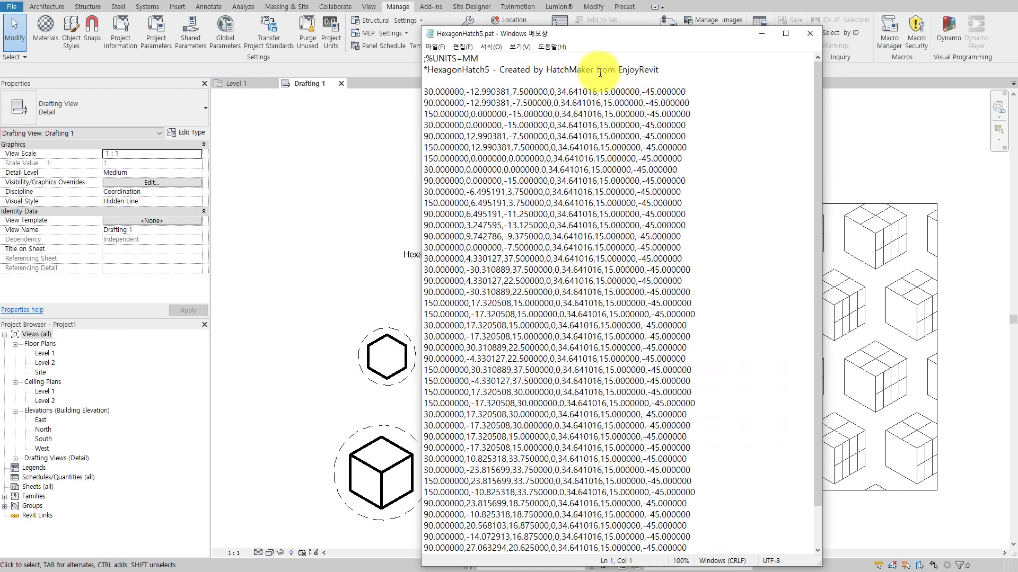
drag(693, 38, 694, 21)
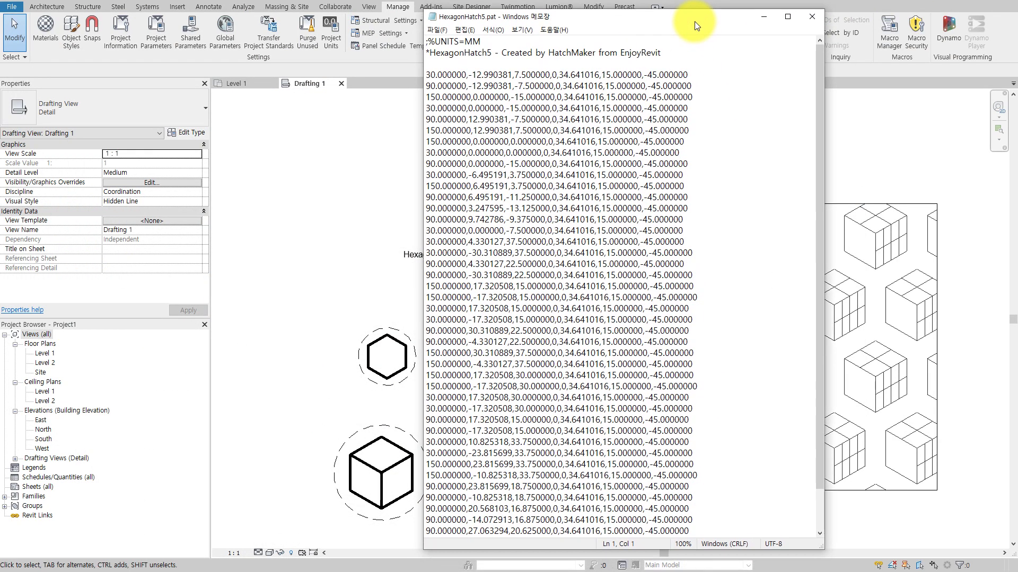
scroll(625, 145, down, 1)
scroll(625, 145, up, 1)
scroll(625, 152, down, 1)
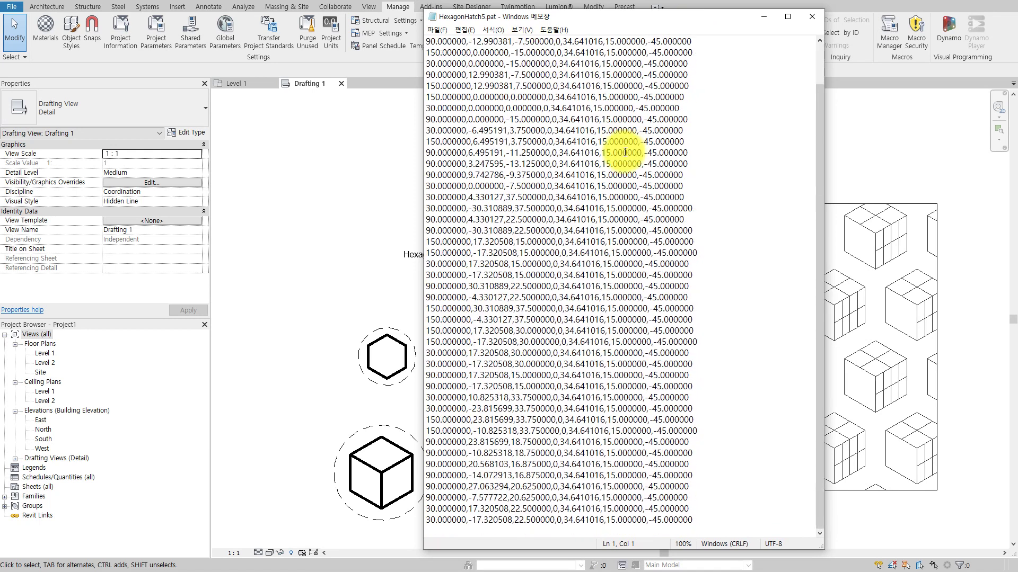
scroll(620, 244, up, 1)
scroll(619, 249, down, 1)
scroll(619, 249, up, 1)
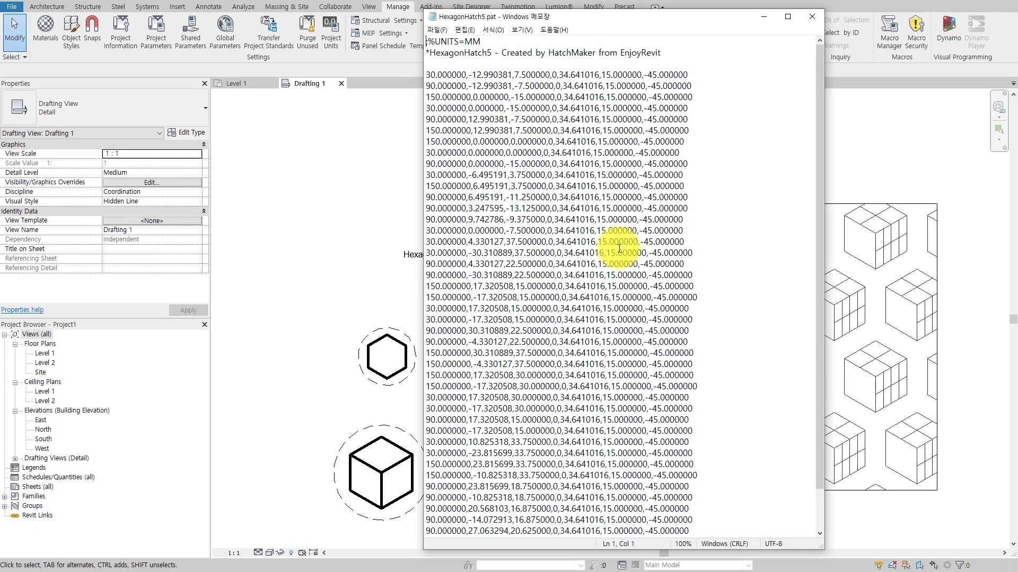
click(807, 17)
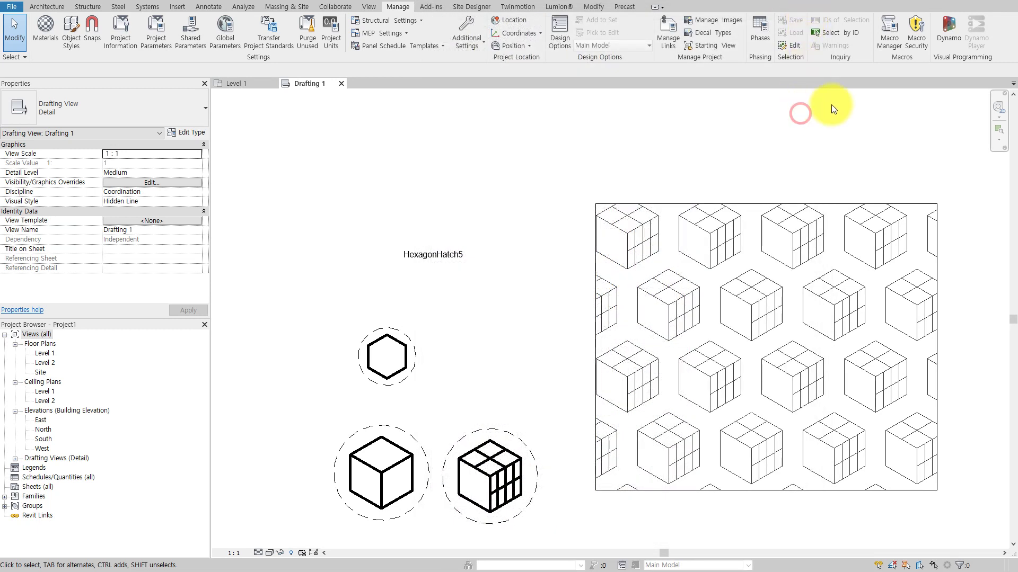
Step: Reopen and dismiss Dynamo Player, then launch Dynamo to edit PAT_MAKER_Hexagonal
click(950, 34)
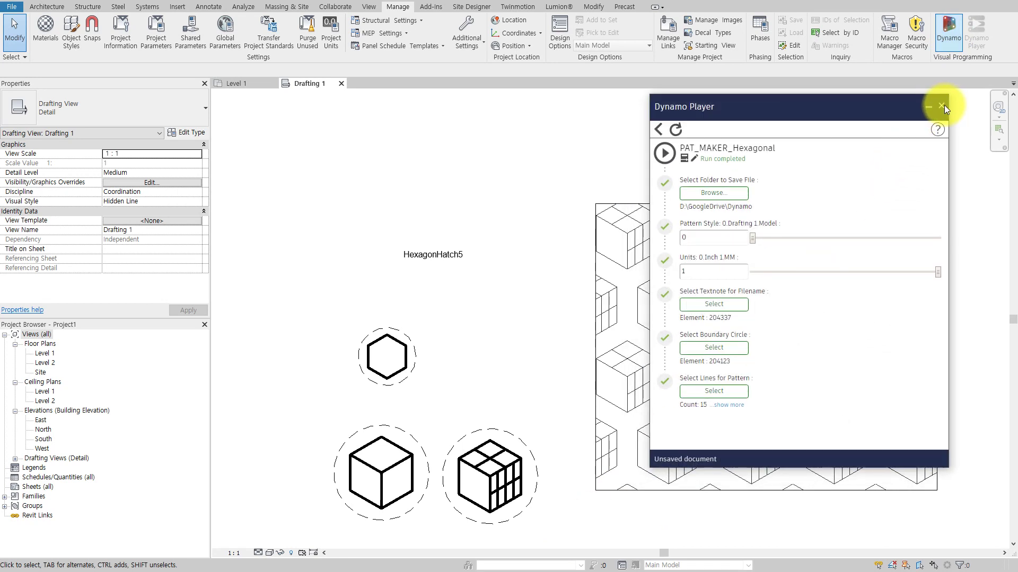
click(942, 104)
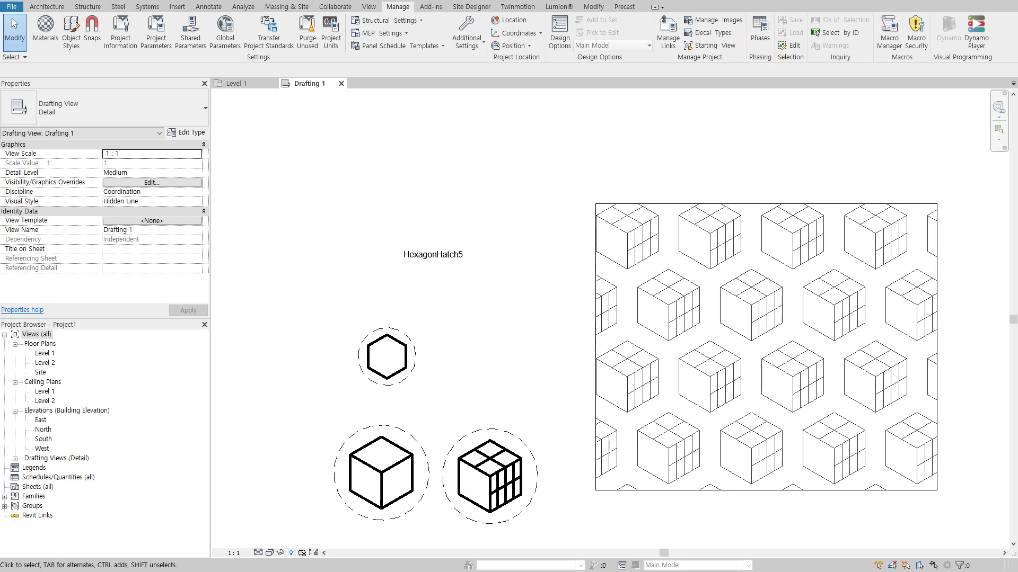
click(985, 52)
Step: Move the Dynamo window left and pan the graph toward the angle and offset groups
drag(965, 41, 795, 36)
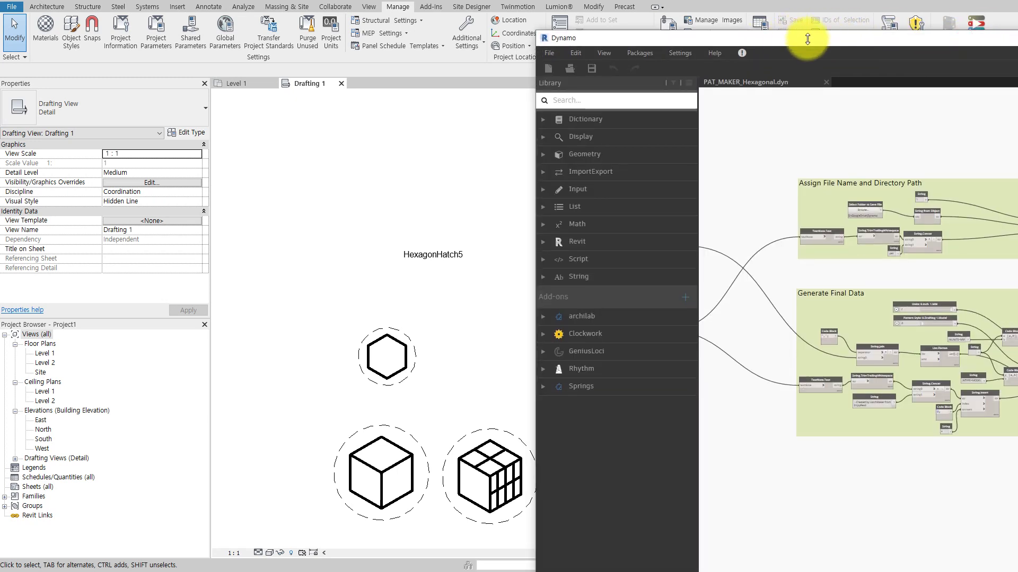
drag(803, 43, 506, 12)
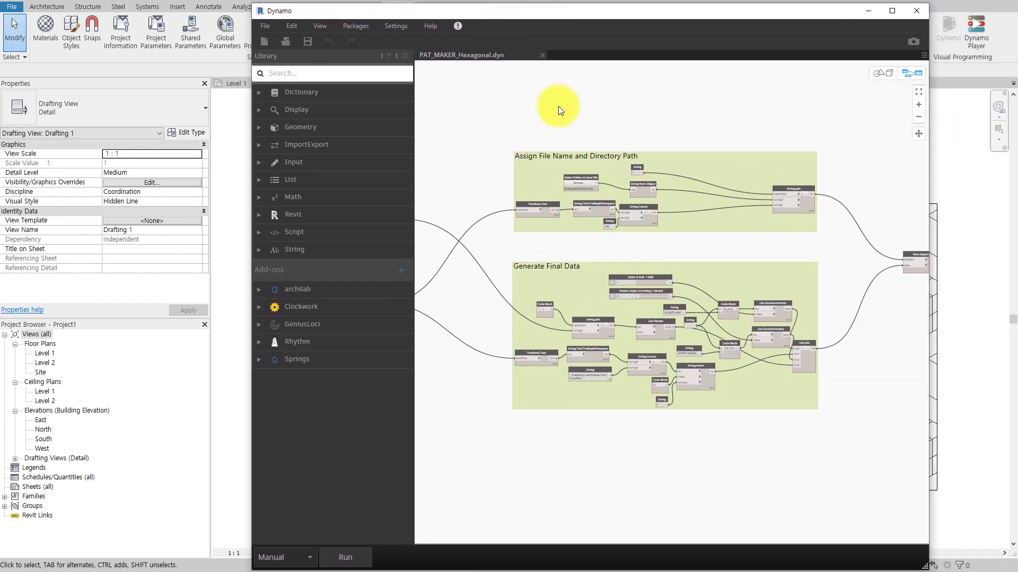
middle_drag(558, 106, 830, 161)
middle_drag(734, 175, 809, 185)
middle_drag(551, 180, 810, 183)
middle_drag(640, 180, 864, 195)
Step: Pan to the line and circle selection groups and shift the window right to uncover the drawing
middle_drag(514, 233, 777, 233)
middle_drag(455, 233, 617, 234)
middle_drag(530, 237, 727, 236)
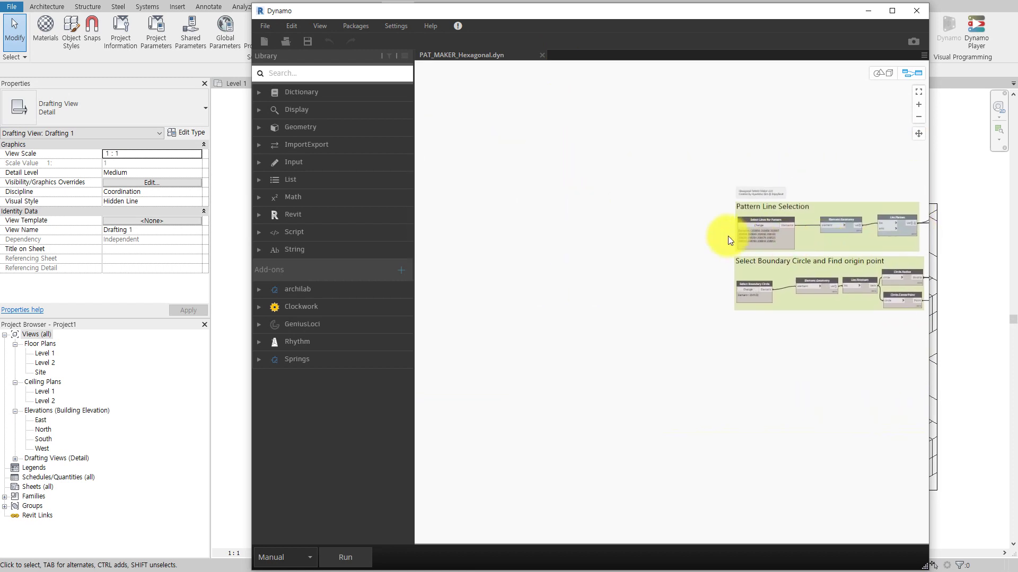
scroll(727, 236, up, 3)
drag(533, 14, 828, 79)
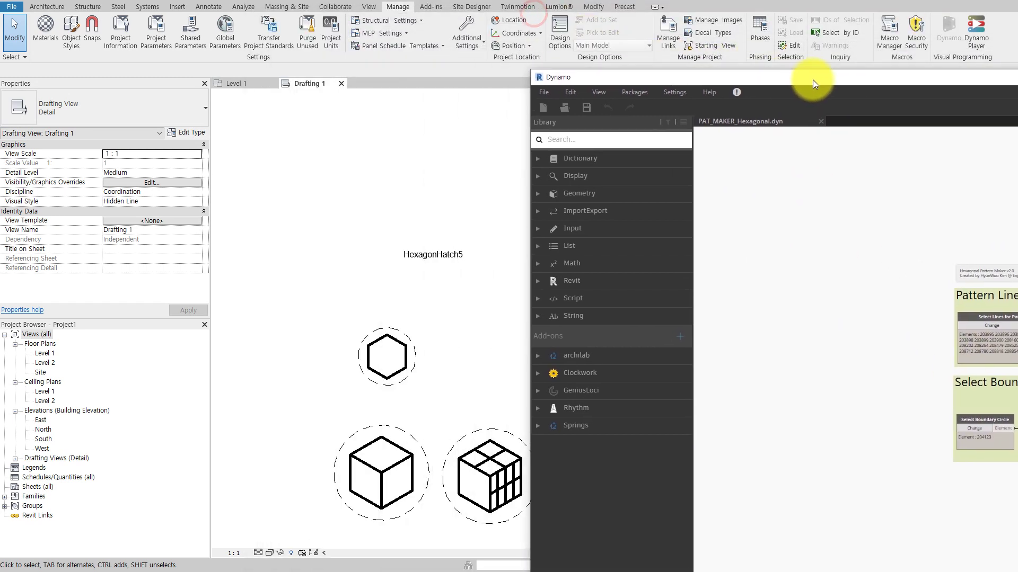
scroll(901, 355, up, 3)
Step: Set the graph's boundary circle and select the plain cube's lines as pattern lines
scroll(901, 355, up, 2)
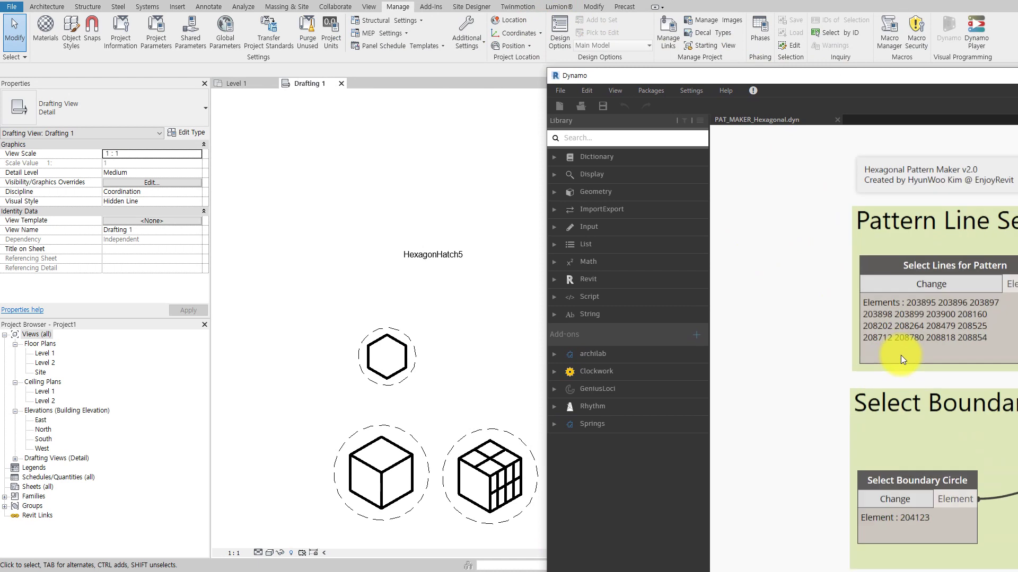
click(892, 493)
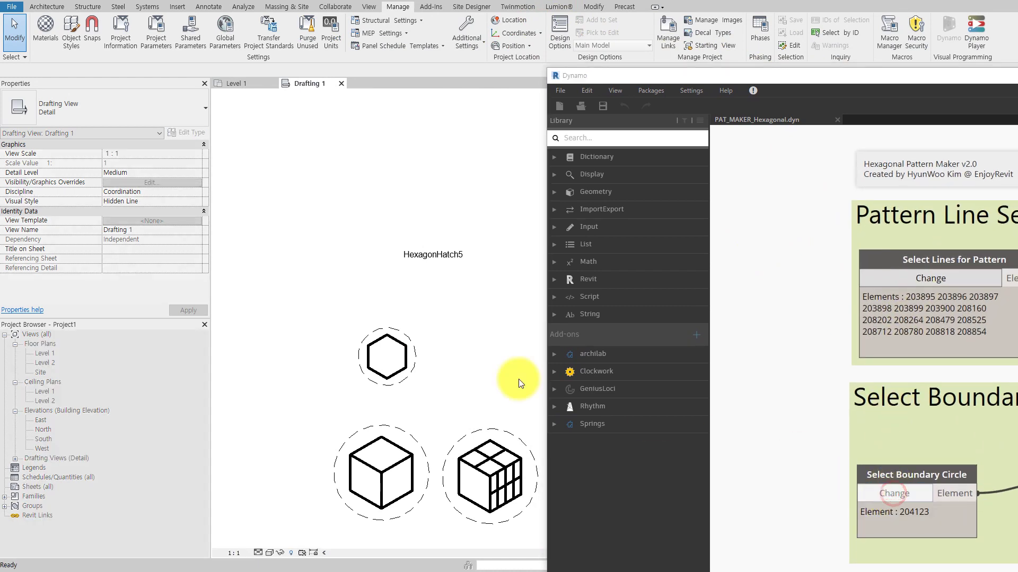
click(407, 382)
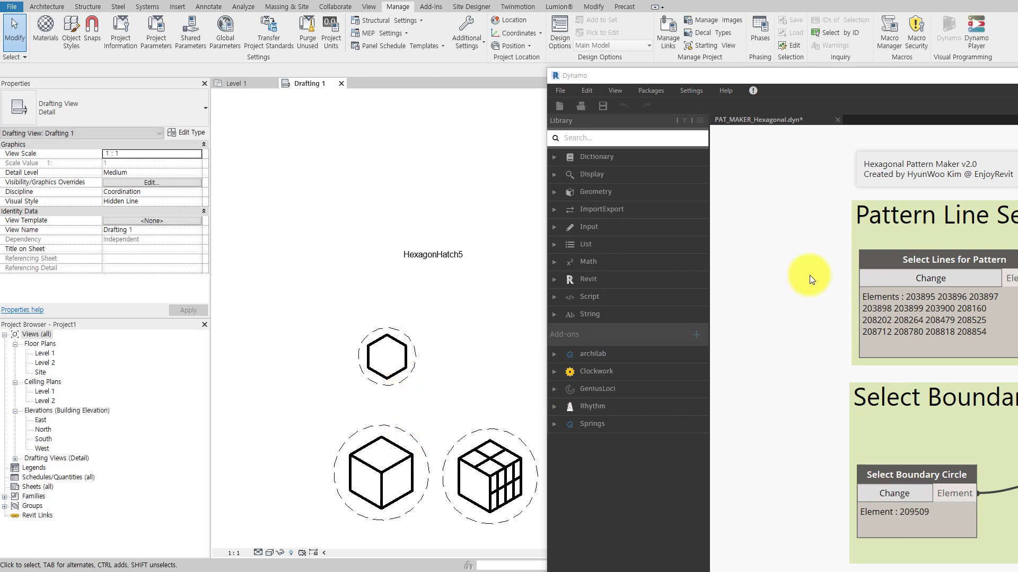
click(896, 279)
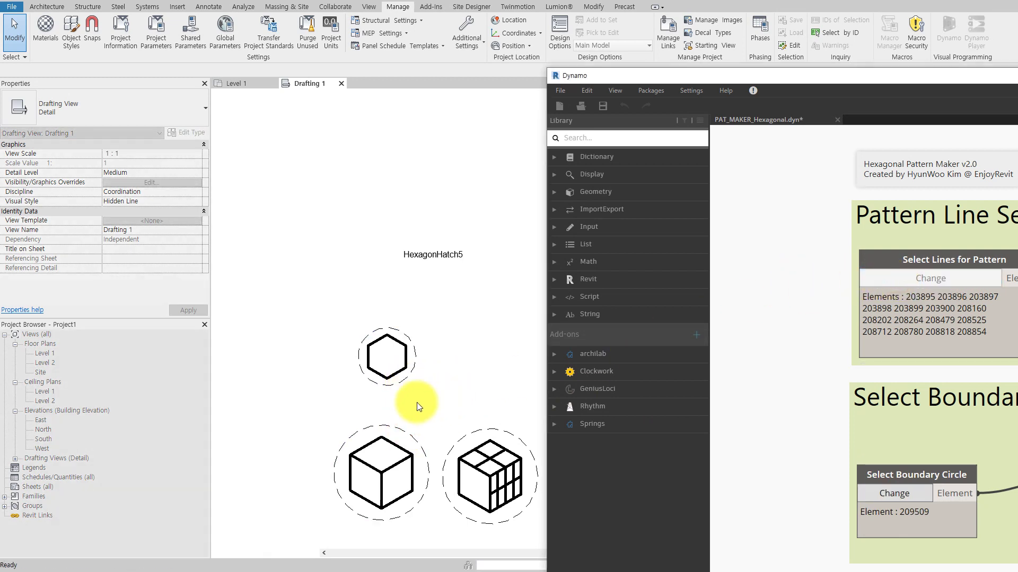
drag(347, 410, 419, 525)
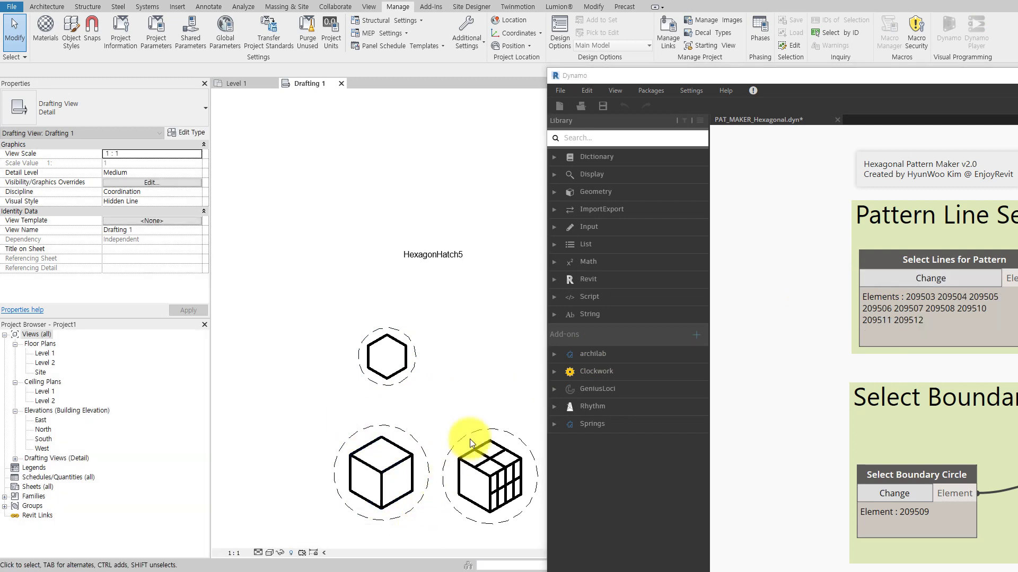
Step: Pick the HexagonHatch5 label as the graph's file-name source
scroll(832, 364, down, 3)
scroll(789, 335, down, 2)
scroll(892, 327, up, 3)
middle_drag(892, 327, 733, 285)
scroll(723, 345, down, 2)
scroll(688, 325, down, 2)
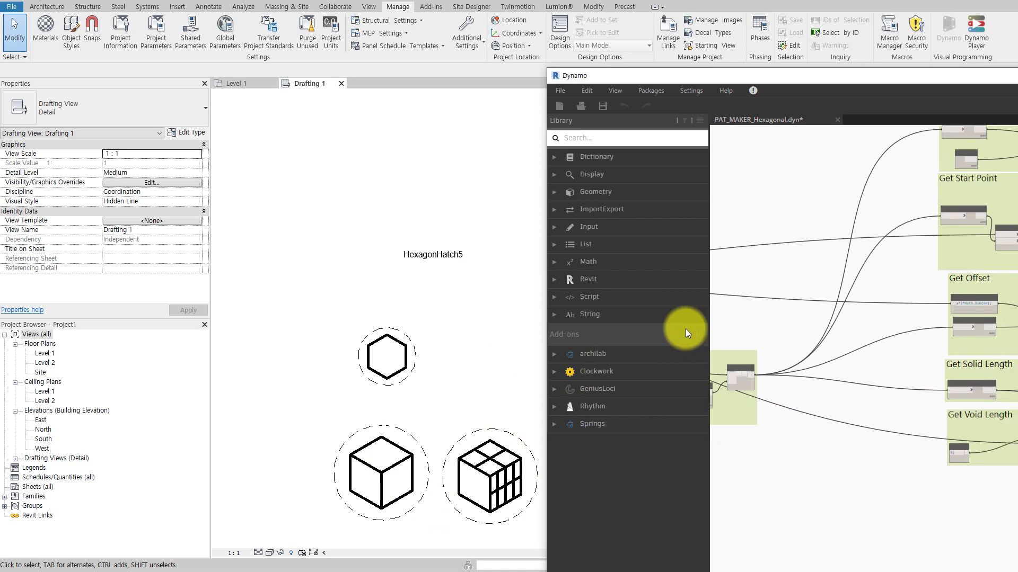
scroll(876, 392, down, 2)
scroll(877, 389, down, 2)
scroll(935, 362, up, 5)
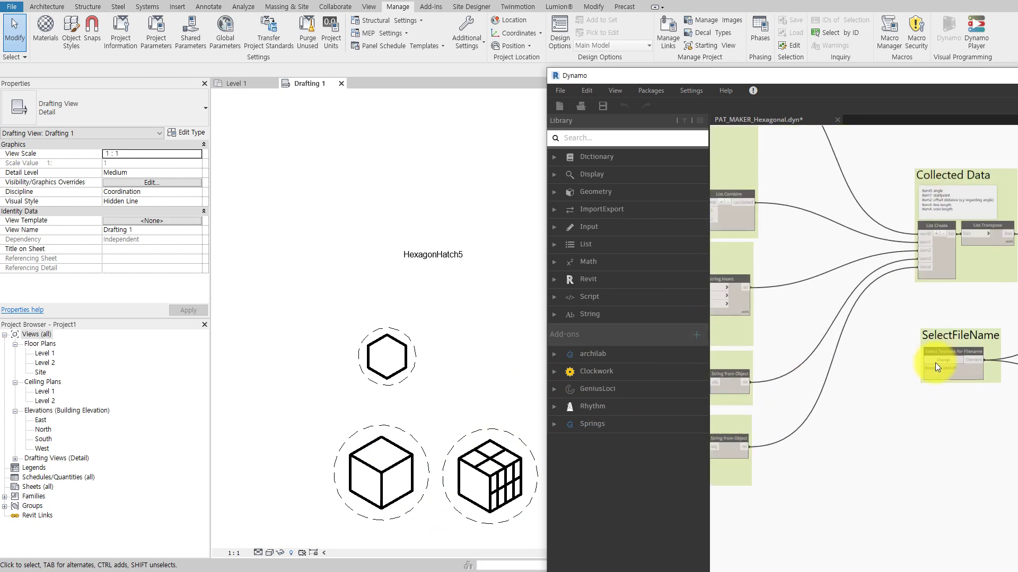
click(951, 359)
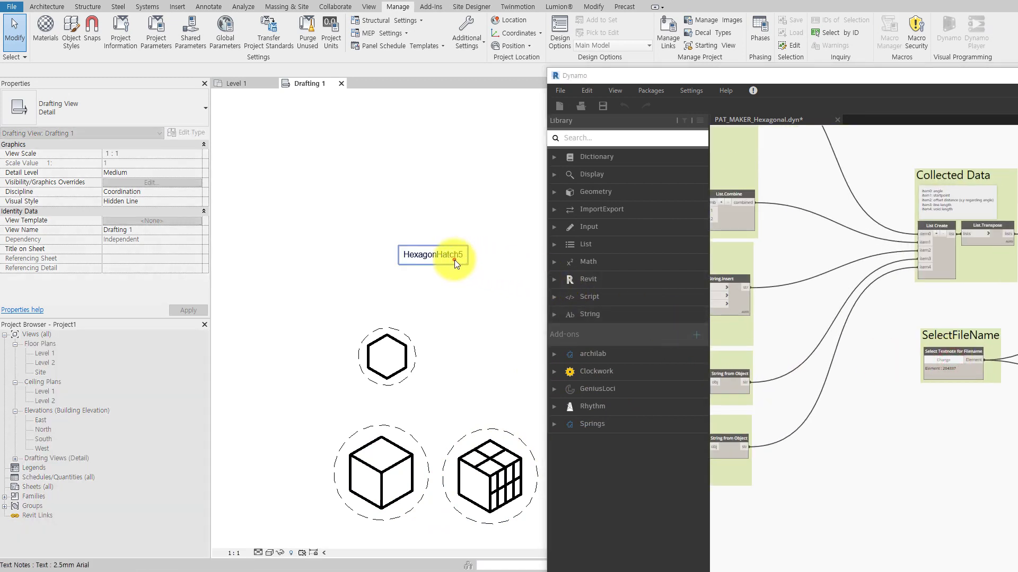
click(454, 260)
Step: Rename the label to HexagonHatch6 and reselect it as the file name
scroll(422, 251, up, 3)
scroll(456, 256, up, 2)
click(467, 257)
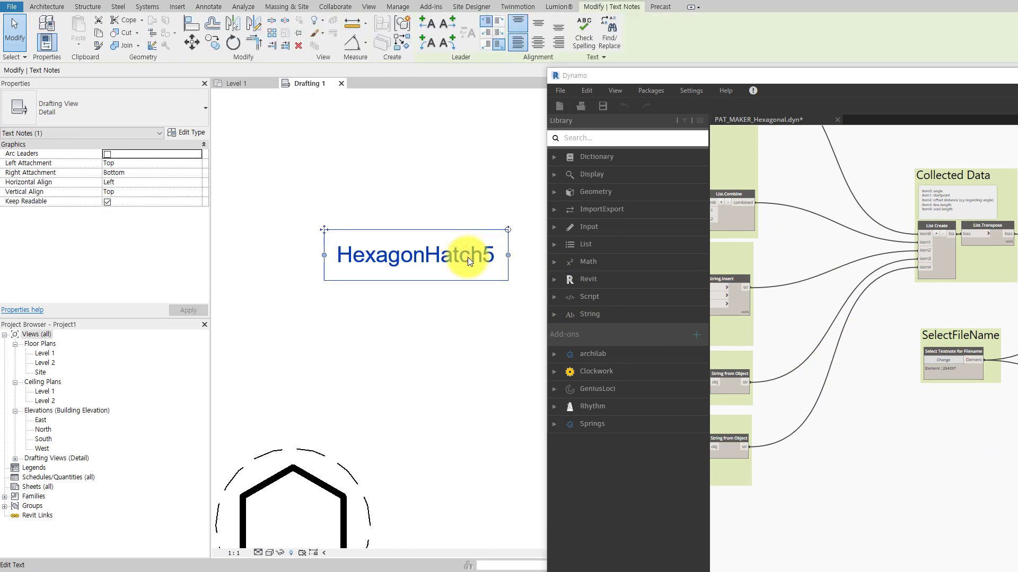
drag(487, 253, 499, 255)
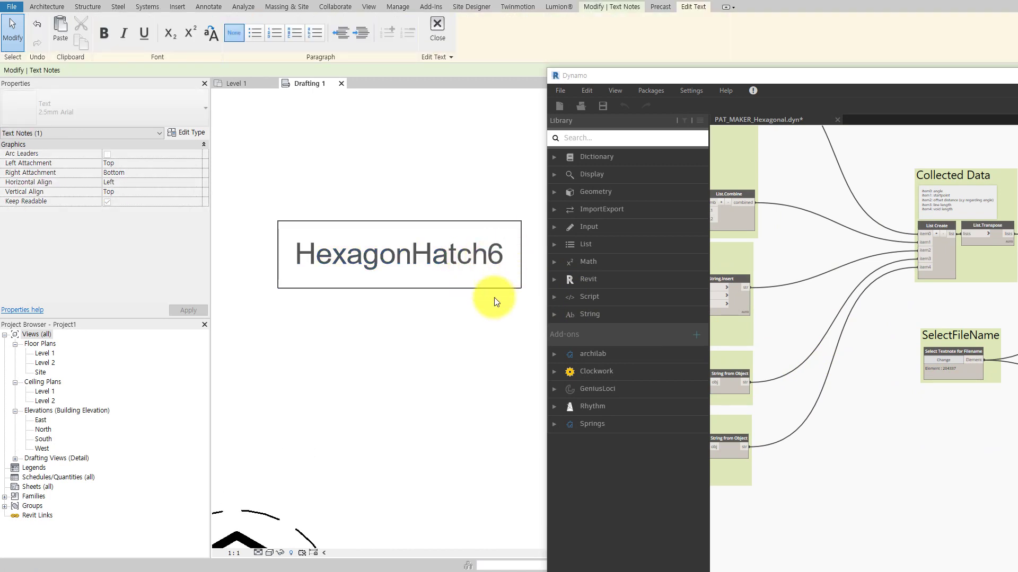
click(478, 333)
click(466, 364)
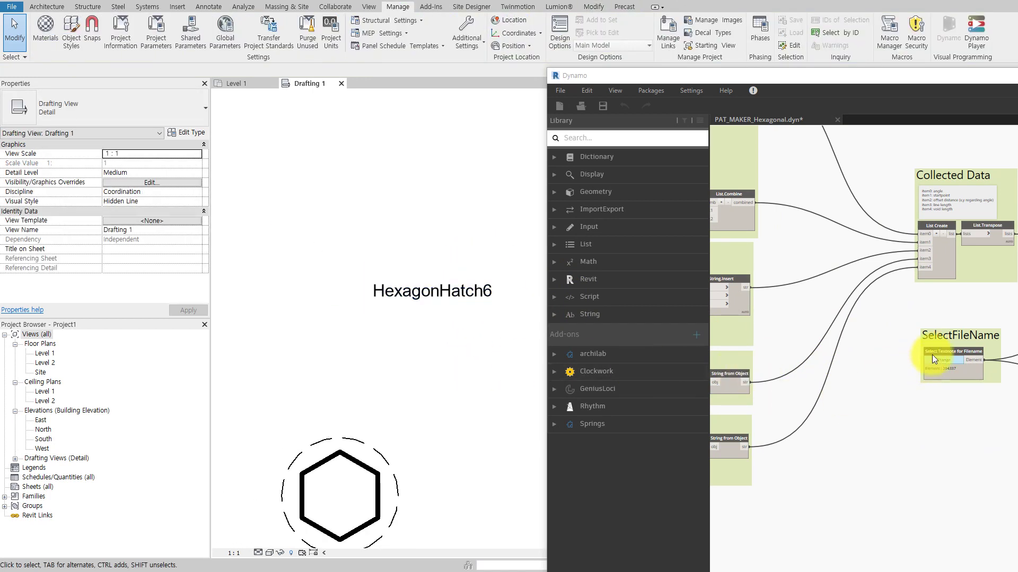
click(481, 291)
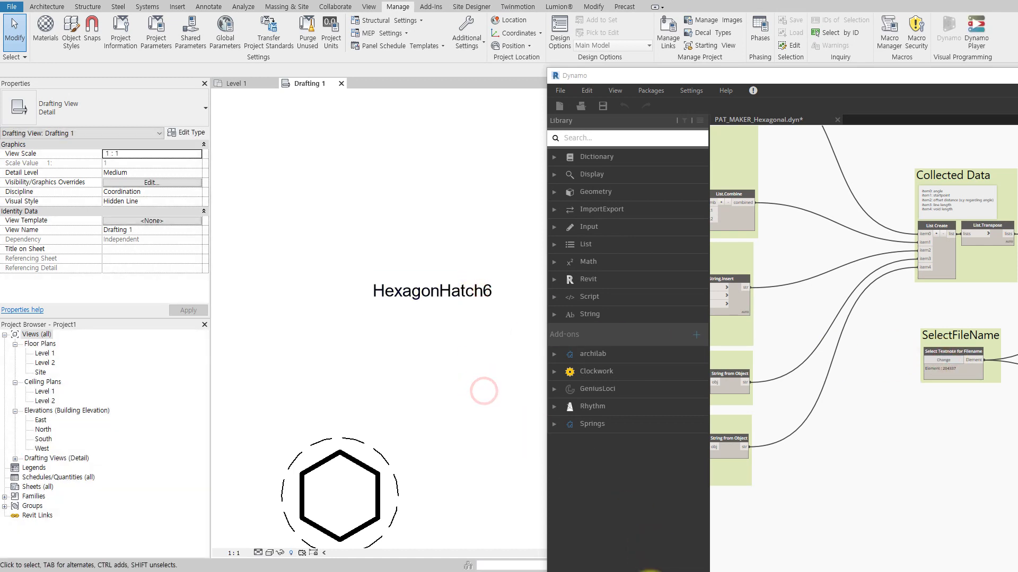
mouse_move(824, 282)
middle_down()
mouse_move(962, 284)
mouse_move(973, 295)
mouse_move(784, 312)
mouse_move(893, 351)
mouse_move(840, 343)
mouse_move(895, 344)
mouse_move(857, 338)
middle_up()
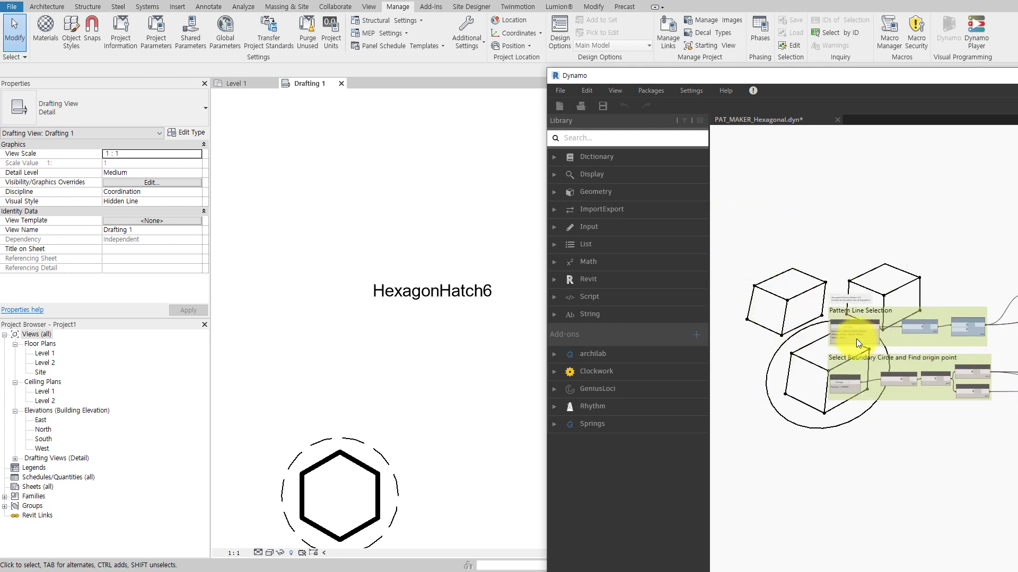
scroll(847, 358, up, 3)
scroll(827, 371, up, 3)
scroll(785, 371, up, 3)
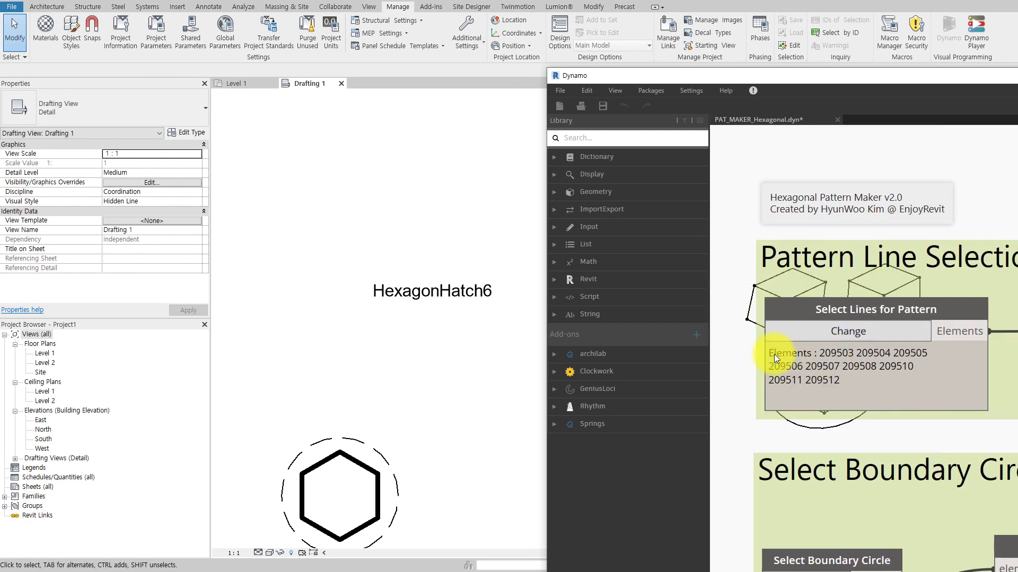
scroll(783, 353, down, 3)
scroll(803, 355, down, 3)
scroll(811, 351, down, 2)
click(870, 296)
scroll(859, 286, up, 2)
scroll(787, 285, up, 2)
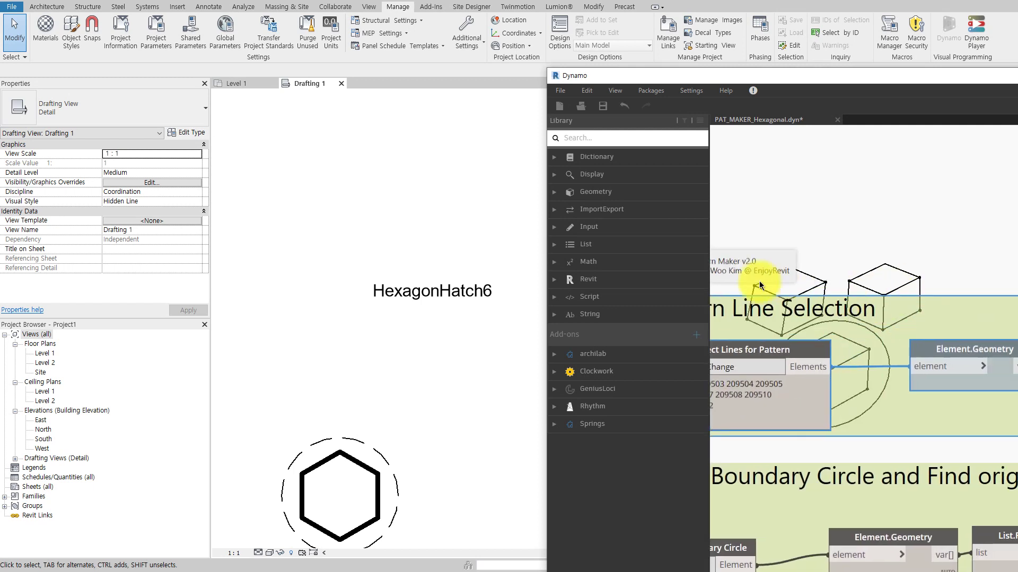
scroll(787, 286, down, 3)
scroll(752, 304, down, 2)
scroll(840, 297, up, 2)
scroll(831, 306, up, 2)
mouse_move(831, 306)
middle_down()
mouse_move(845, 357)
mouse_move(911, 362)
middle_up()
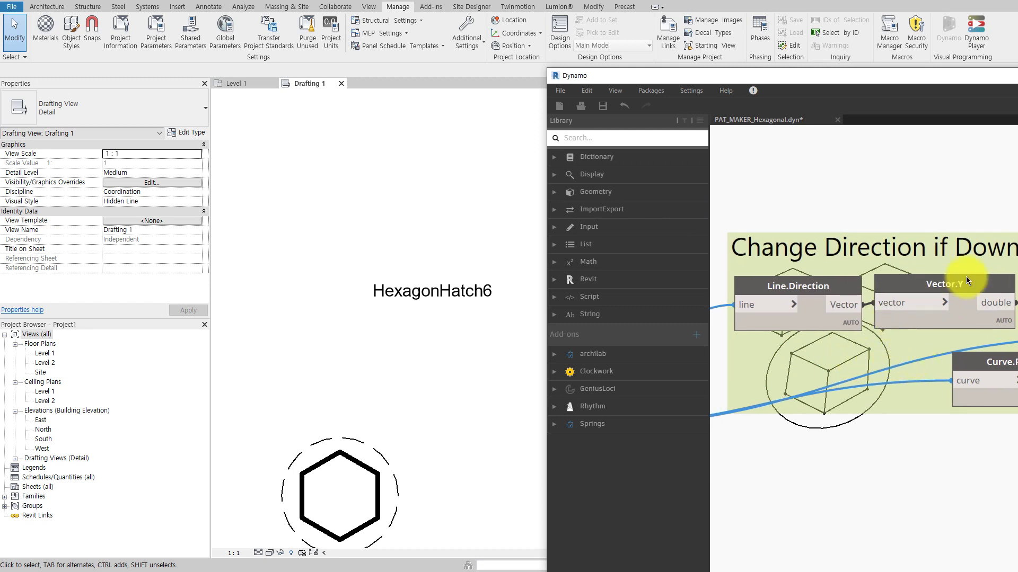
mouse_move(926, 83)
mouse_down()
mouse_move(697, 49)
mouse_move(698, 36)
mouse_up()
scroll(829, 291, down, 2)
scroll(843, 294, down, 2)
scroll(708, 283, down, 2)
scroll(703, 294, up, 2)
scroll(750, 269, up, 3)
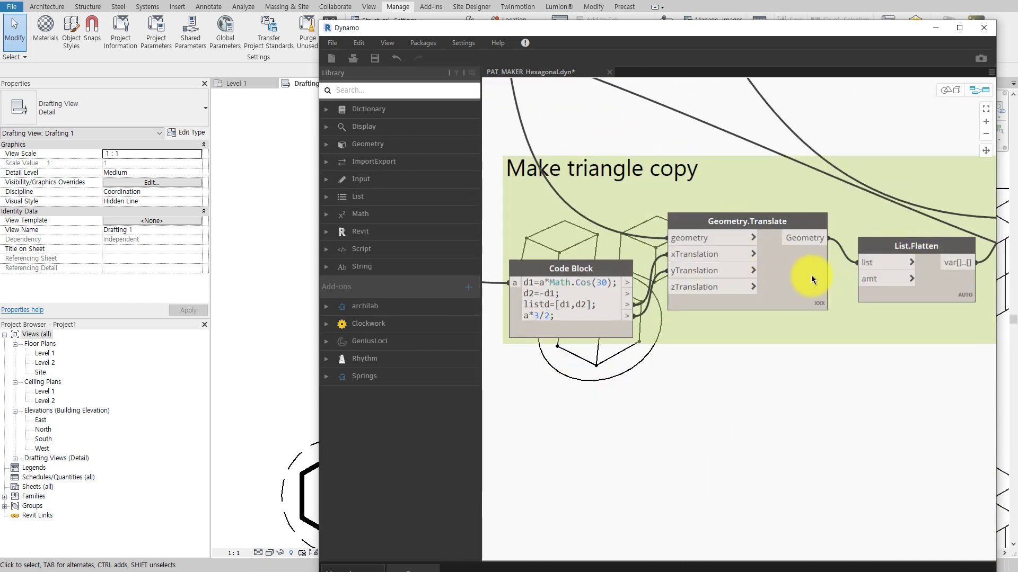
Step: Widen the Dynamo window and orbit the cube geometry in background preview
scroll(806, 272, up, 1)
scroll(779, 284, up, 1)
scroll(779, 295, up, 1)
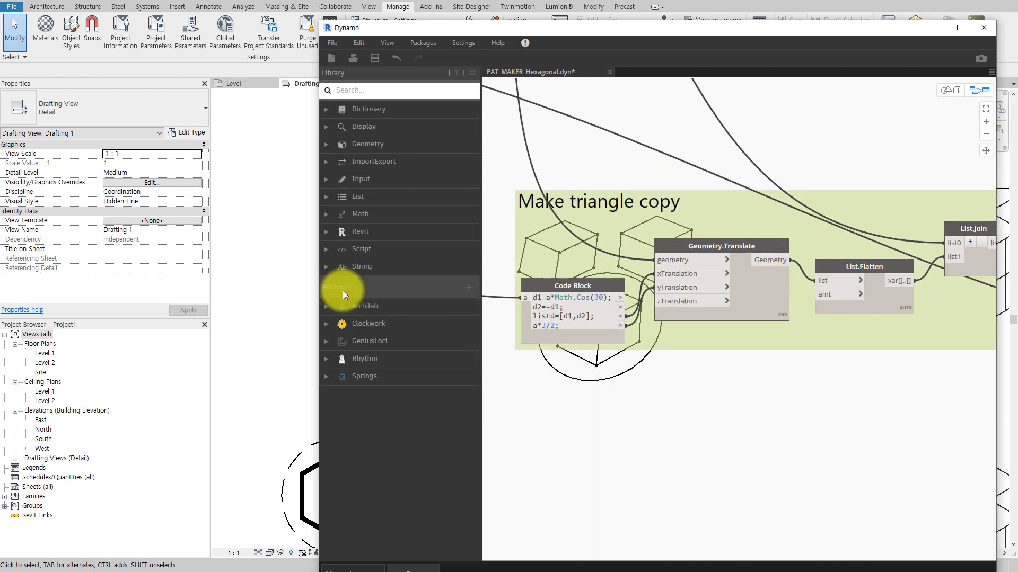
drag(317, 294, 119, 294)
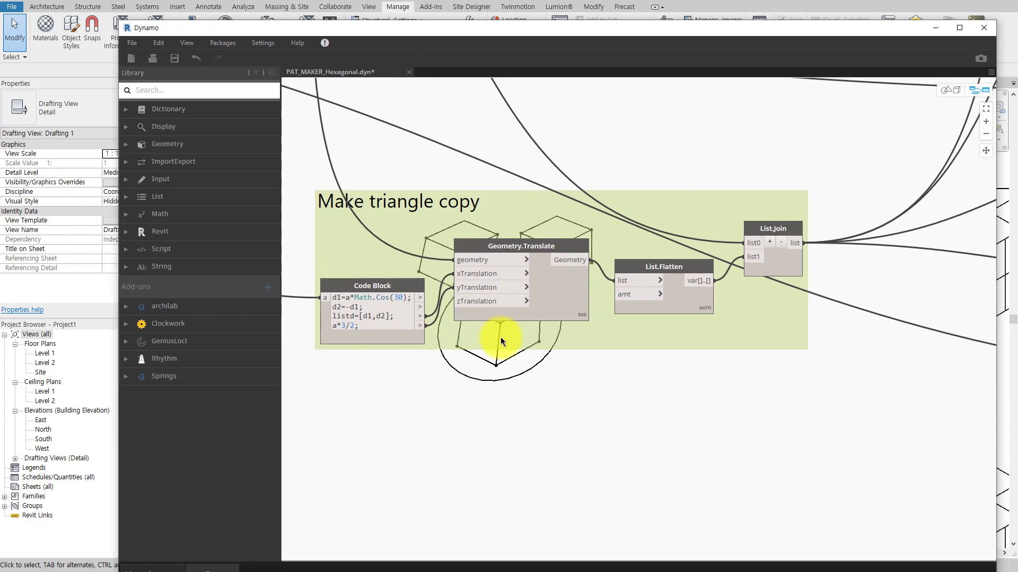
key(ctrl+b)
right_drag(609, 375, 646, 324)
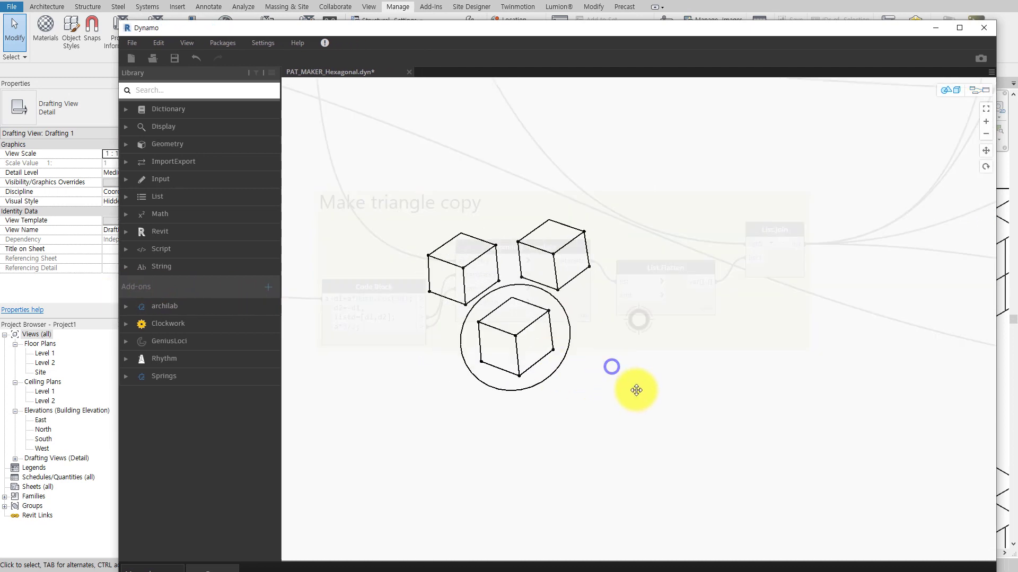
key(ctrl+b)
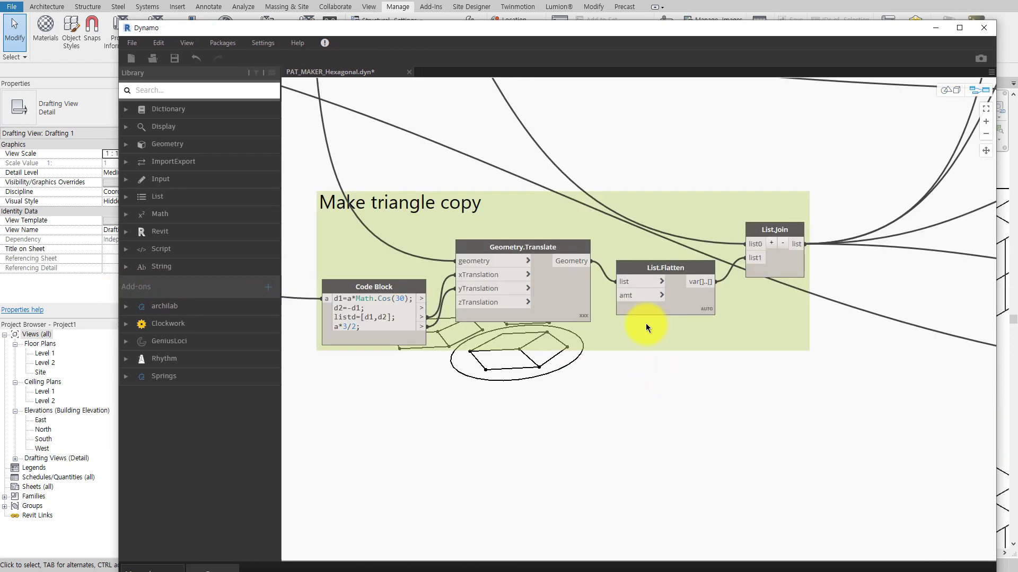
Step: Pan the graph through the Get Angle, Get Start Point and Get Offset groups
middle_drag(699, 332, 708, 356)
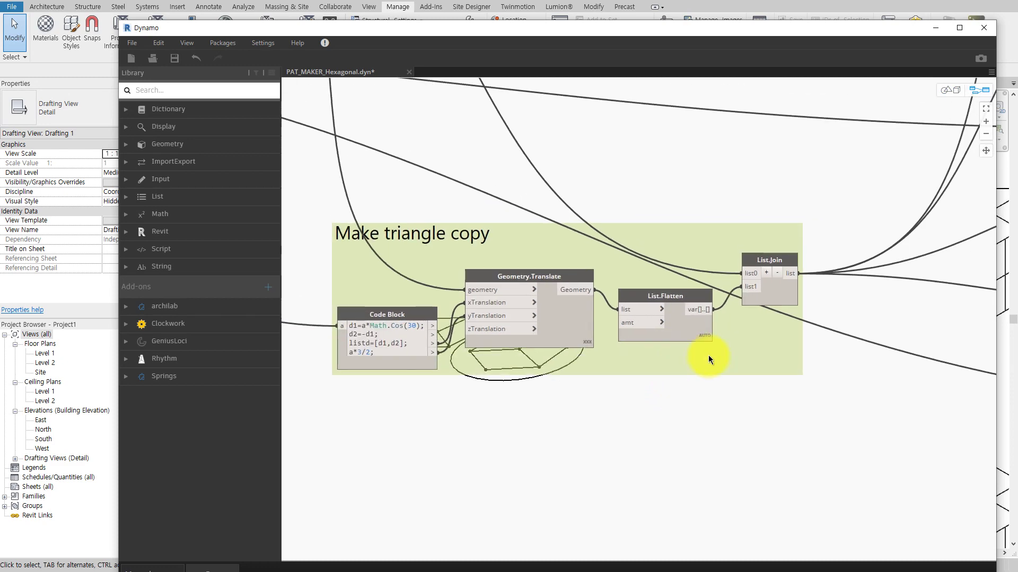
scroll(708, 355, down, 3)
middle_drag(778, 333, 483, 363)
scroll(795, 271, up, 2)
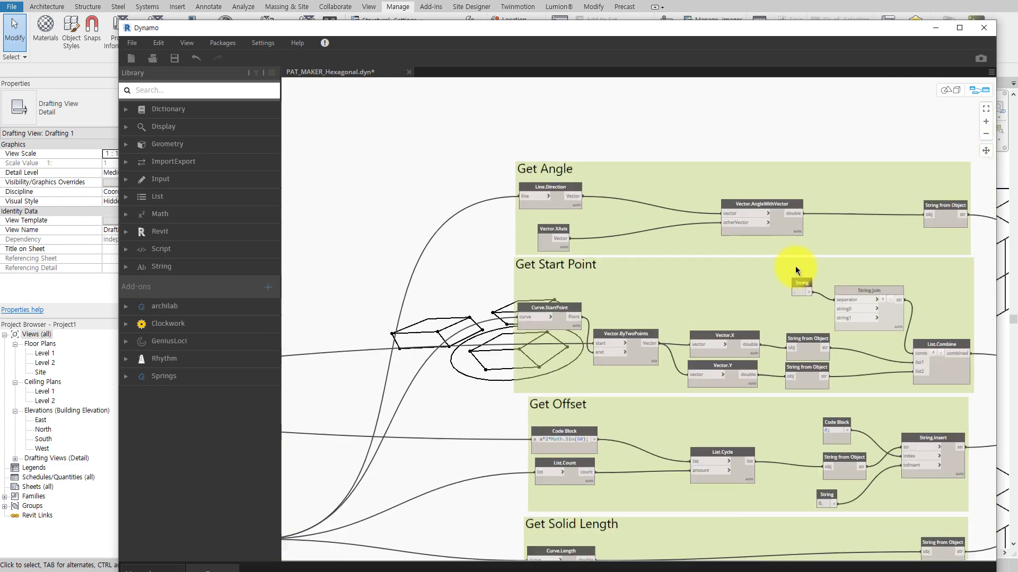
scroll(757, 352, up, 2)
scroll(705, 363, up, 2)
scroll(694, 364, down, 1)
scroll(685, 364, down, 1)
scroll(679, 365, down, 1)
scroll(674, 368, up, 2)
middle_drag(674, 367, 670, 340)
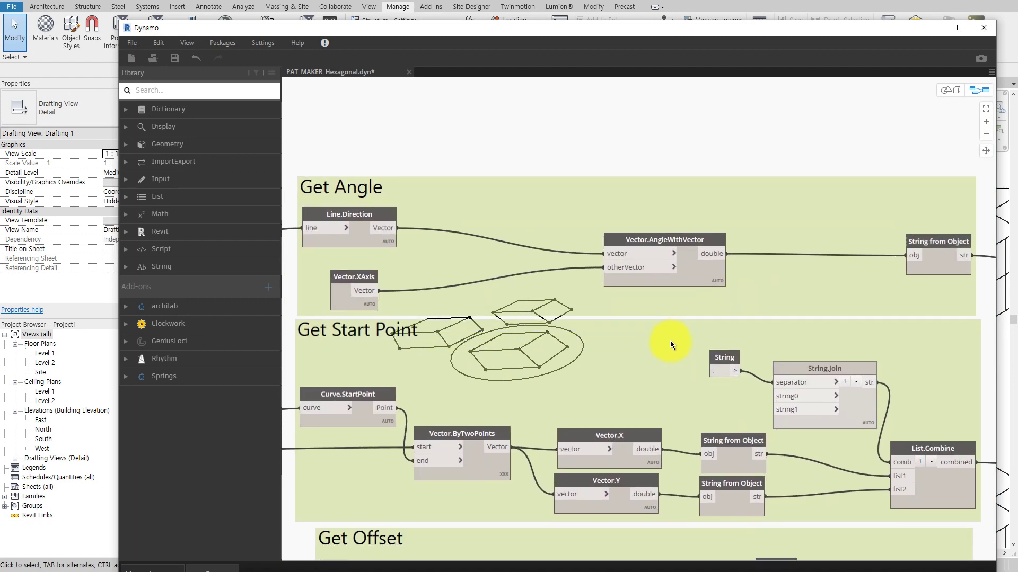
drag(520, 216, 519, 208)
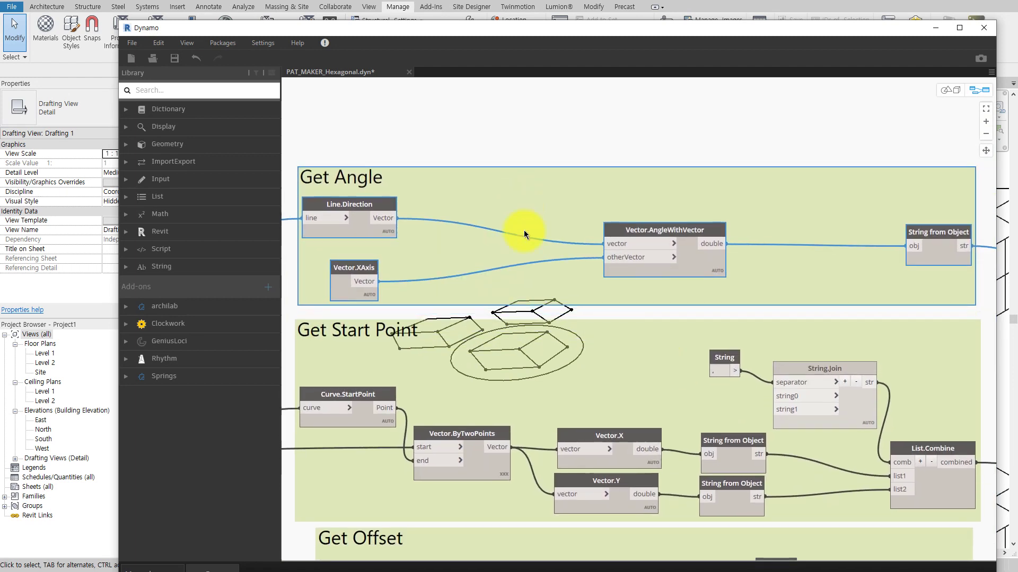
scroll(698, 349, down, 1)
middle_drag(697, 349, 676, 236)
scroll(673, 241, up, 2)
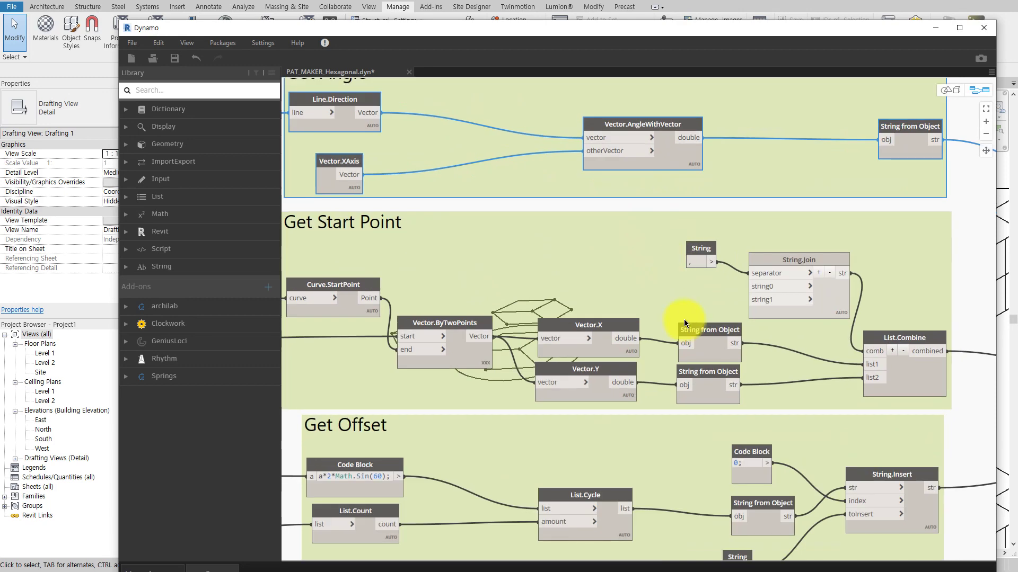
scroll(678, 312, down, 1)
Step: Move past Get Solid Length and pan the overview to the Collected Data group
middle_drag(720, 396, 695, 311)
scroll(695, 311, up, 1)
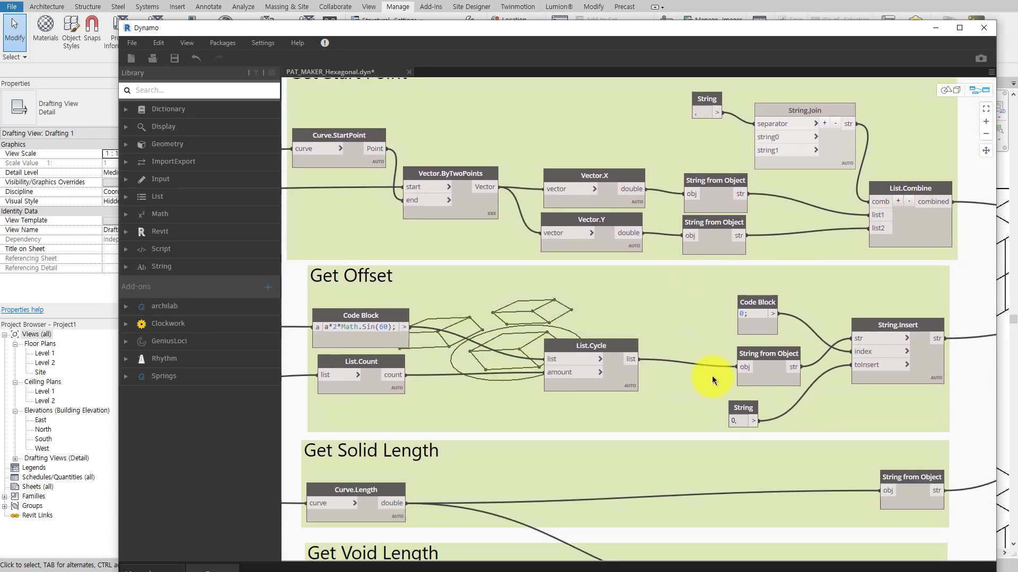
scroll(712, 379, down, 1)
scroll(714, 358, down, 2)
scroll(709, 394, down, 1)
scroll(704, 376, down, 1)
scroll(500, 400, down, 1)
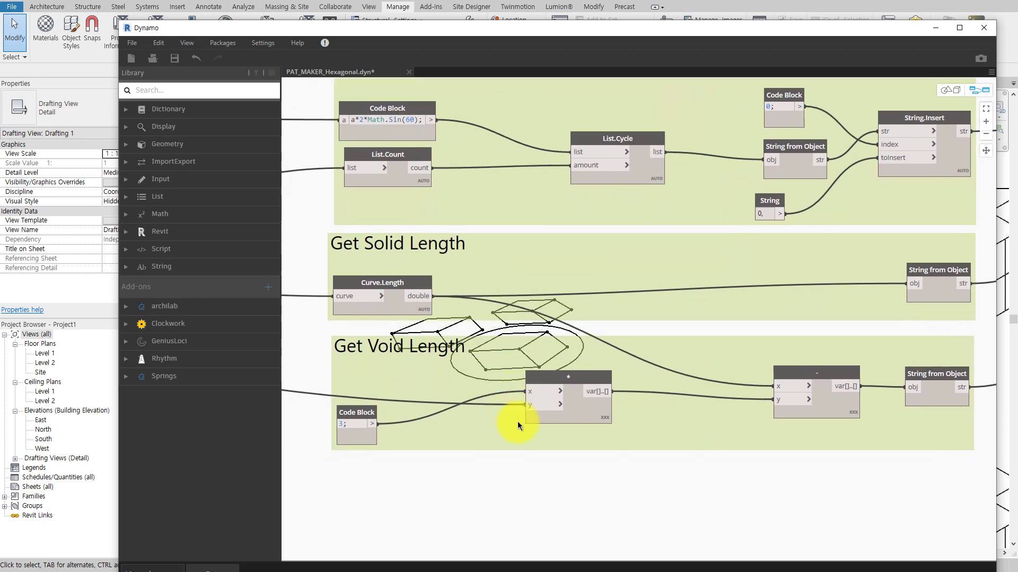
scroll(601, 477, down, 1)
scroll(742, 424, up, 1)
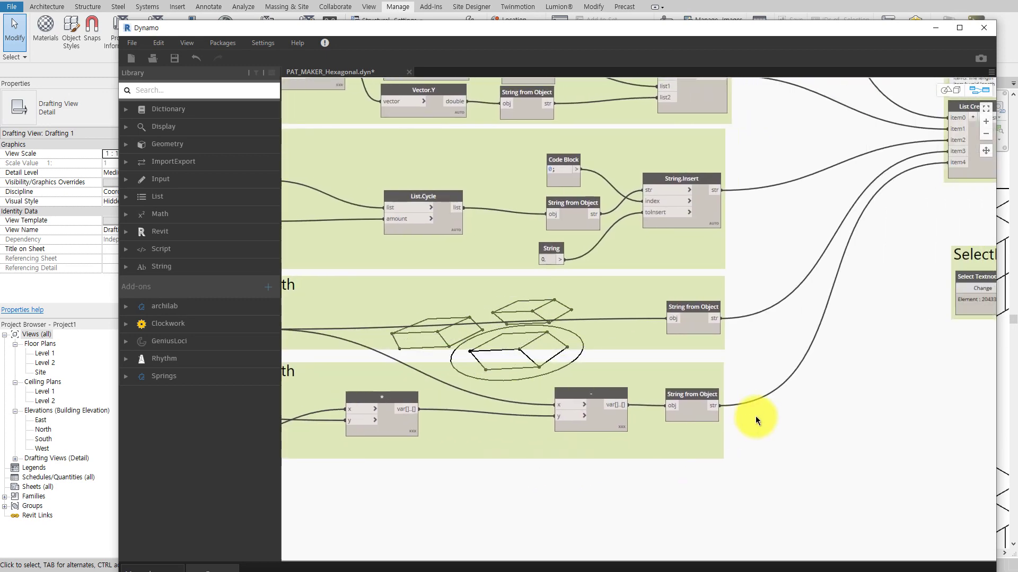
scroll(792, 408, down, 2)
scroll(866, 399, down, 3)
middle_drag(847, 409, 643, 473)
scroll(727, 357, up, 3)
scroll(723, 307, up, 2)
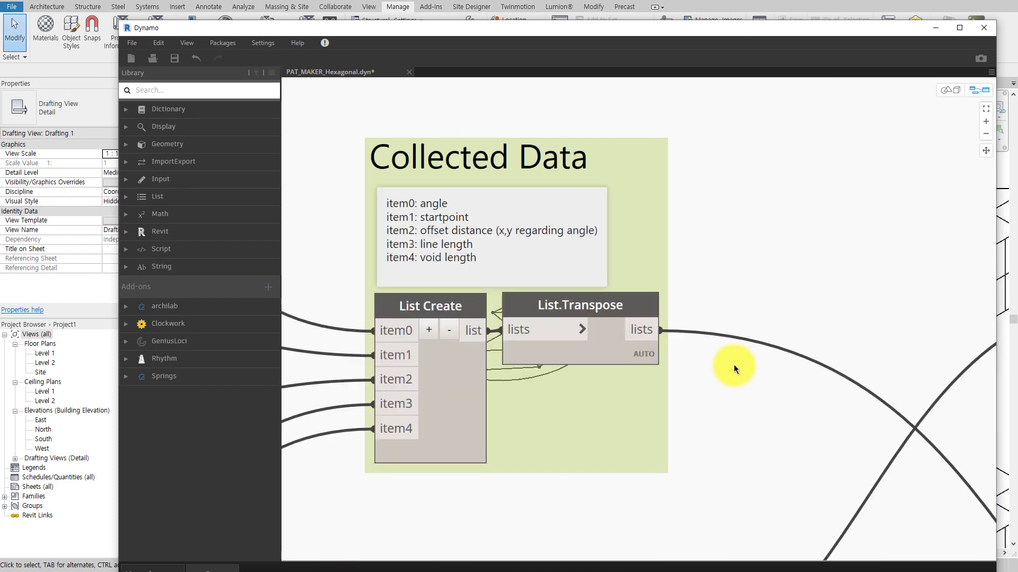
Step: Inspect the transposed line data in the List.Transpose output preview
scroll(800, 382, down, 1)
click(721, 390)
scroll(867, 329, down, 5)
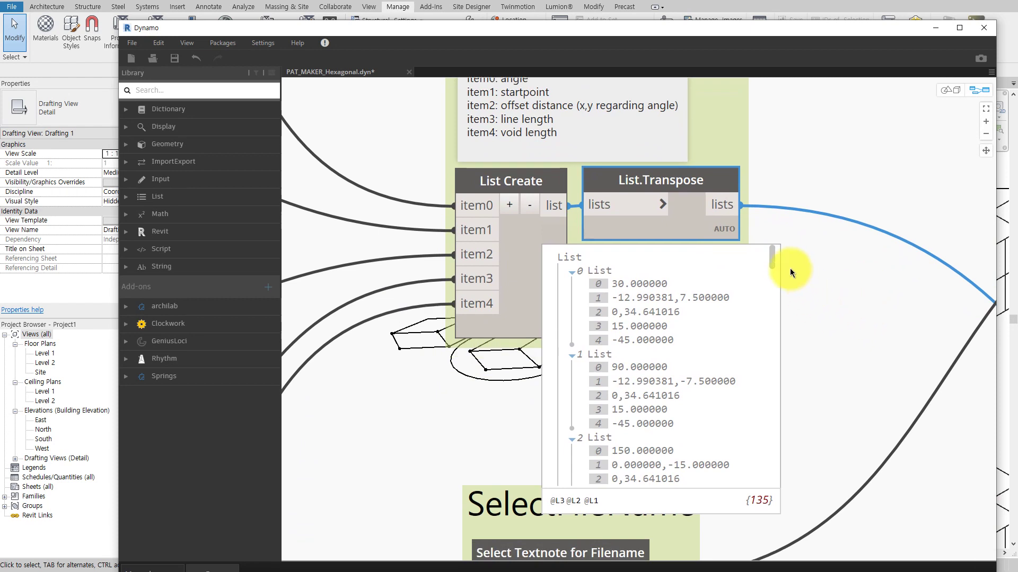
mouse_move(774, 259)
mouse_down()
mouse_move(766, 369)
mouse_move(781, 492)
mouse_move(773, 241)
mouse_up()
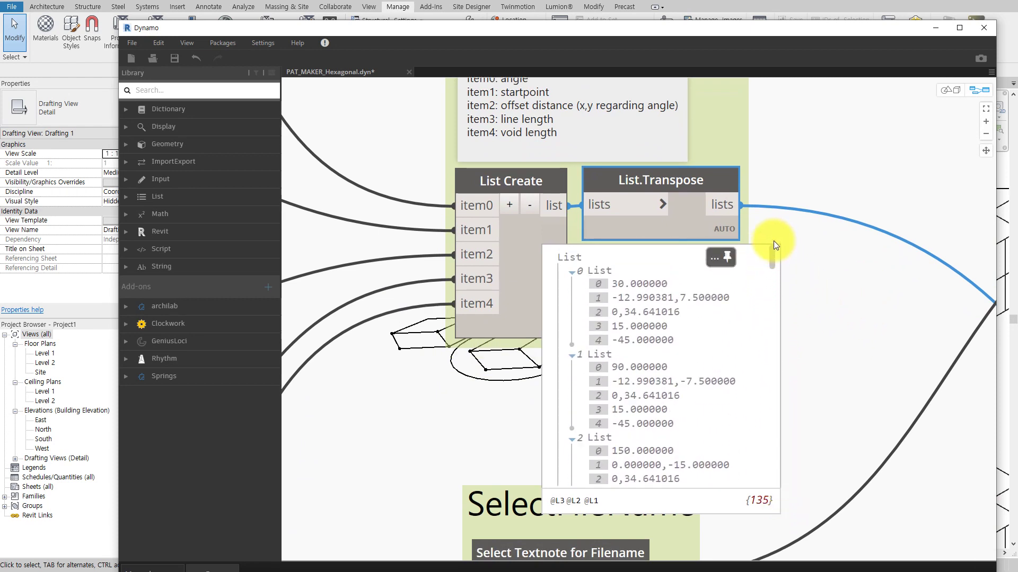
click(799, 313)
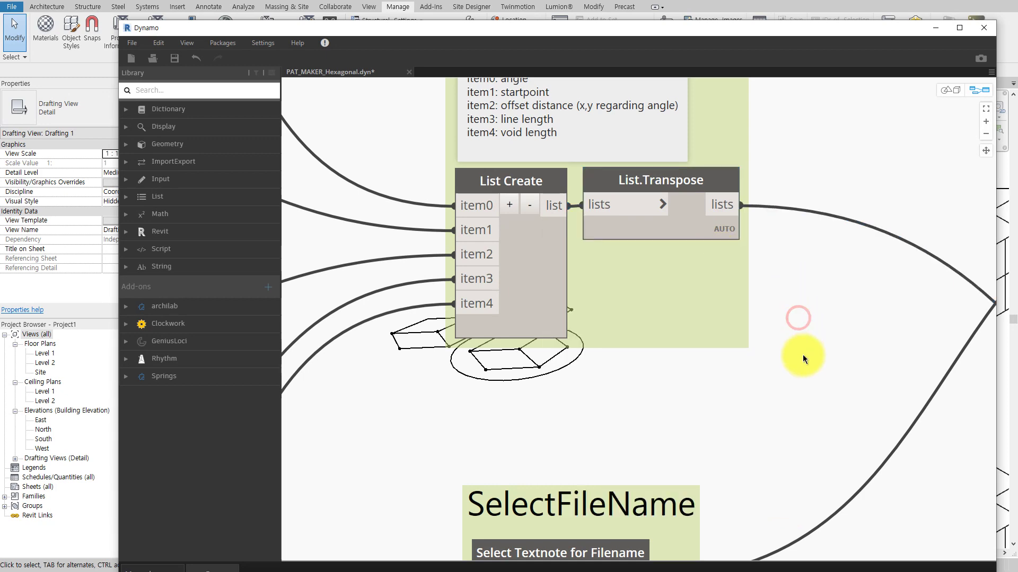
Step: Tidy the Select Folder node and backslash String node in the Assign File Name group
scroll(795, 297, down, 2)
scroll(761, 256, up, 2)
scroll(670, 342, down, 4)
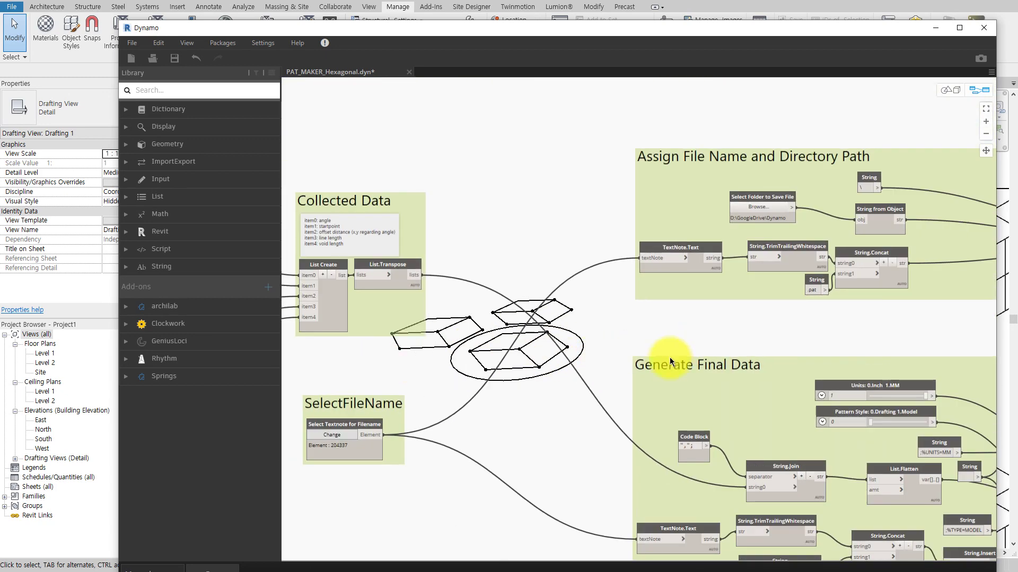
scroll(633, 313, up, 1)
scroll(632, 310, up, 2)
drag(579, 313, 634, 332)
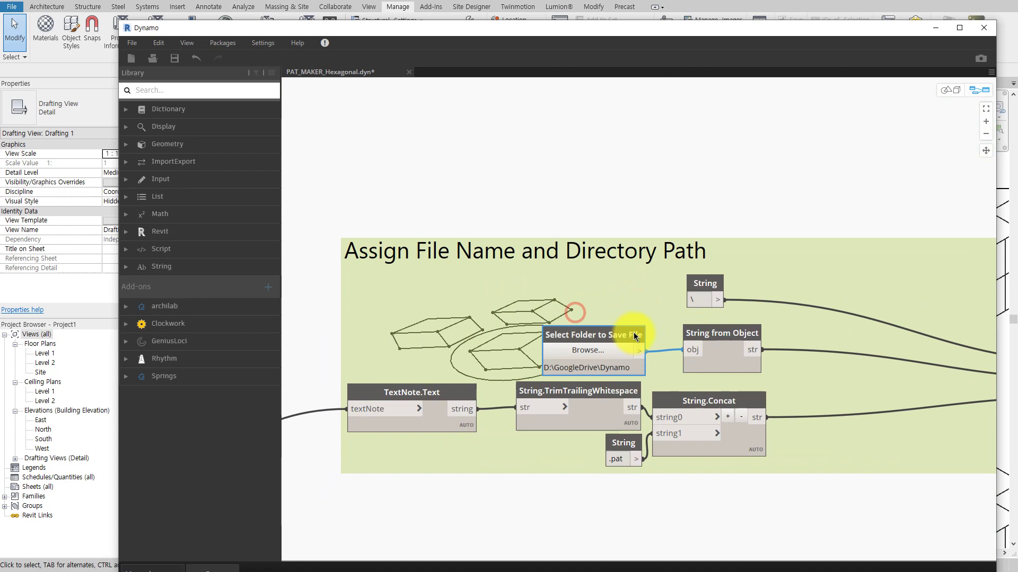
drag(705, 286, 720, 285)
click(634, 333)
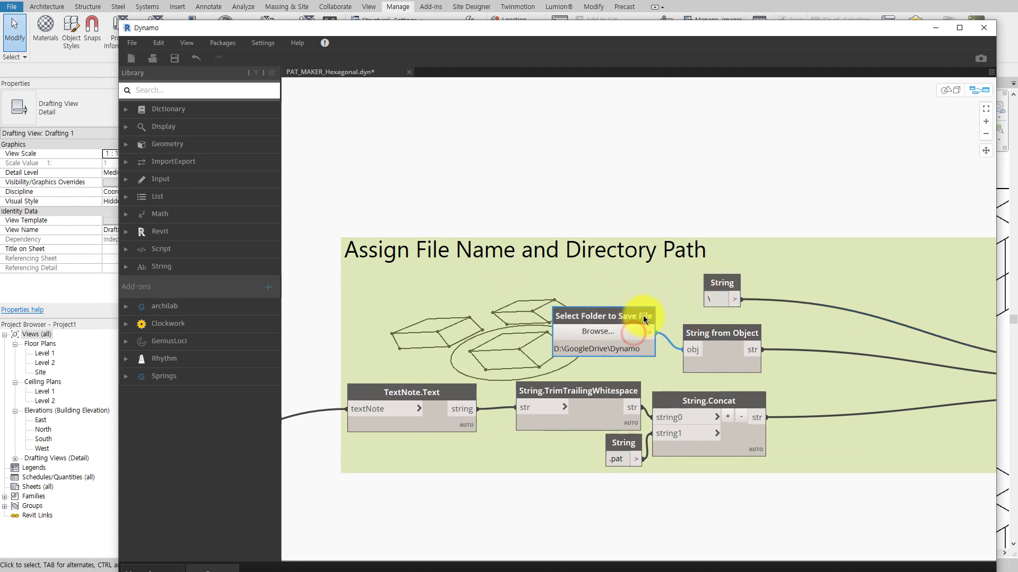
Step: Confirm the path D:\GoogleDrive\Dynamo\HexagonHatch6.pat, then bring Generate Final Data into view
scroll(644, 316, down, 3)
scroll(765, 303, up, 3)
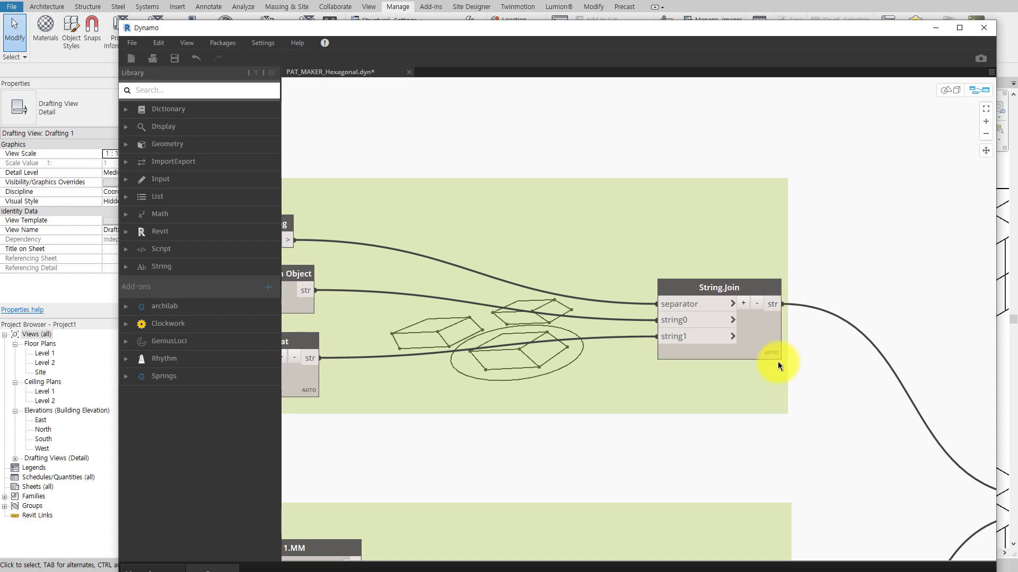
mouse_move(773, 303)
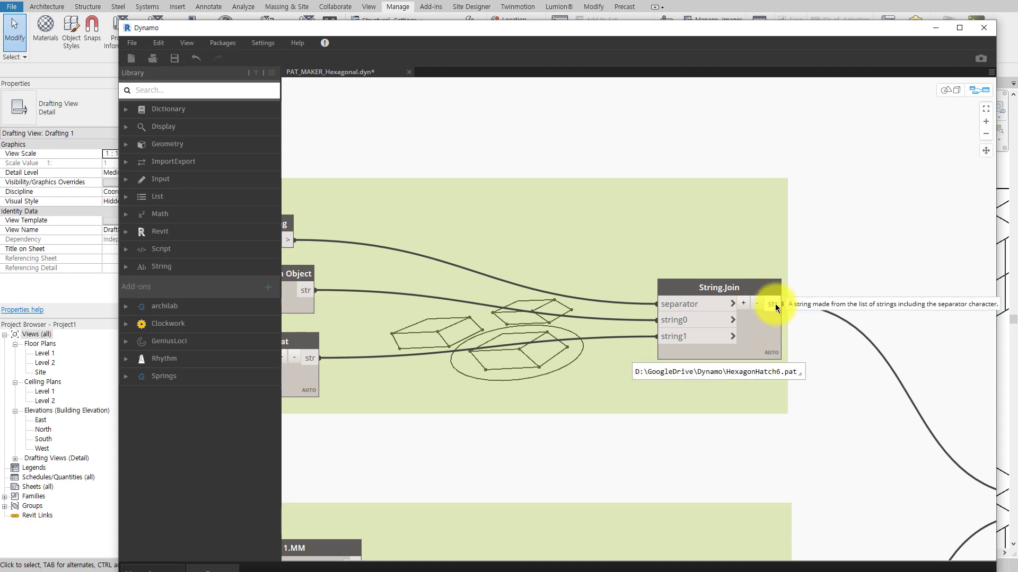
scroll(754, 424, down, 3)
middle_drag(754, 422, 968, 214)
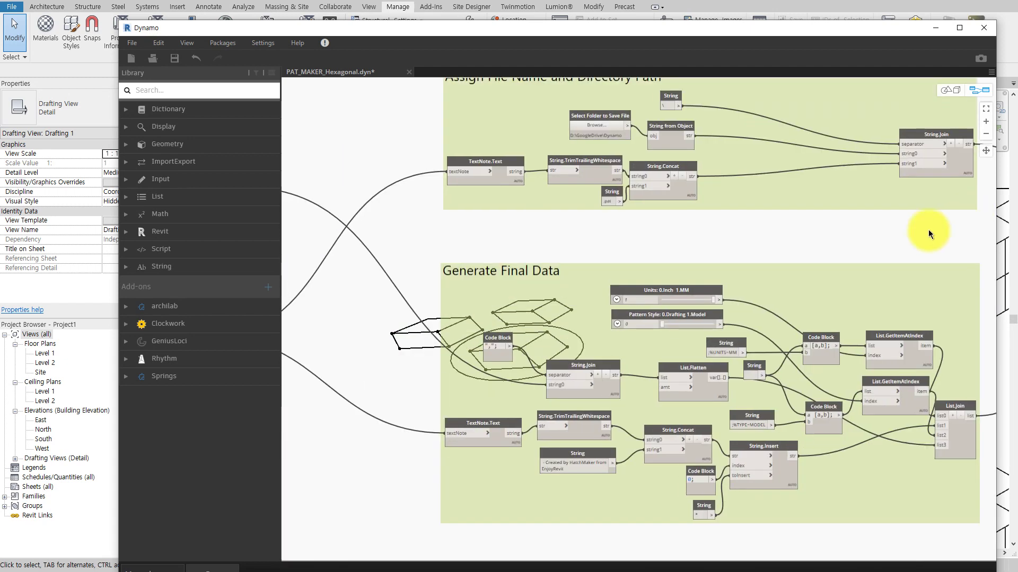
Step: Check that the Units and Pattern Style sliders use millimetres and drafting style
scroll(511, 329, up, 1)
scroll(594, 212, up, 1)
scroll(594, 212, up, 1)
scroll(580, 208, up, 1)
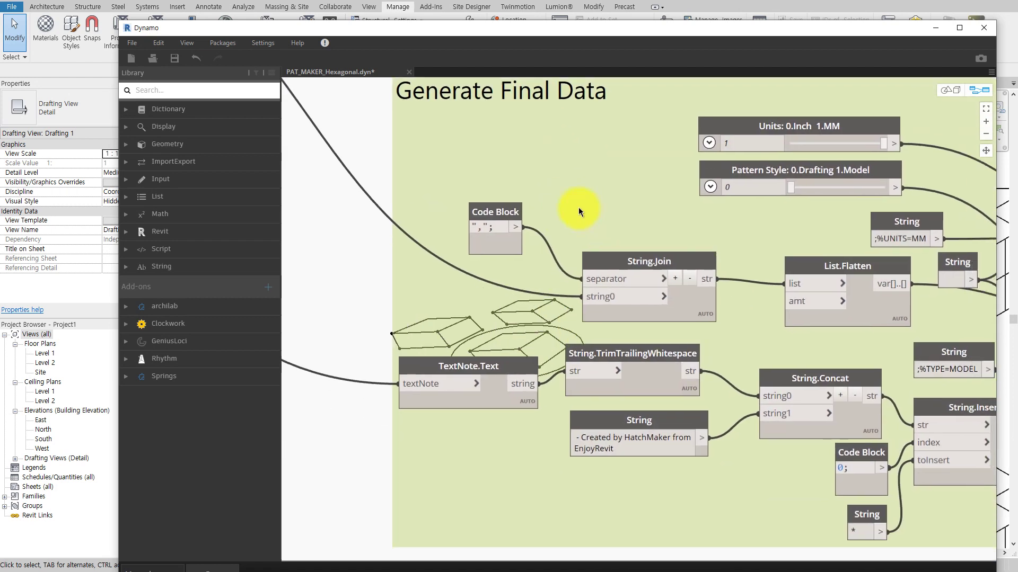
scroll(580, 209, down, 1)
scroll(631, 270, down, 1)
click(680, 148)
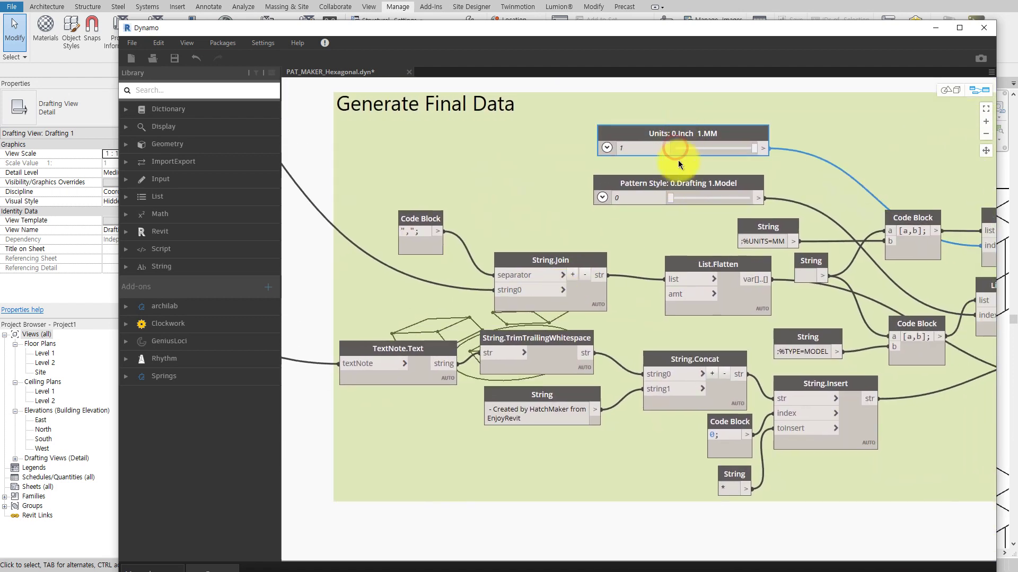
drag(682, 184, 685, 180)
click(700, 137)
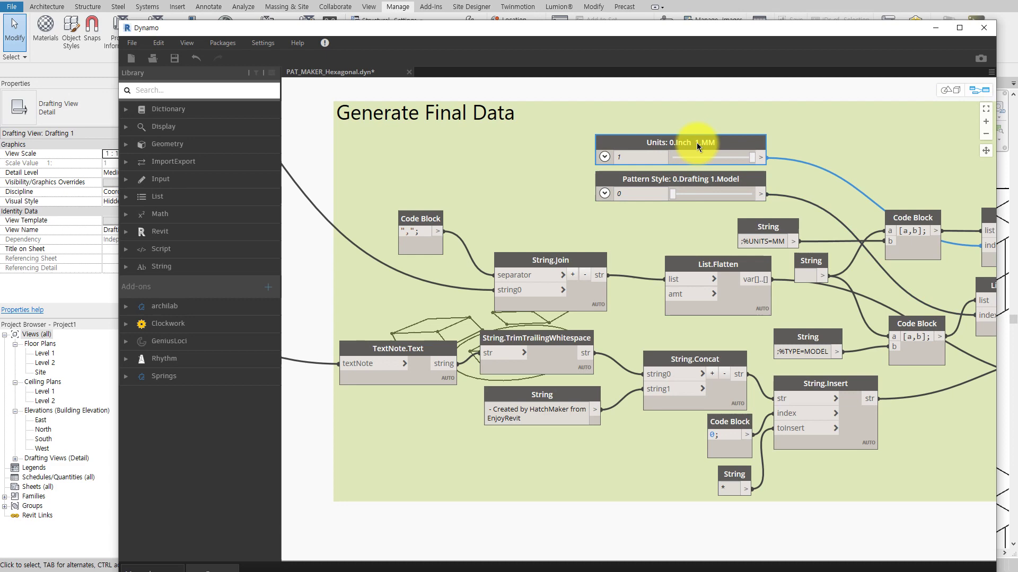
Step: Follow the final pattern data right to the Data.ExportCSV node
scroll(699, 269, down, 1)
scroll(701, 287, down, 1)
scroll(422, 312, up, 1)
scroll(423, 315, right, 5)
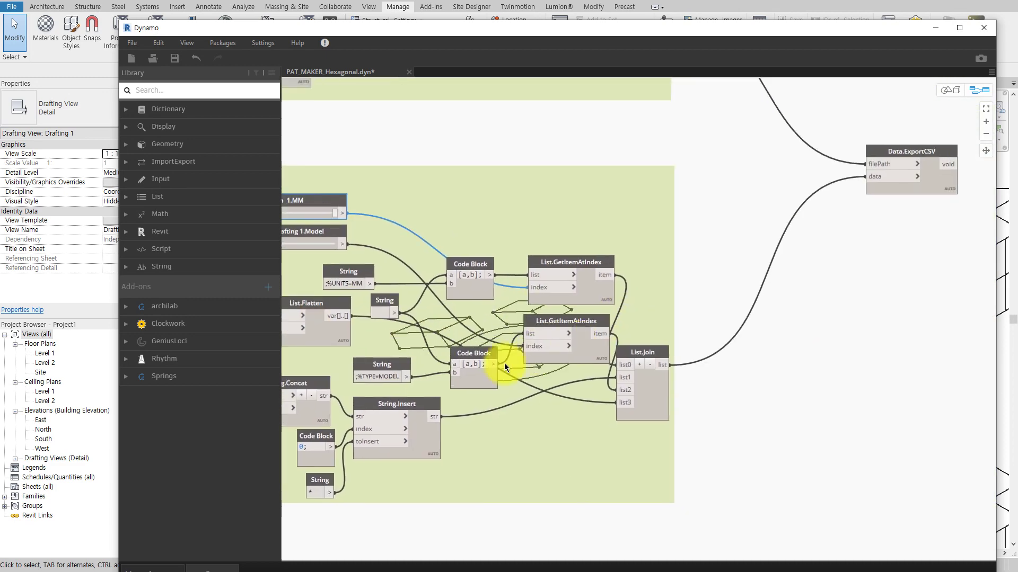
scroll(534, 354, right, 4)
scroll(534, 354, up, 2)
scroll(655, 314, right, 2)
scroll(654, 314, up, 2)
scroll(605, 346, up, 1)
scroll(691, 394, down, 3)
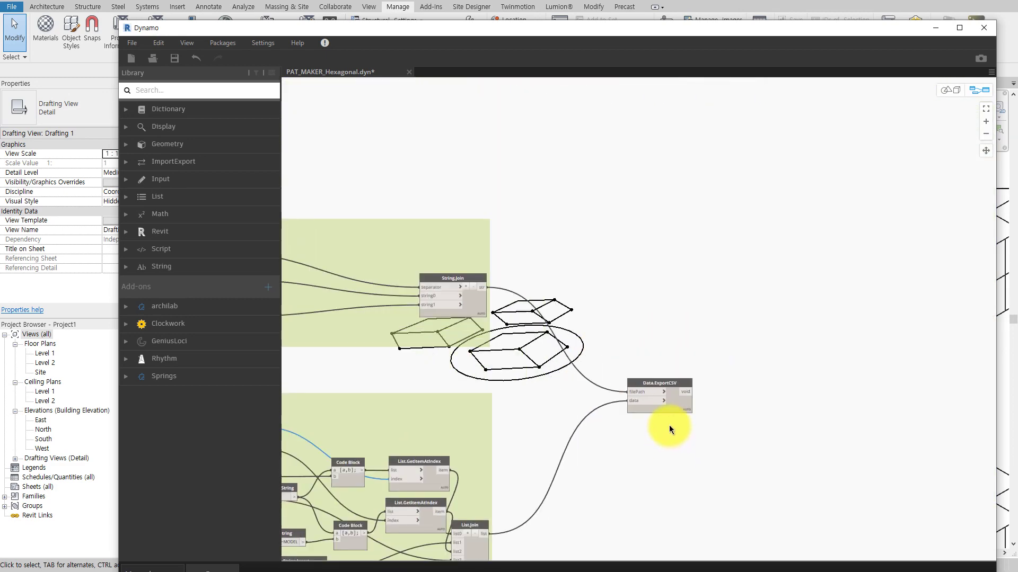
scroll(609, 400, down, 2)
scroll(931, 377, down, 1)
Step: Return across the whole graph to the opening Pattern Line Selection groups
scroll(831, 370, left, 2)
scroll(696, 367, left, 3)
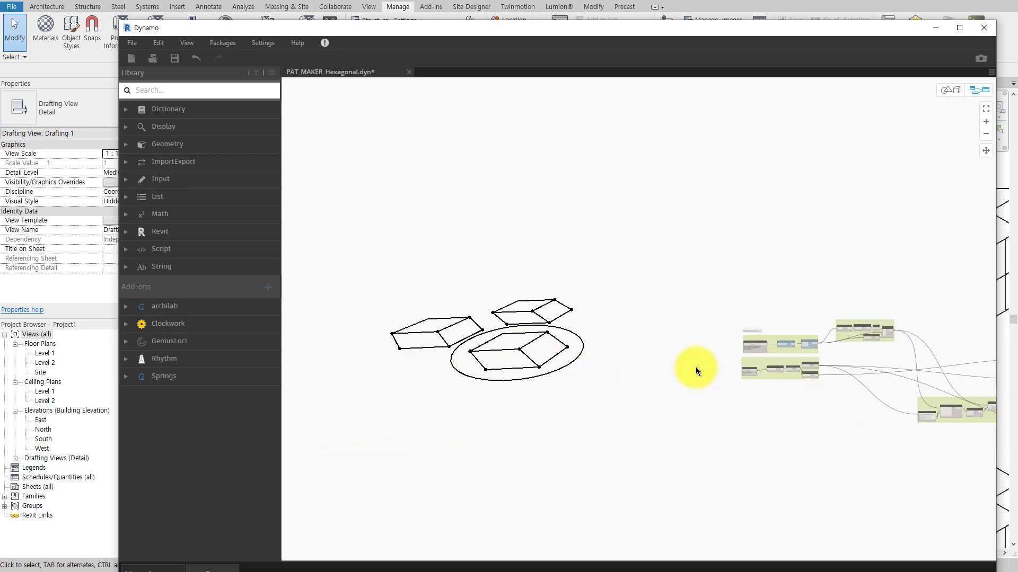
scroll(682, 348, left, 2)
scroll(666, 353, up, 2)
scroll(755, 281, right, 1)
scroll(756, 281, up, 1)
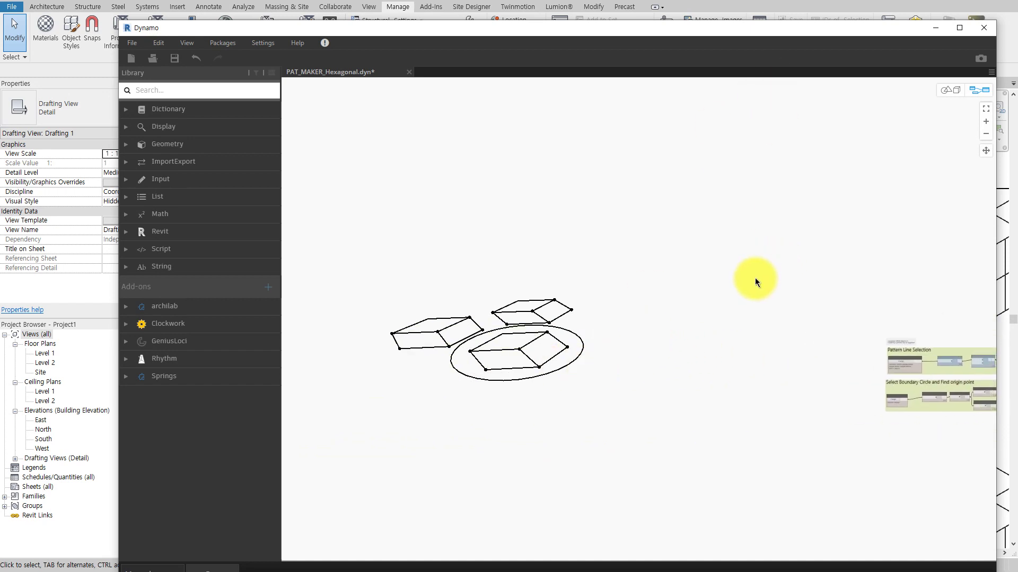
middle_drag(850, 290, 769, 294)
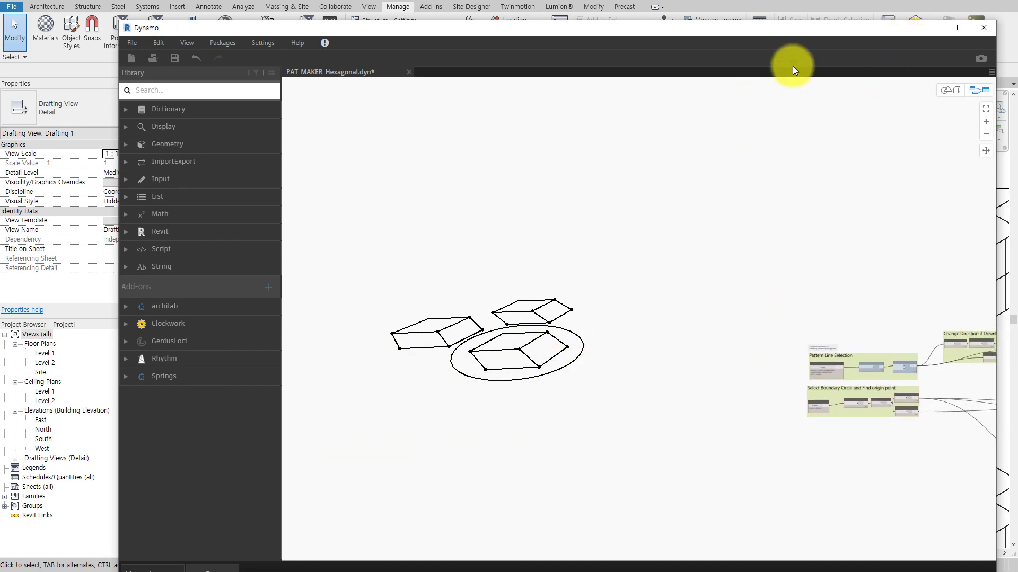